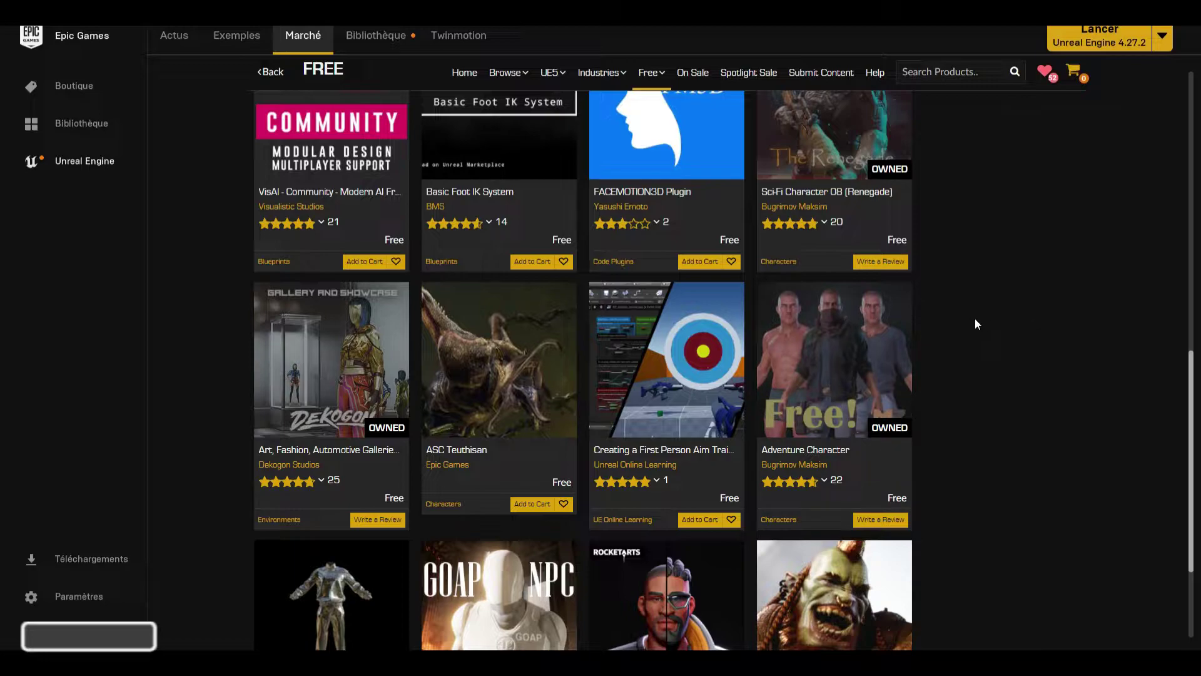
Scroll through the free Marketplace assets grid in the Epic Games Launcher.
drag(1191, 389, 1191, 385)
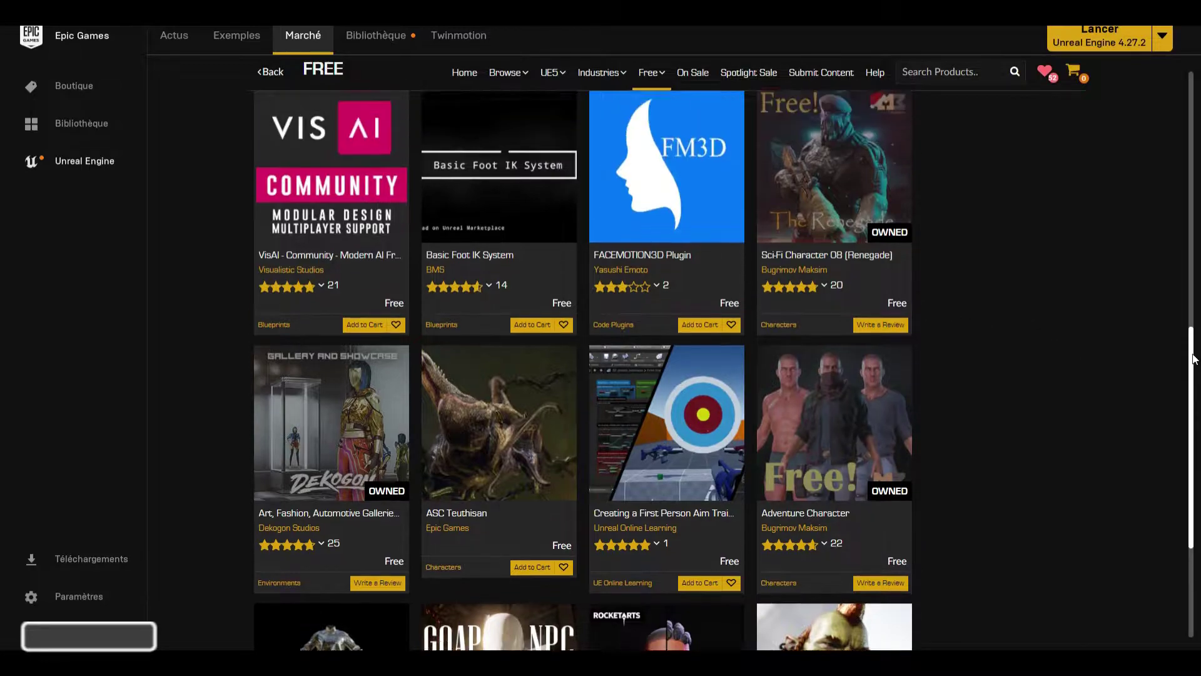
scroll(1192, 384, down, 1)
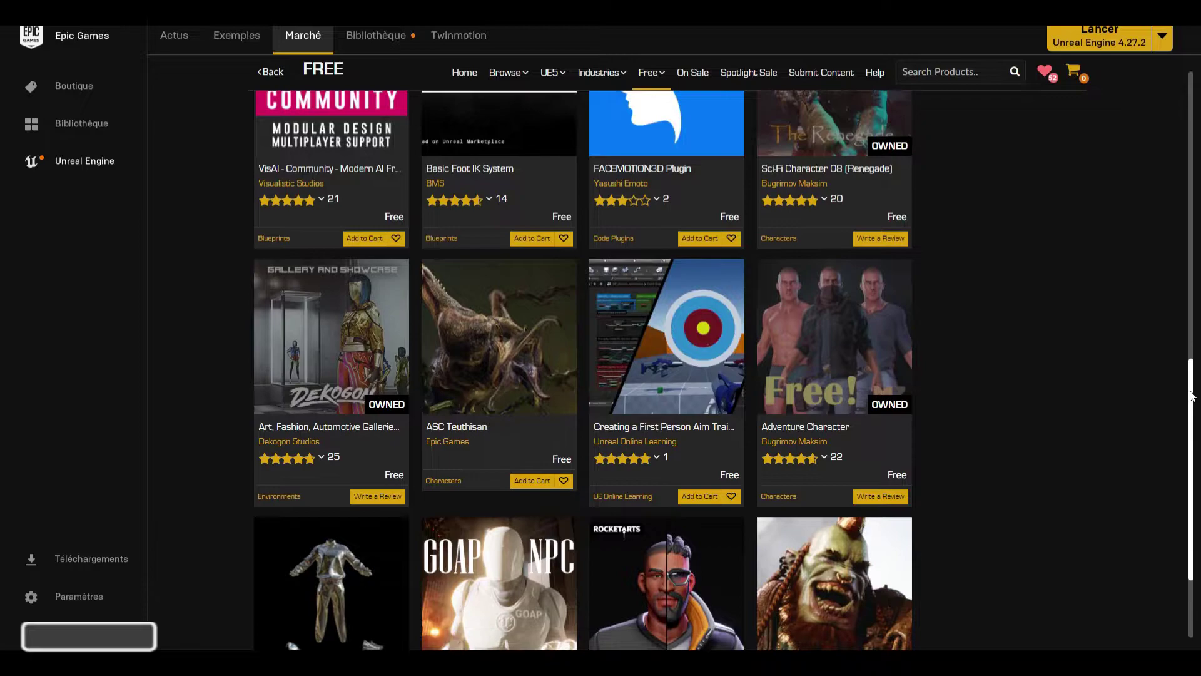
mouse_move(834, 353)
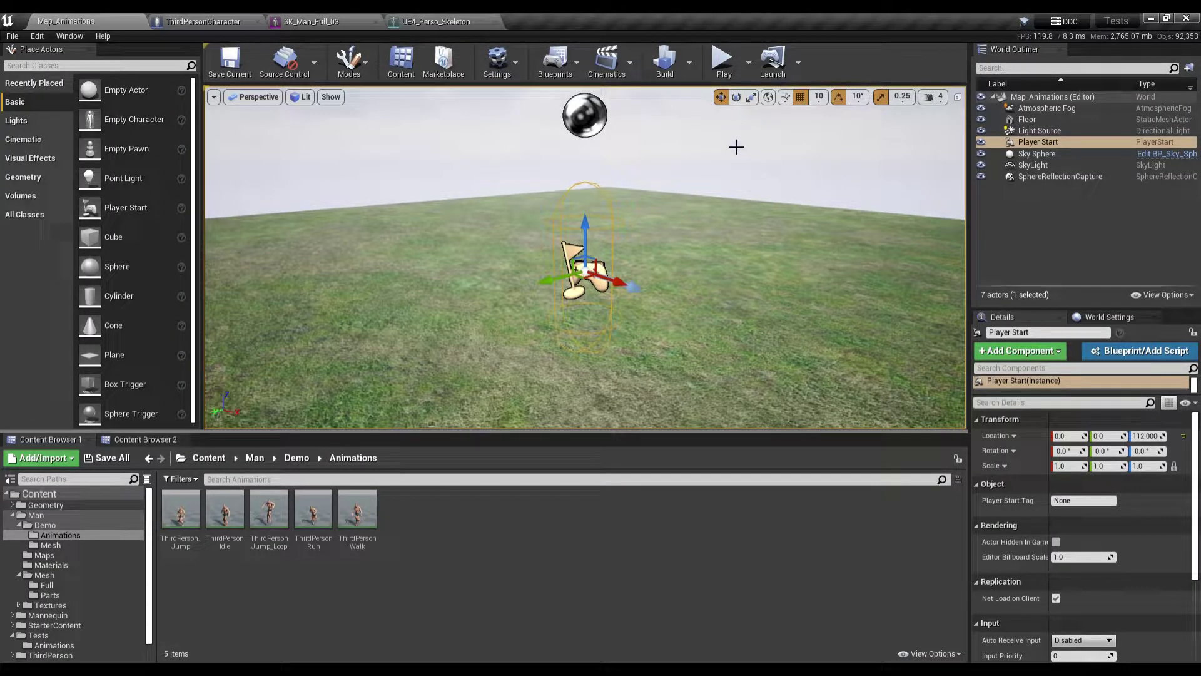
click(723, 58)
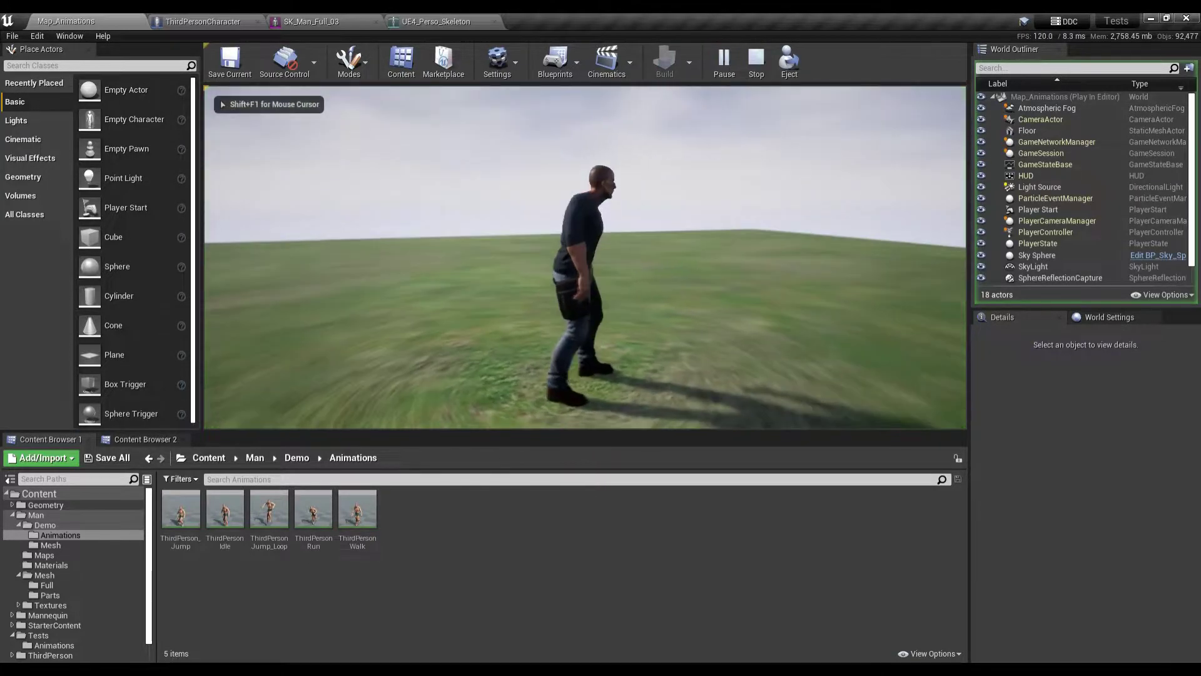
key(s)
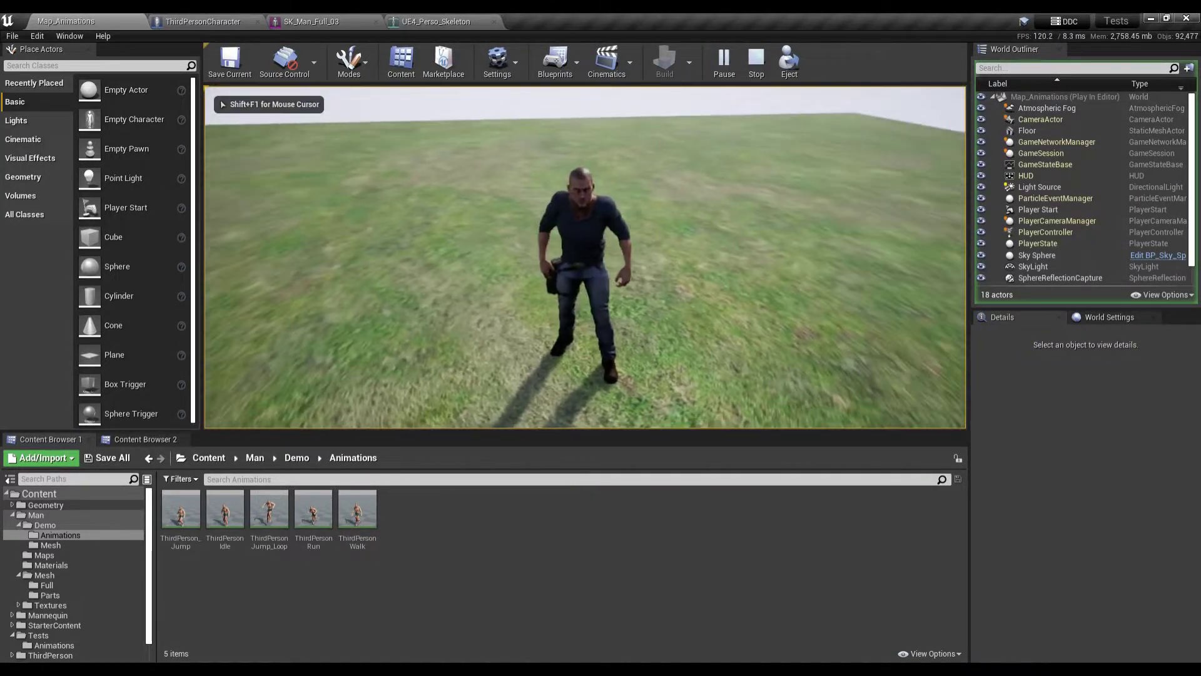
key(d)
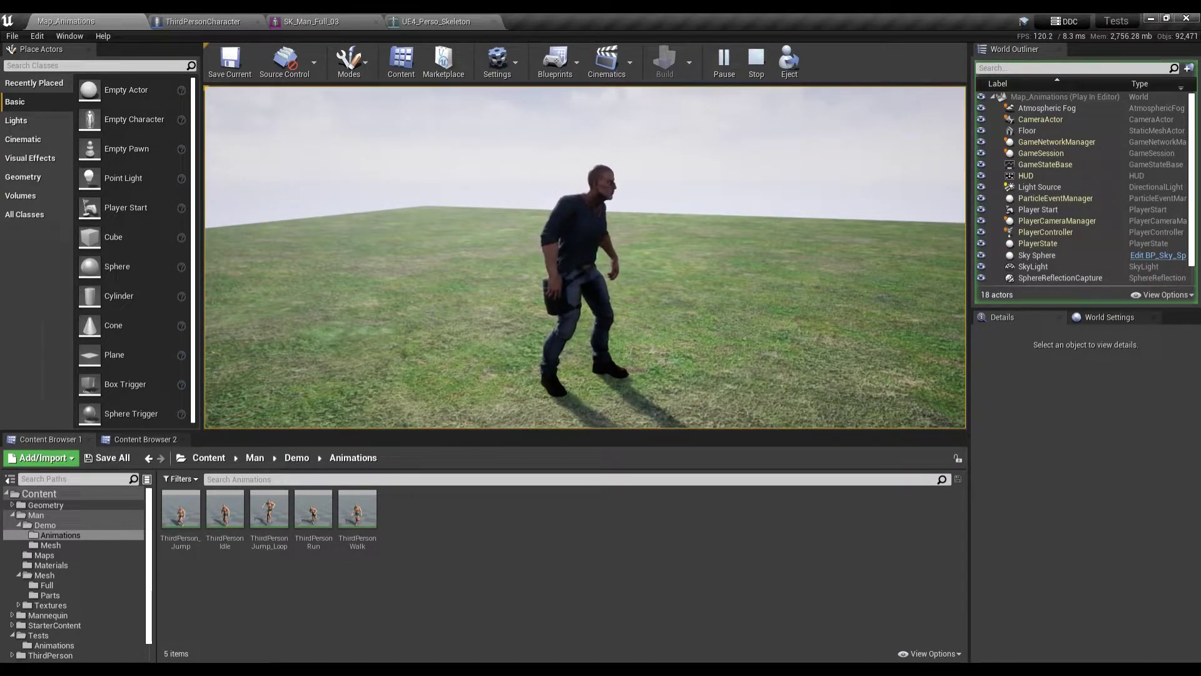
key(Escape)
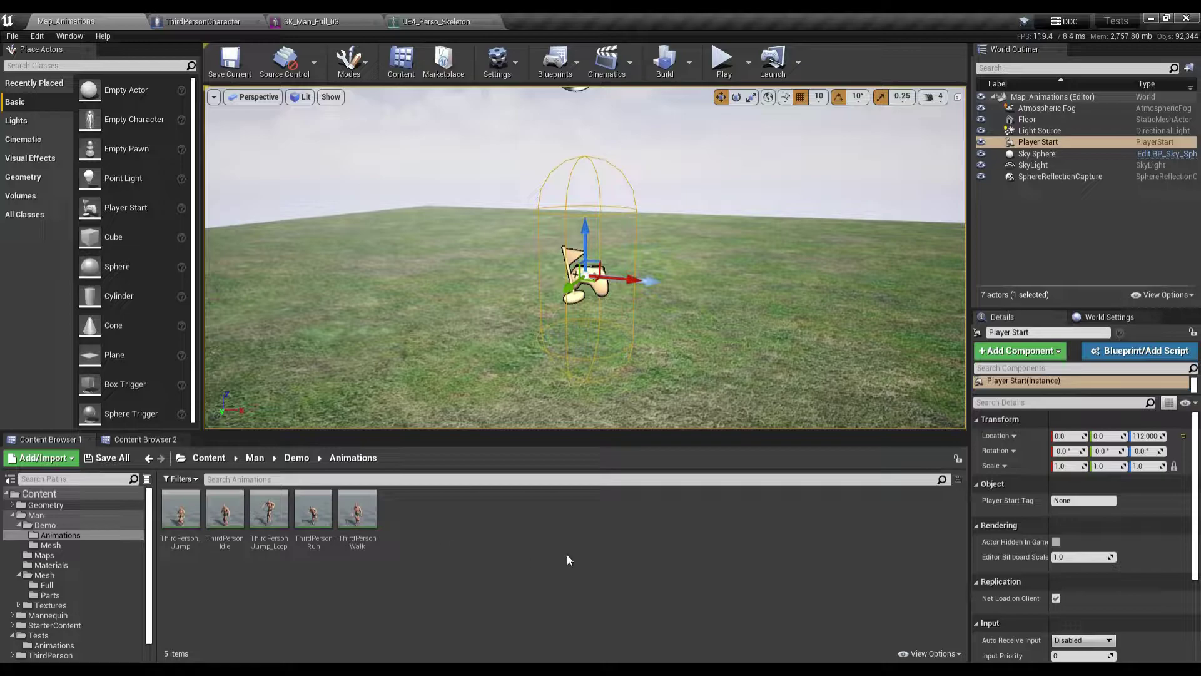
Import Throw.fbx as animation only onto UE4_Perso_Skeleton, then dismiss the Message Log.
click(56, 459)
click(38, 100)
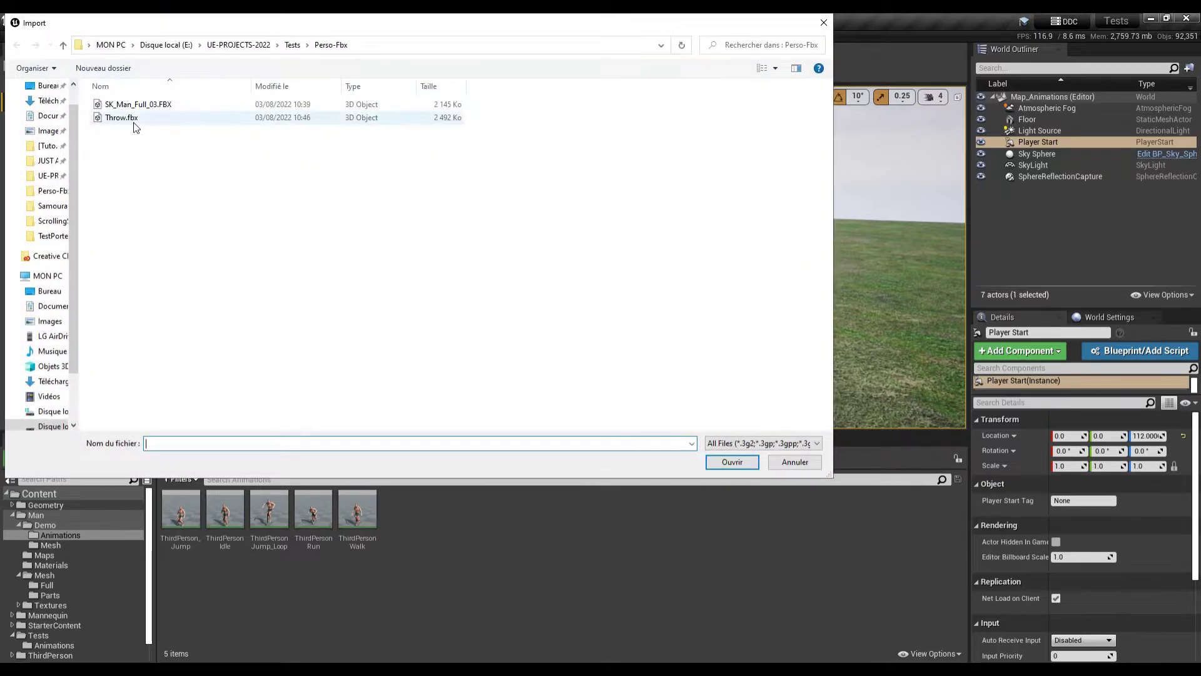
double_click(134, 118)
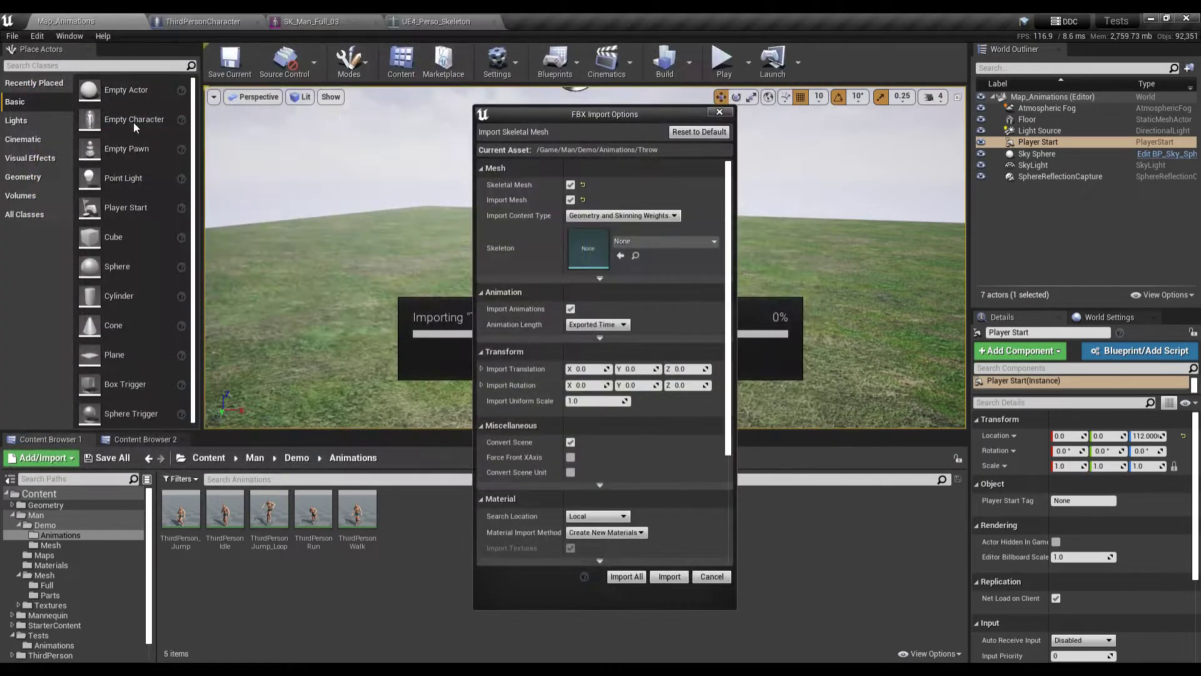
click(571, 200)
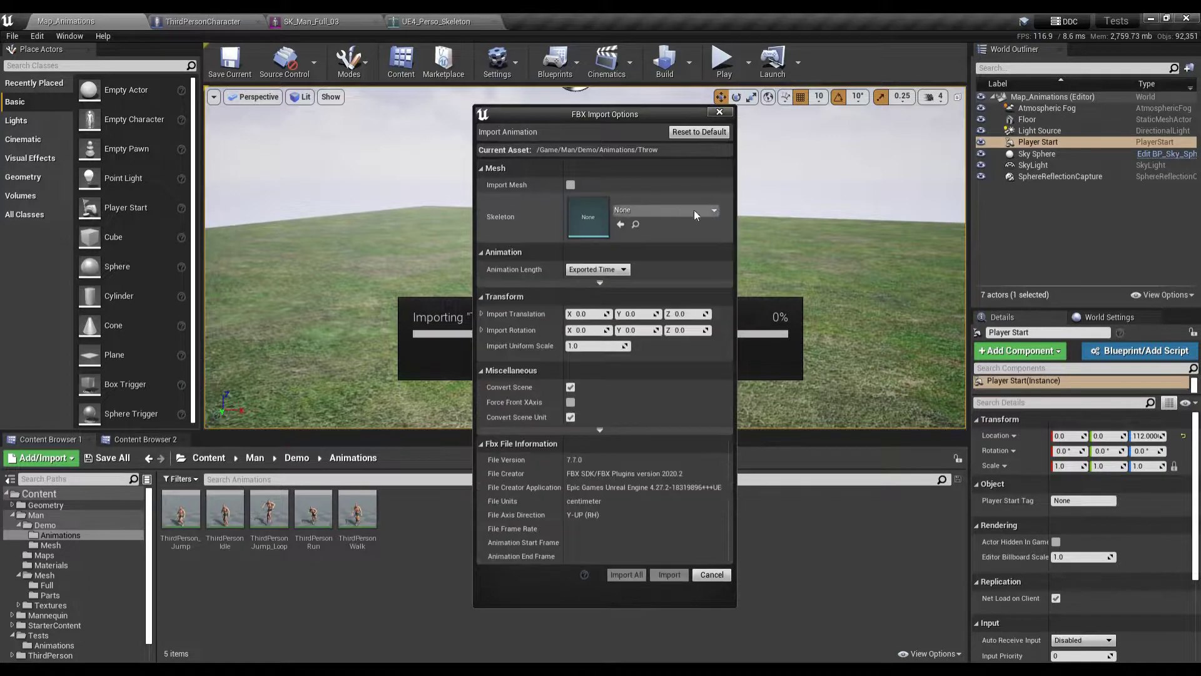
click(636, 213)
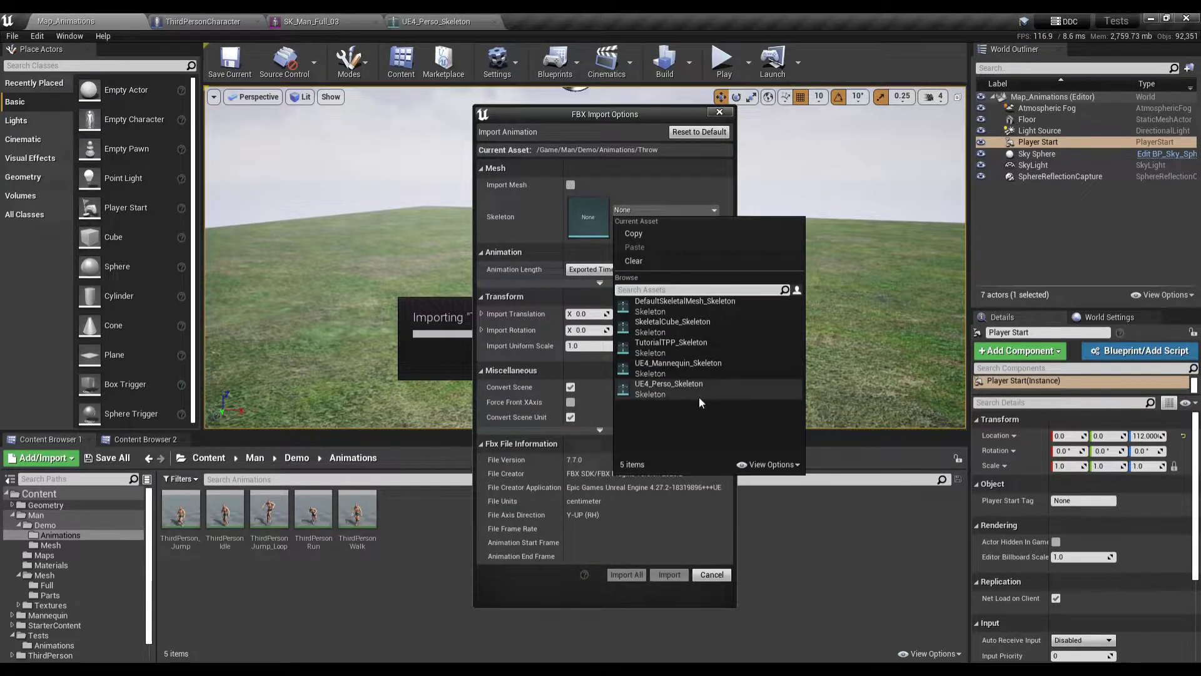
click(666, 386)
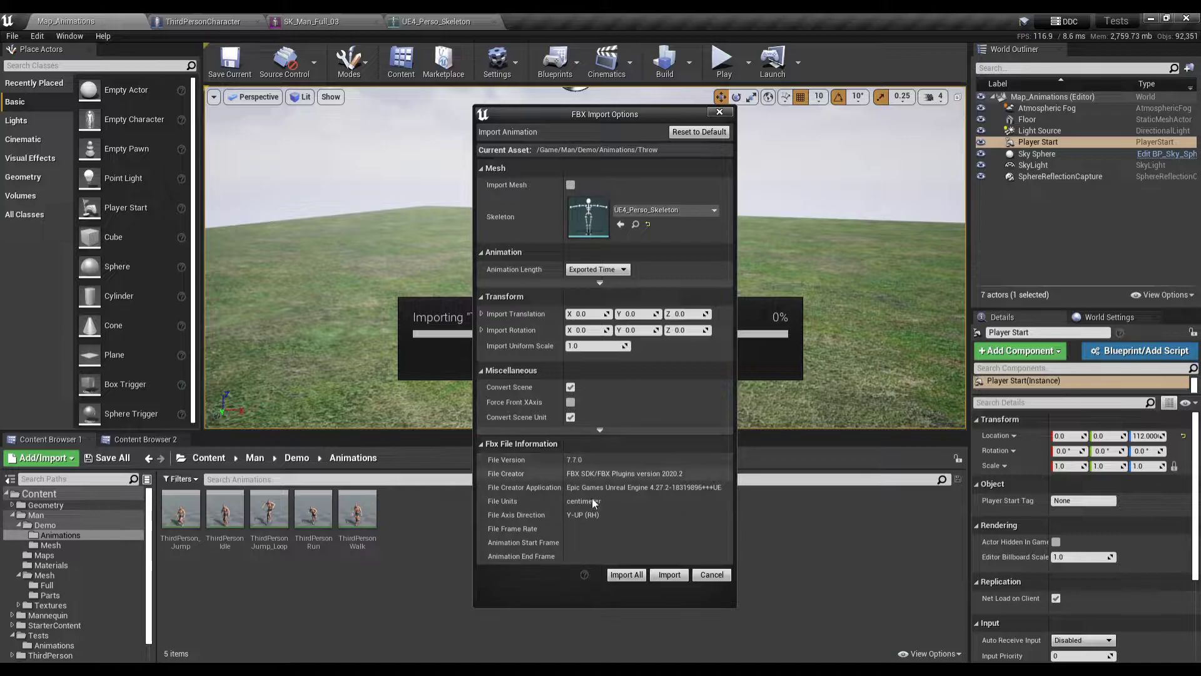
click(626, 575)
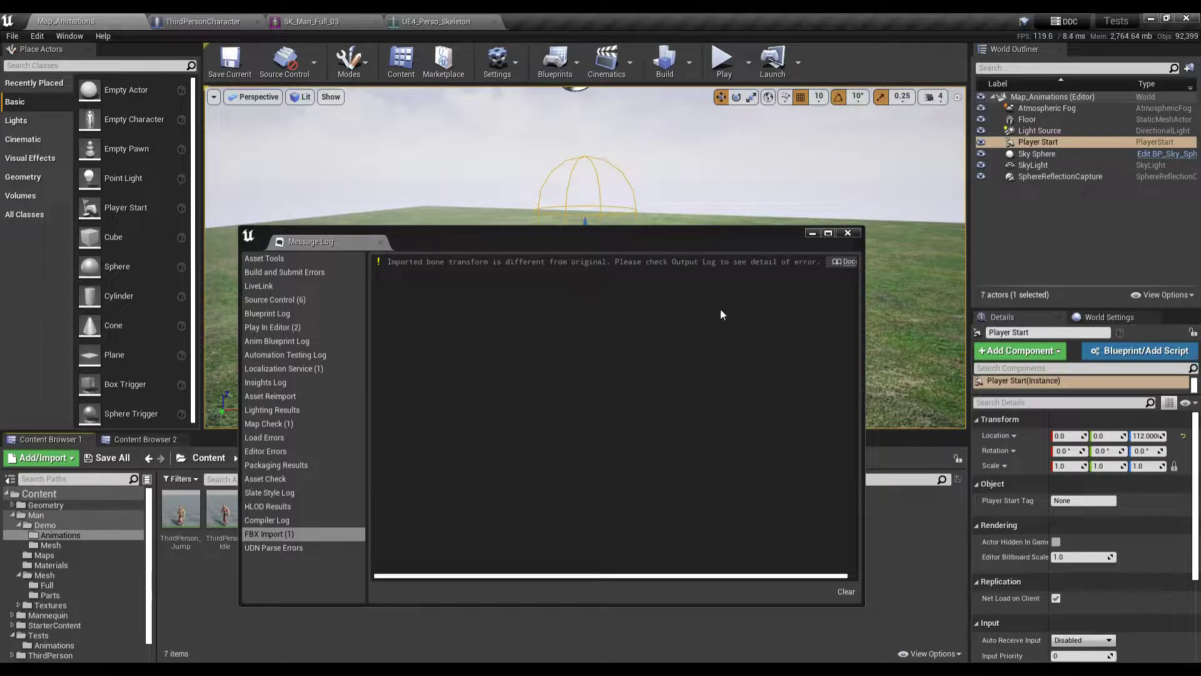
click(847, 235)
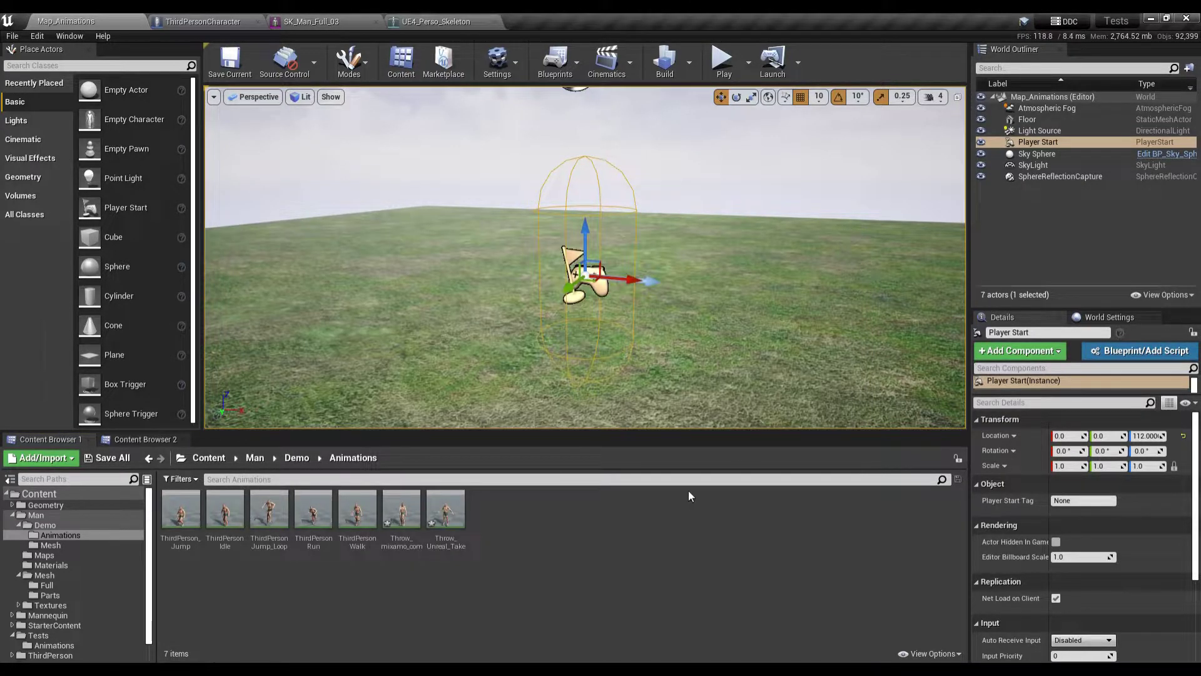
Open Throw_mixamo_com in the Animation editor to preview the throw on the man character.
double_click(399, 536)
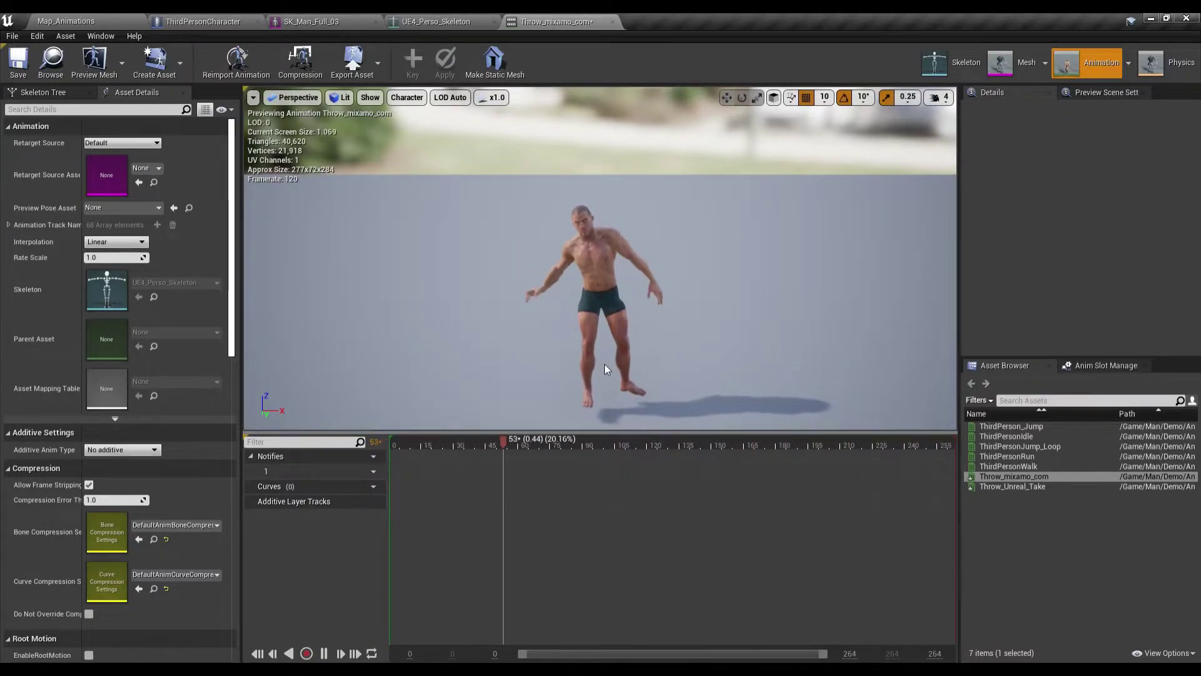
scroll(140, 299, down, 1)
scroll(141, 296, down, 3)
scroll(129, 305, down, 2)
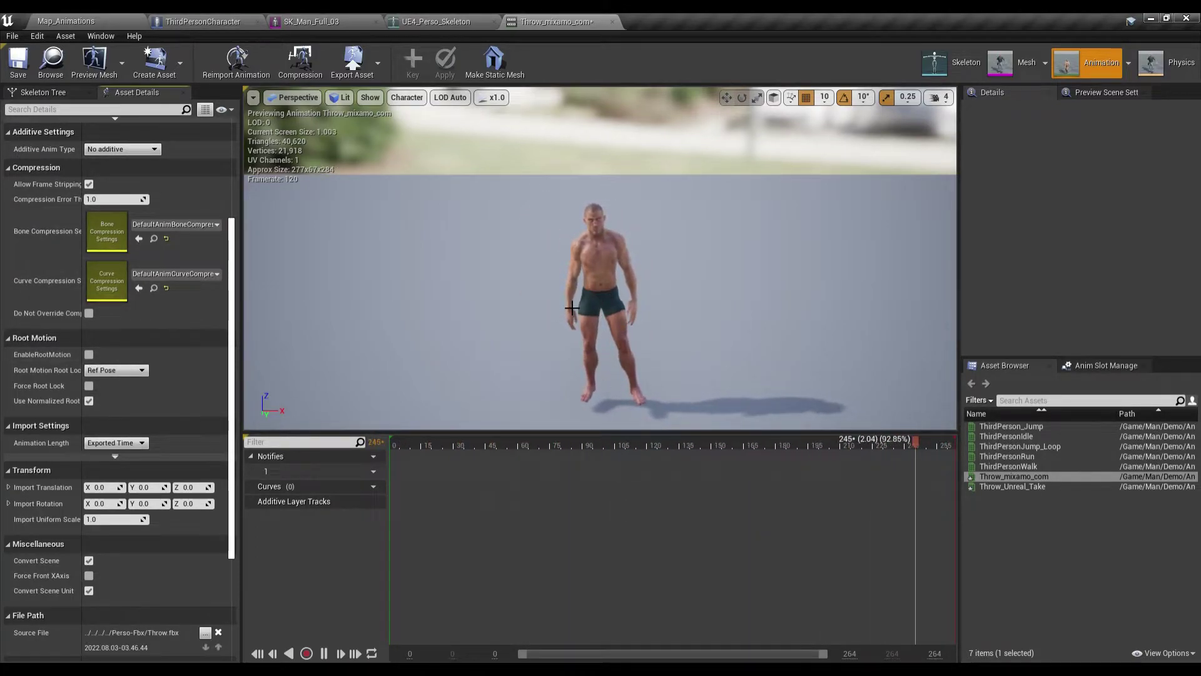
click(407, 98)
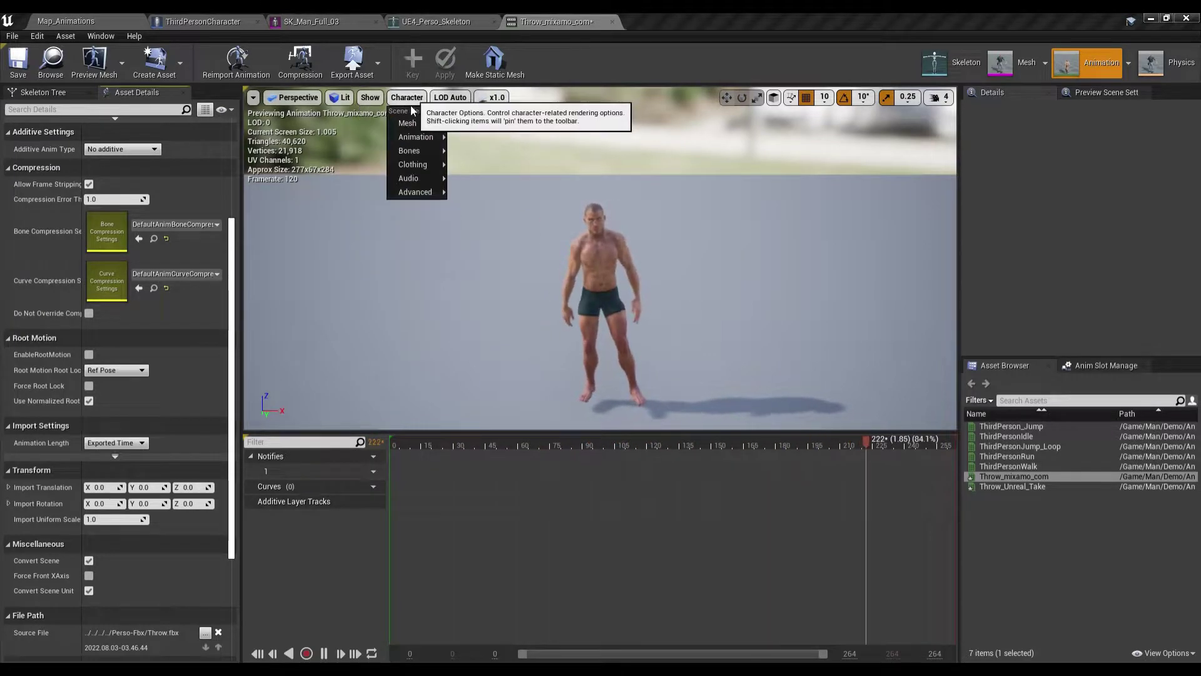
mouse_move(438, 154)
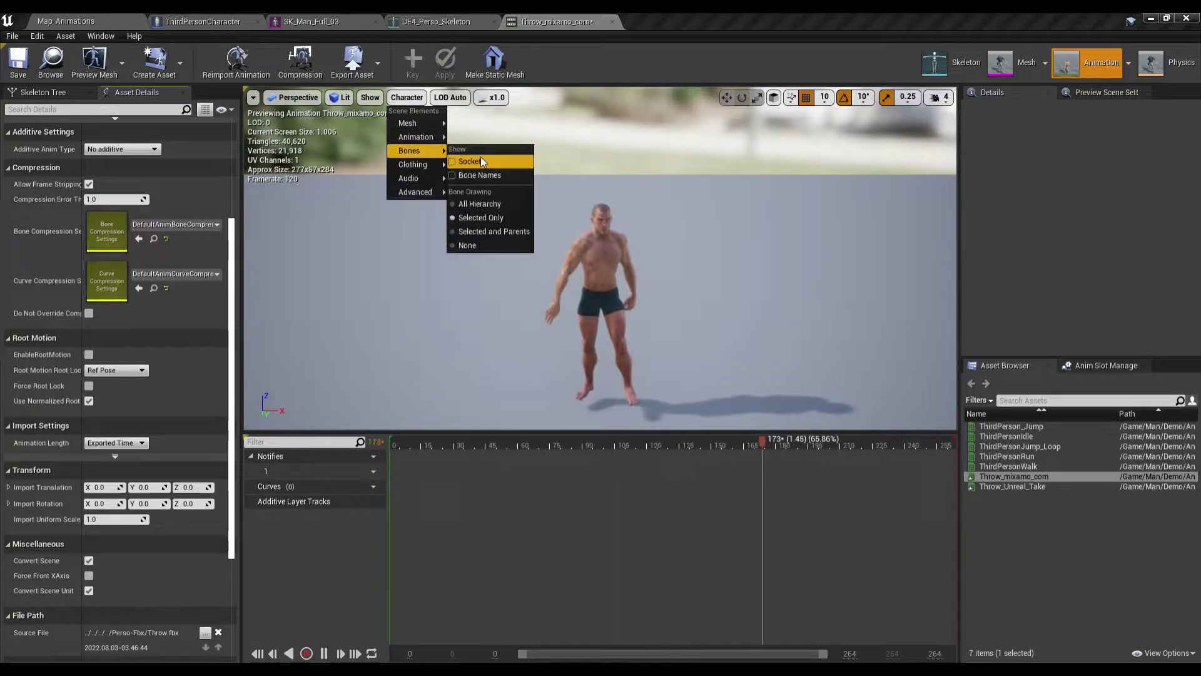
click(498, 205)
drag(499, 210, 439, 157)
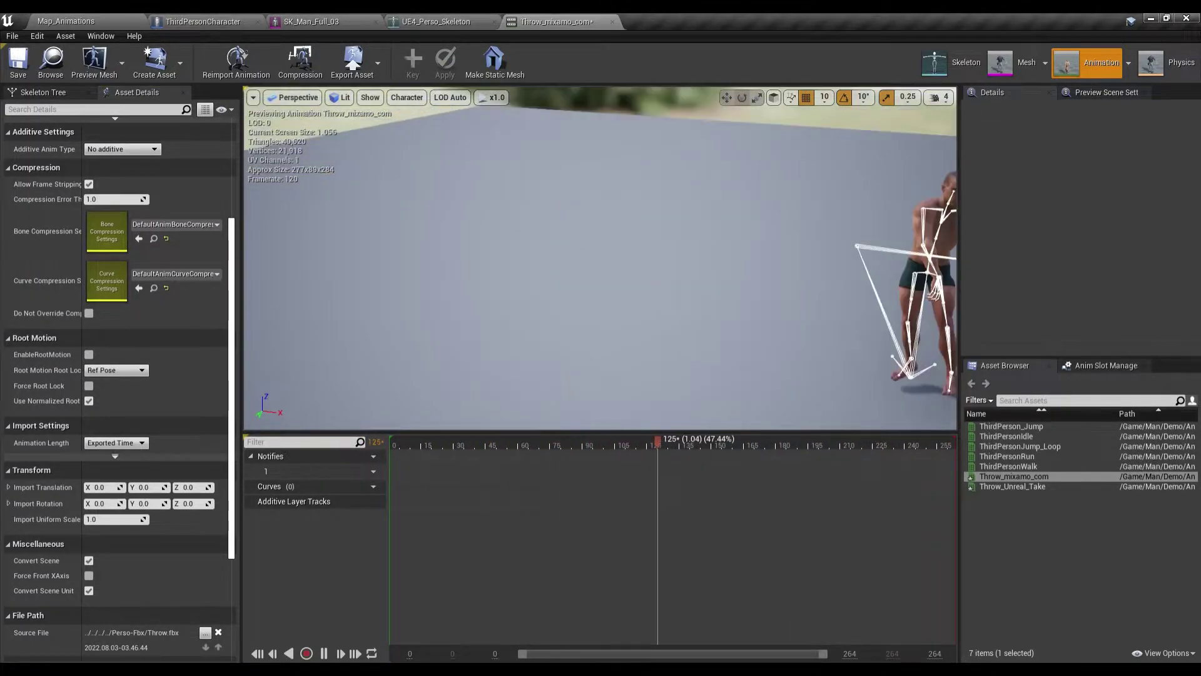
mouse_move(687, 263)
mouse_down()
mouse_move(687, 275)
mouse_move(646, 273)
mouse_up()
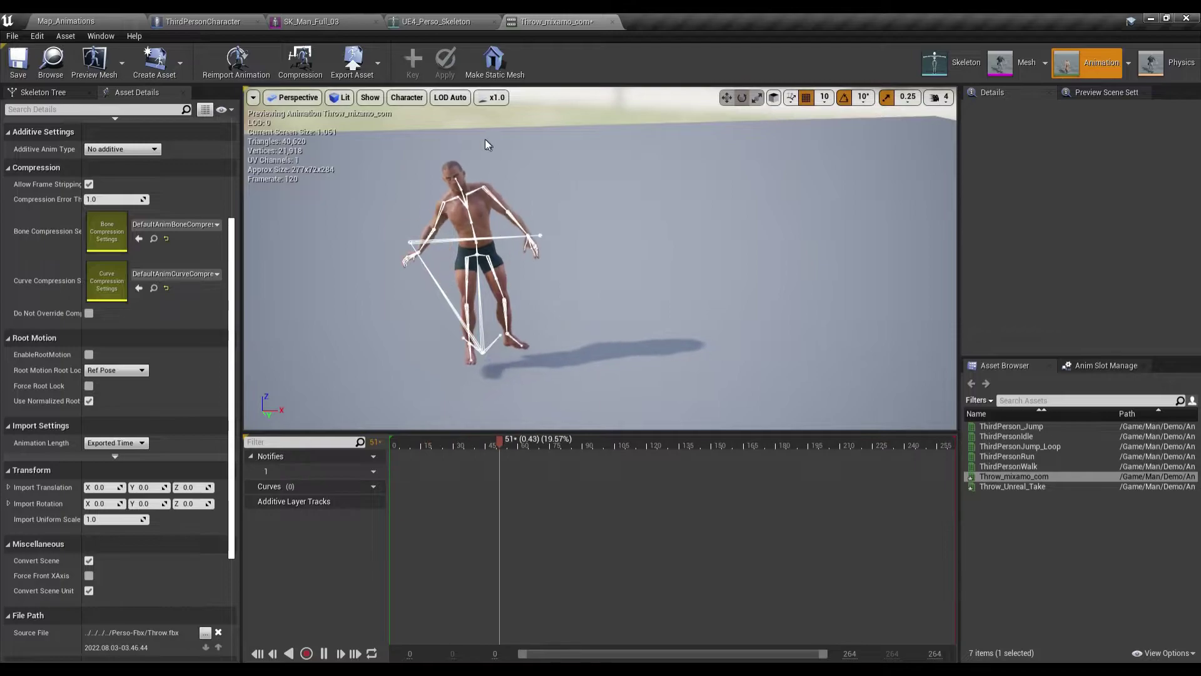
click(401, 99)
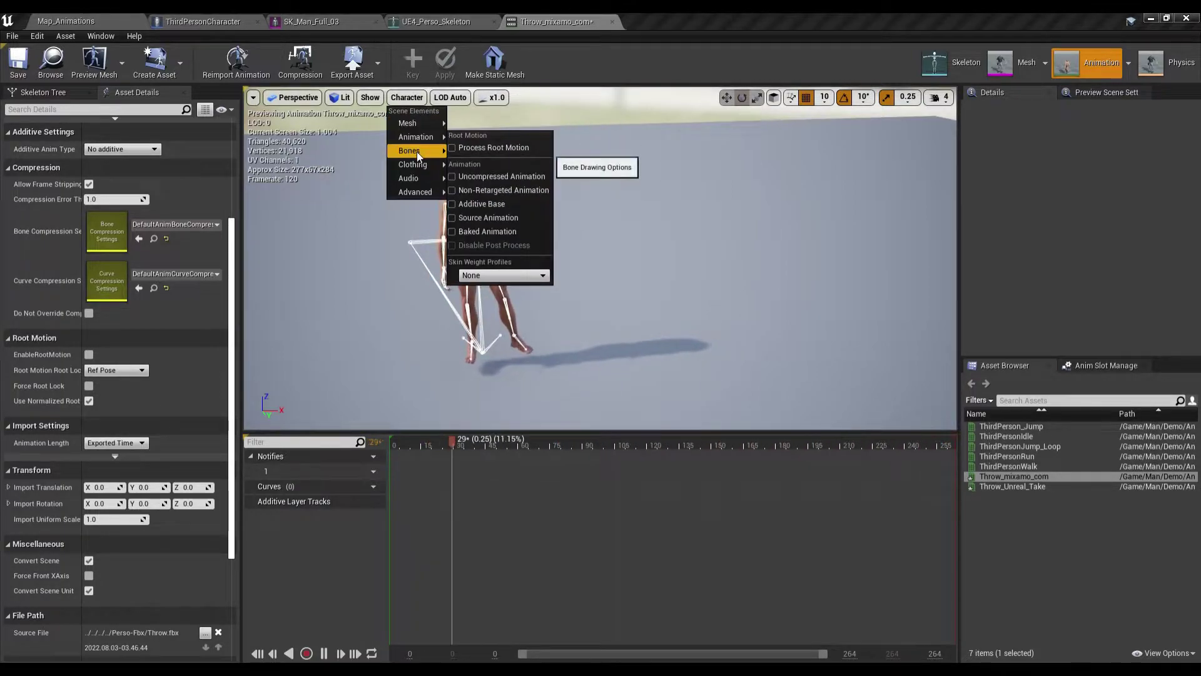
mouse_move(417, 152)
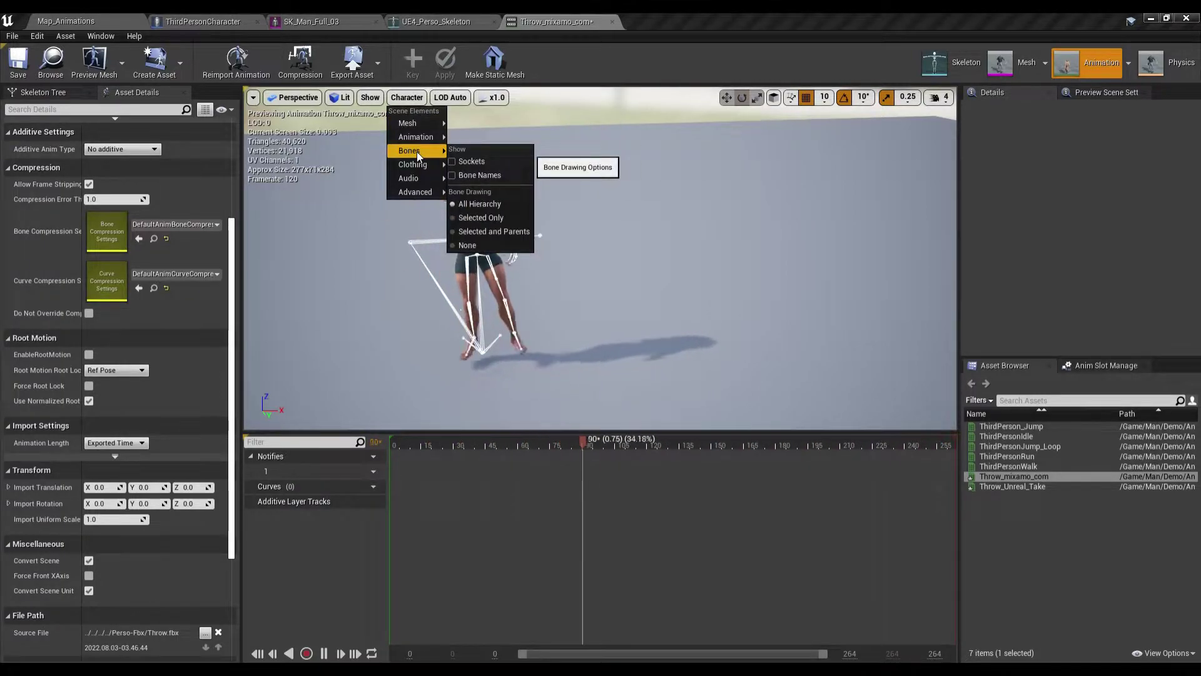
click(505, 219)
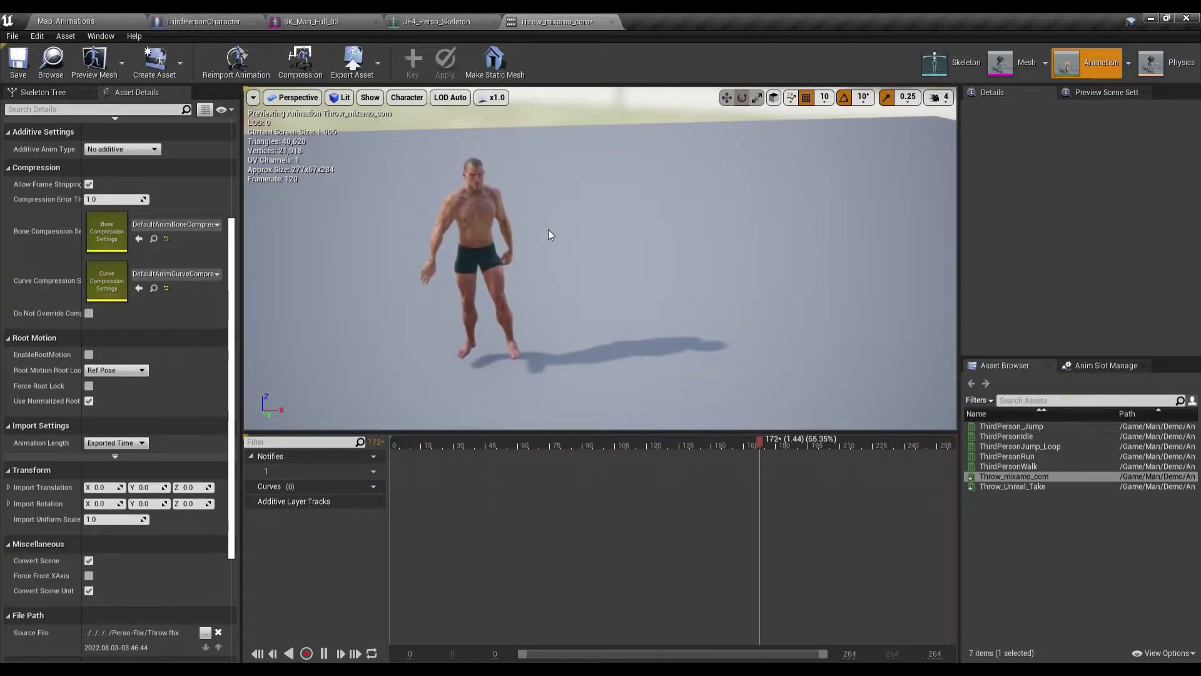
middle_drag(548, 235, 610, 281)
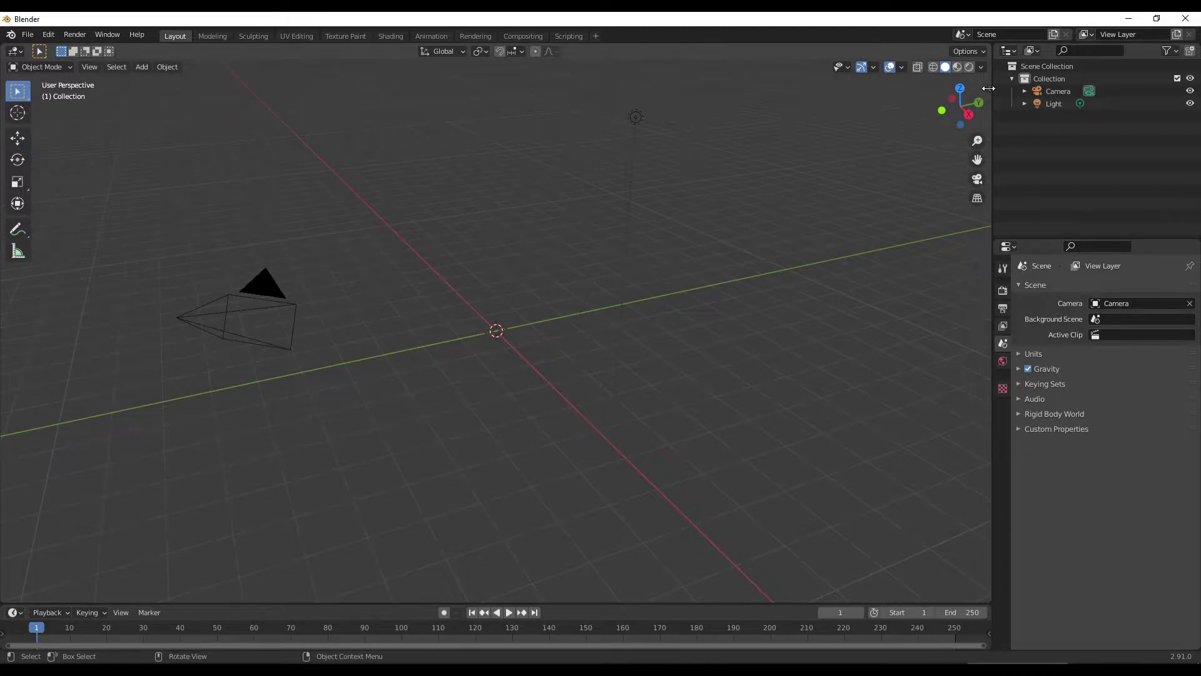
Show the Blender viewport sidebar with the active tool settings.
click(988, 89)
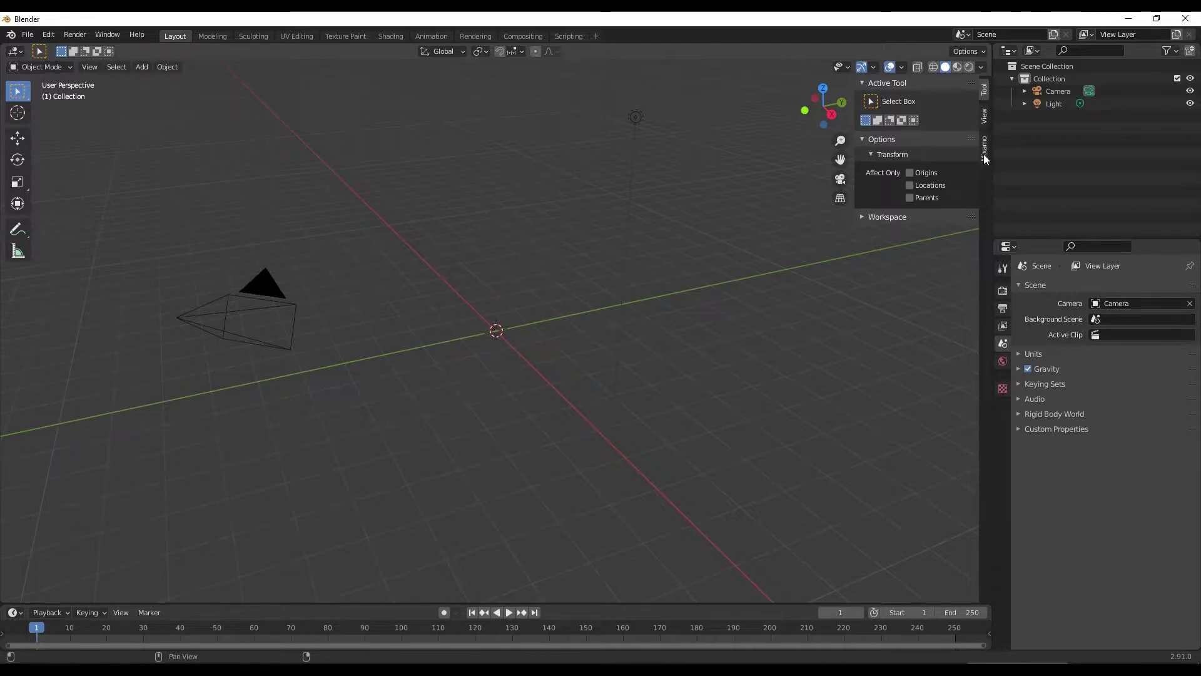
In the Mixamo Rootbaker panel, point Batch Input at the pasted E:\UE-PROJECTS-2022\Tests\Perso-Fbx\Nok\ path.
click(985, 153)
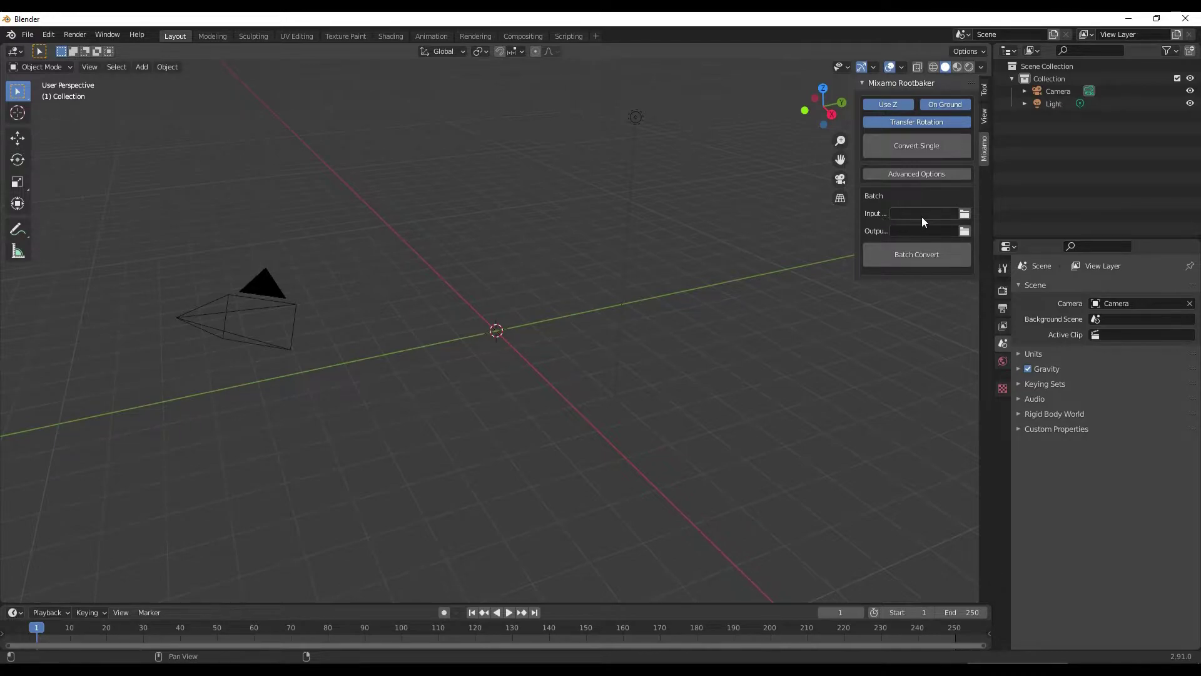
click(964, 214)
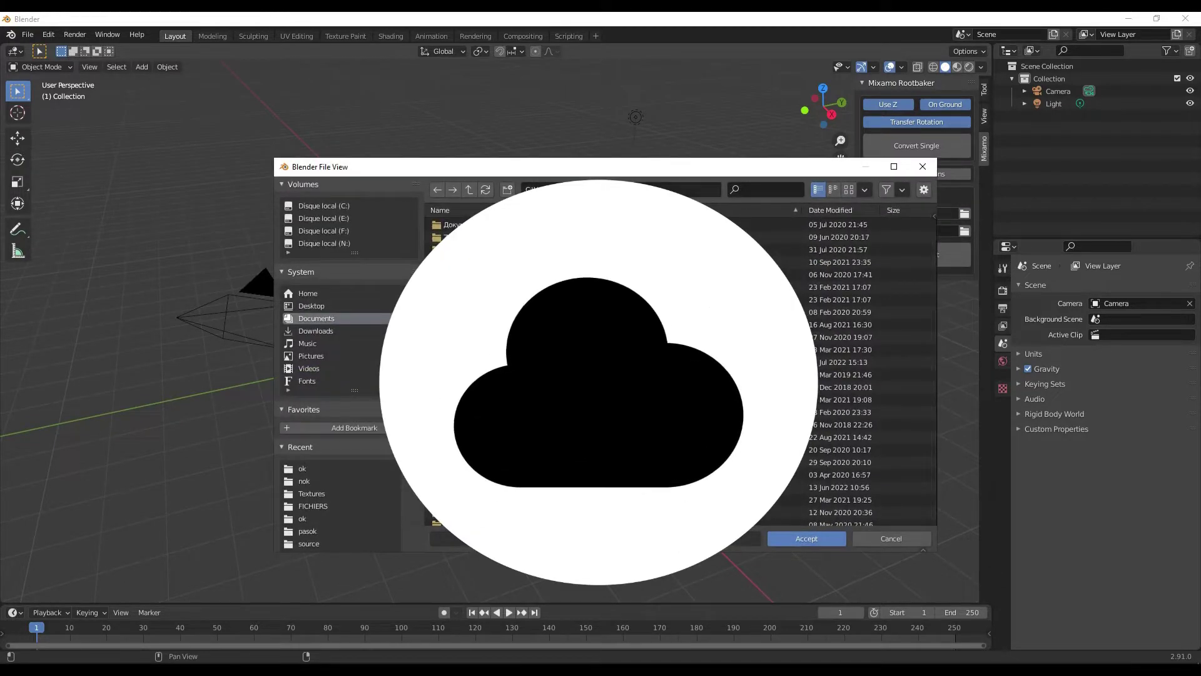
key(ctrl+v)
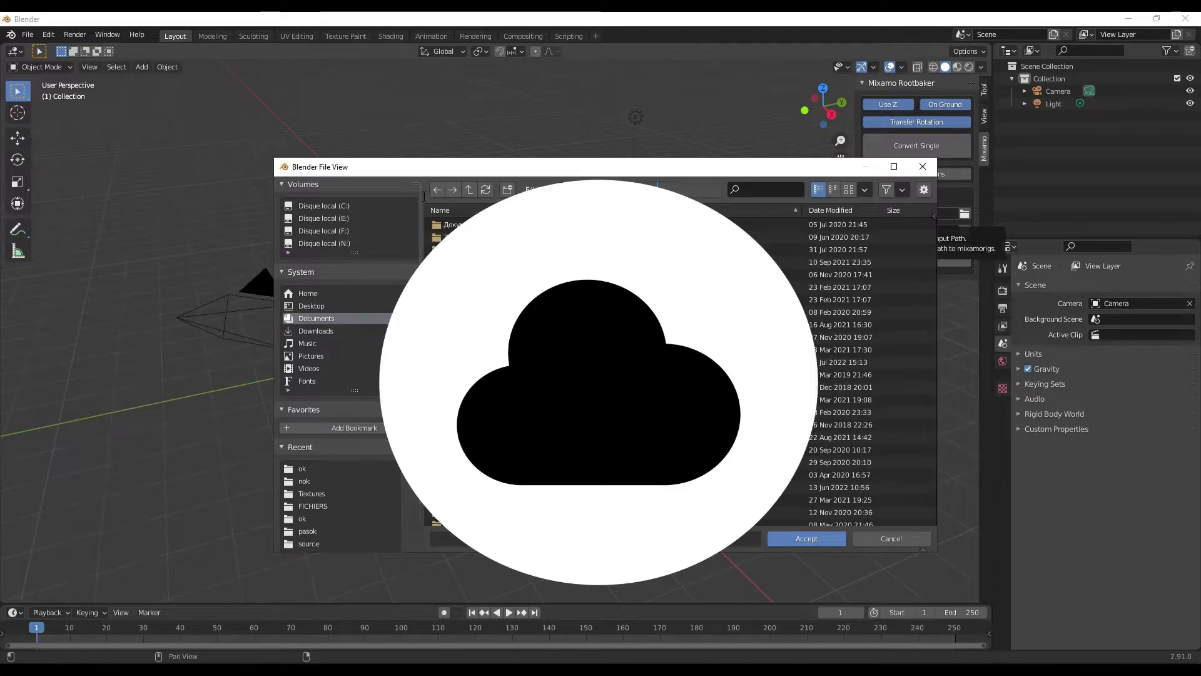
key(Return)
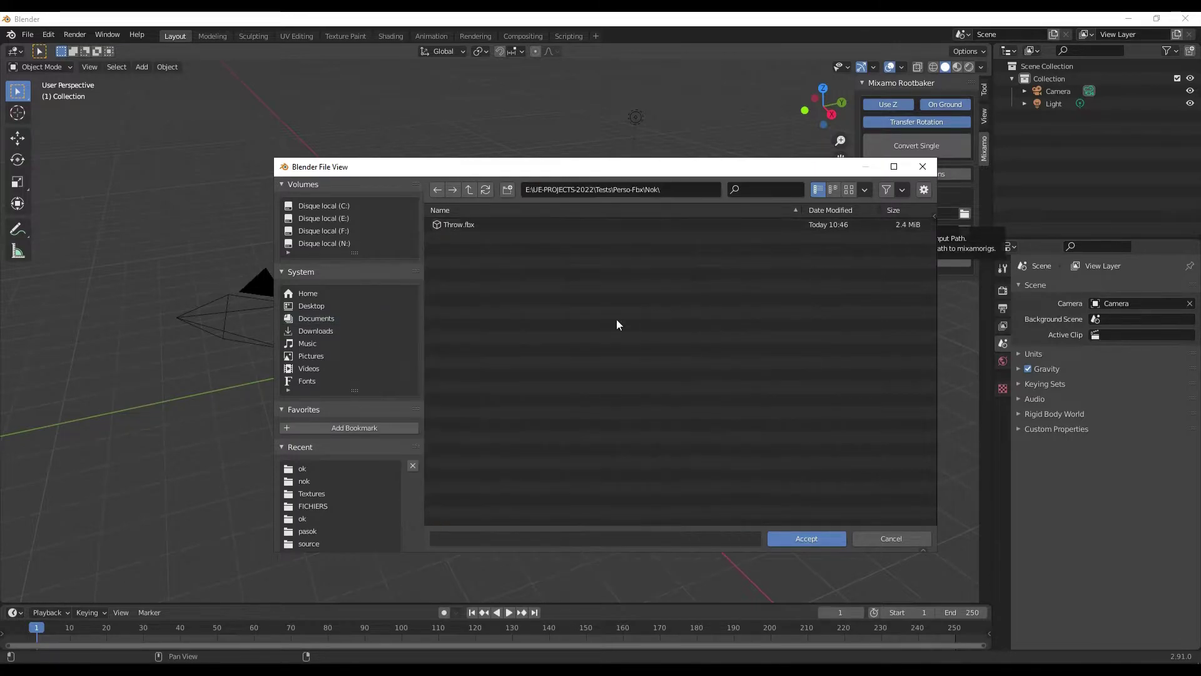
Accept Nok as batch input, then set Batch Output to the Perso-Fbx\Ok folder.
click(795, 542)
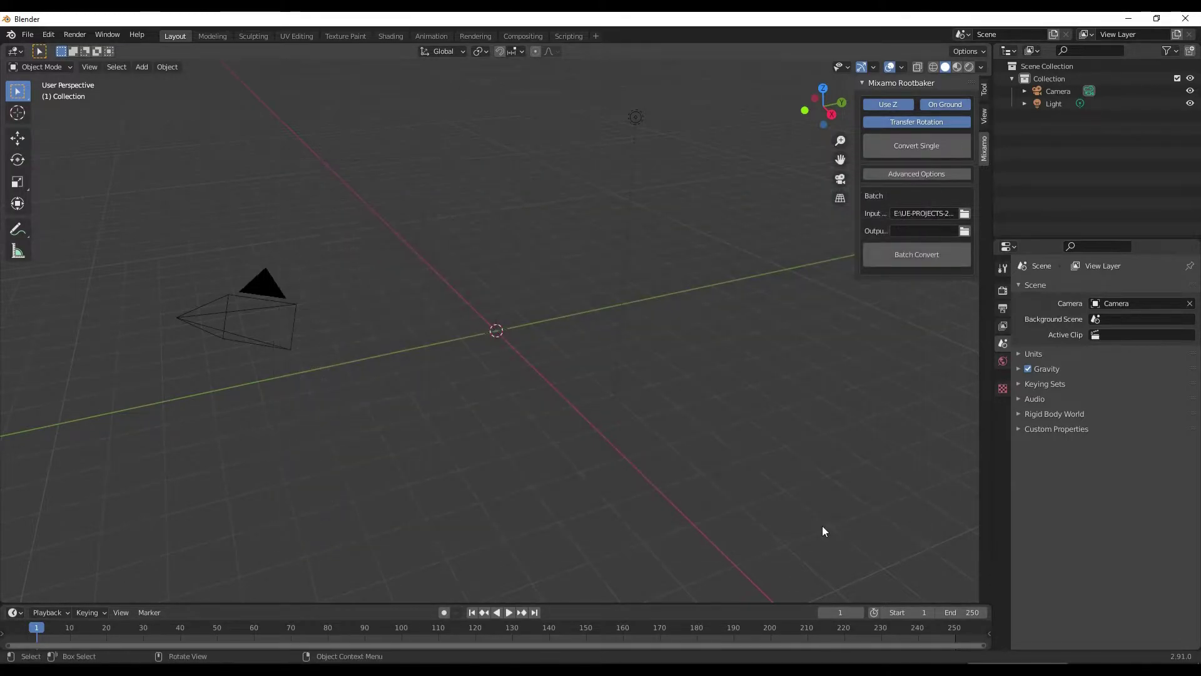
click(965, 231)
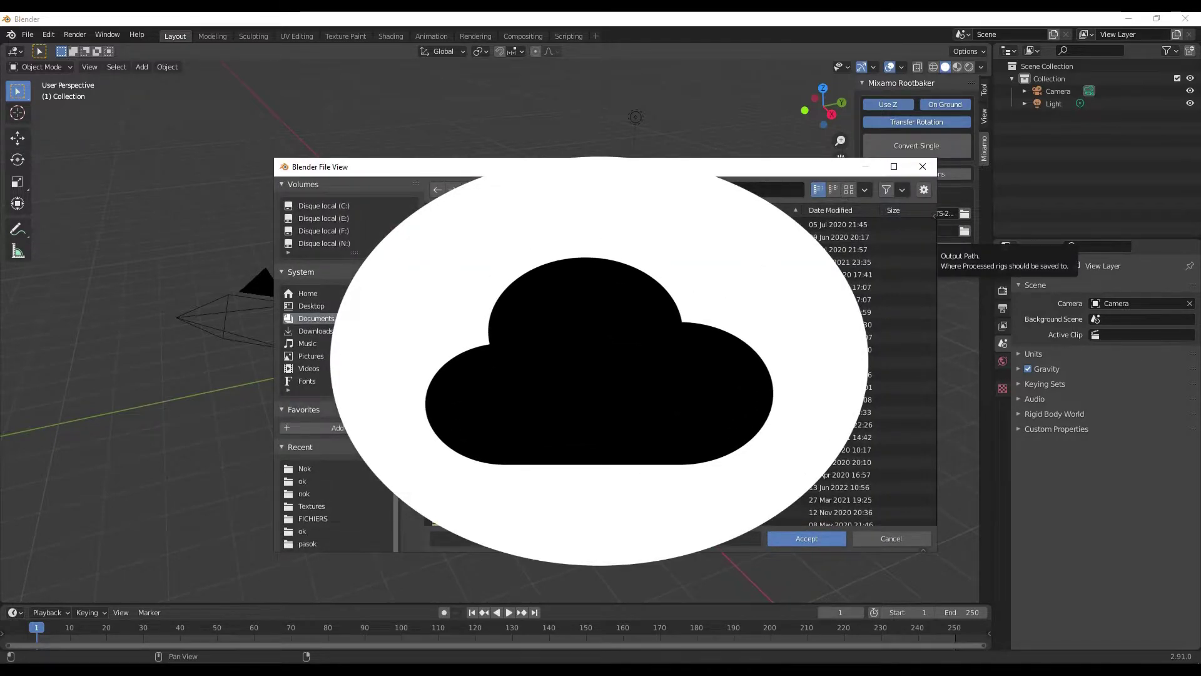
click(305, 468)
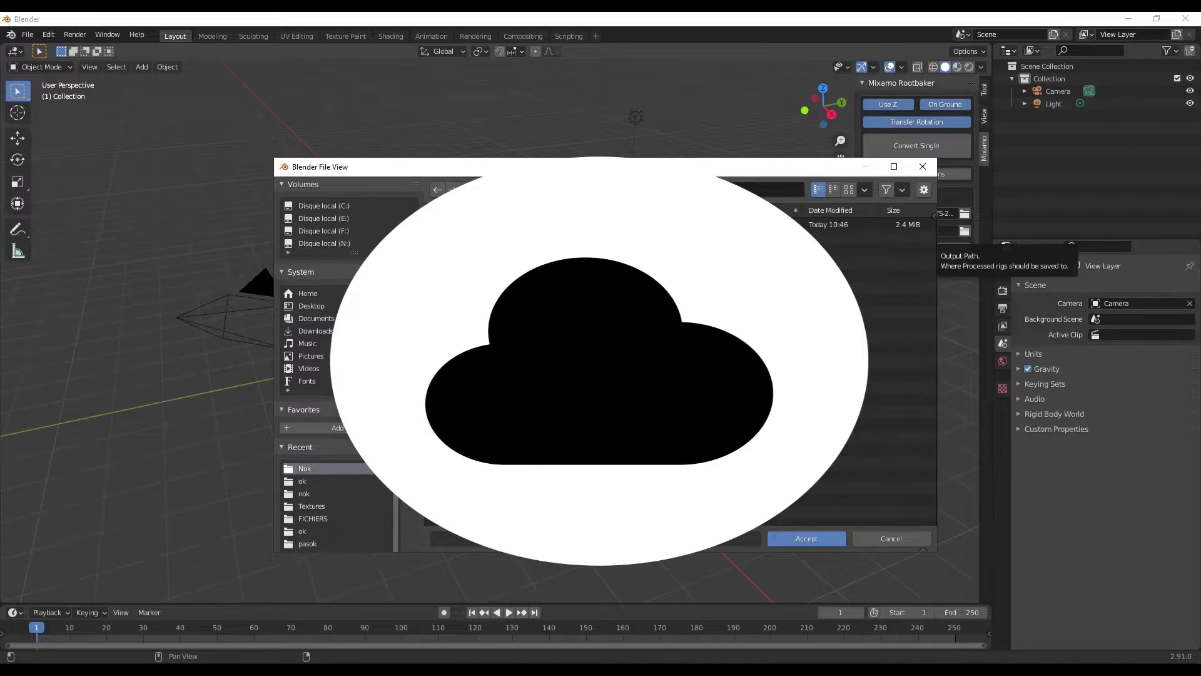
click(686, 190)
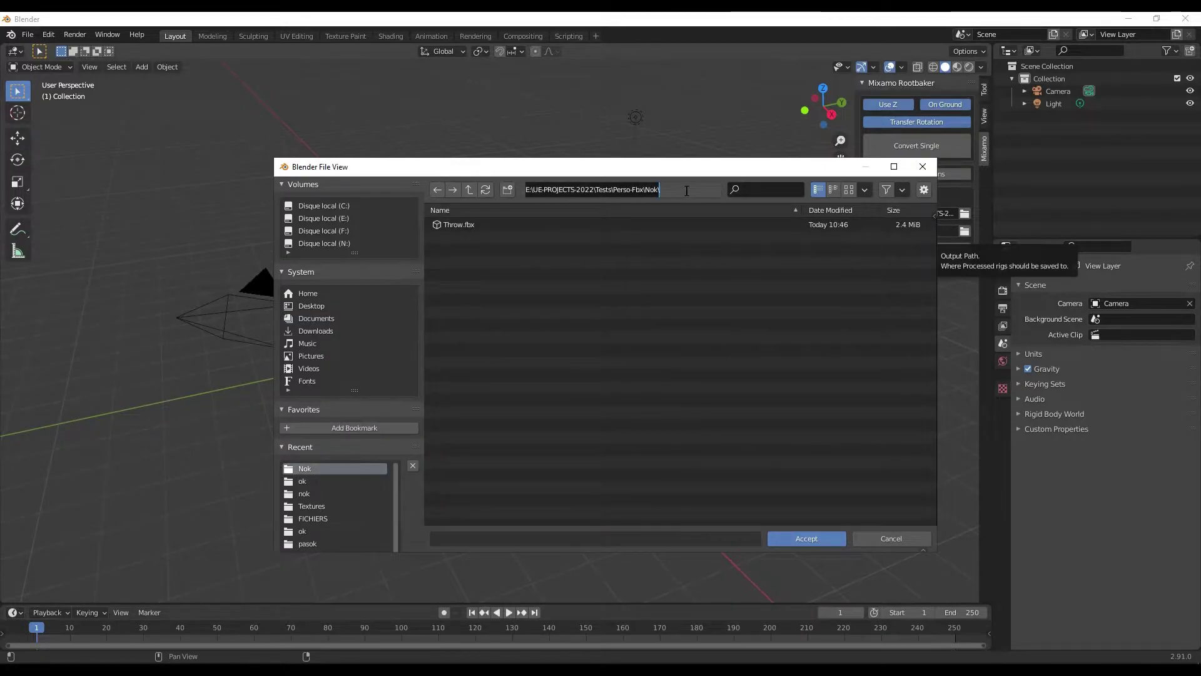
key(BackSpace)
key(BackSpace)
key(BackSpace)
key(BackSpace)
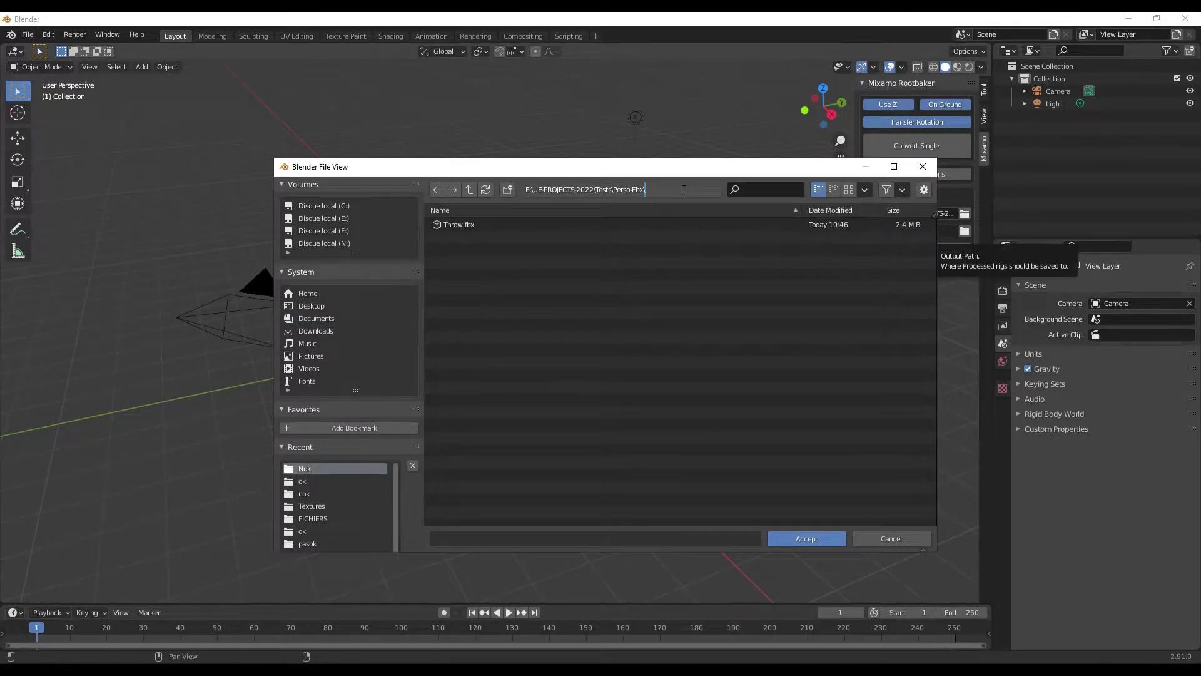
key(Return)
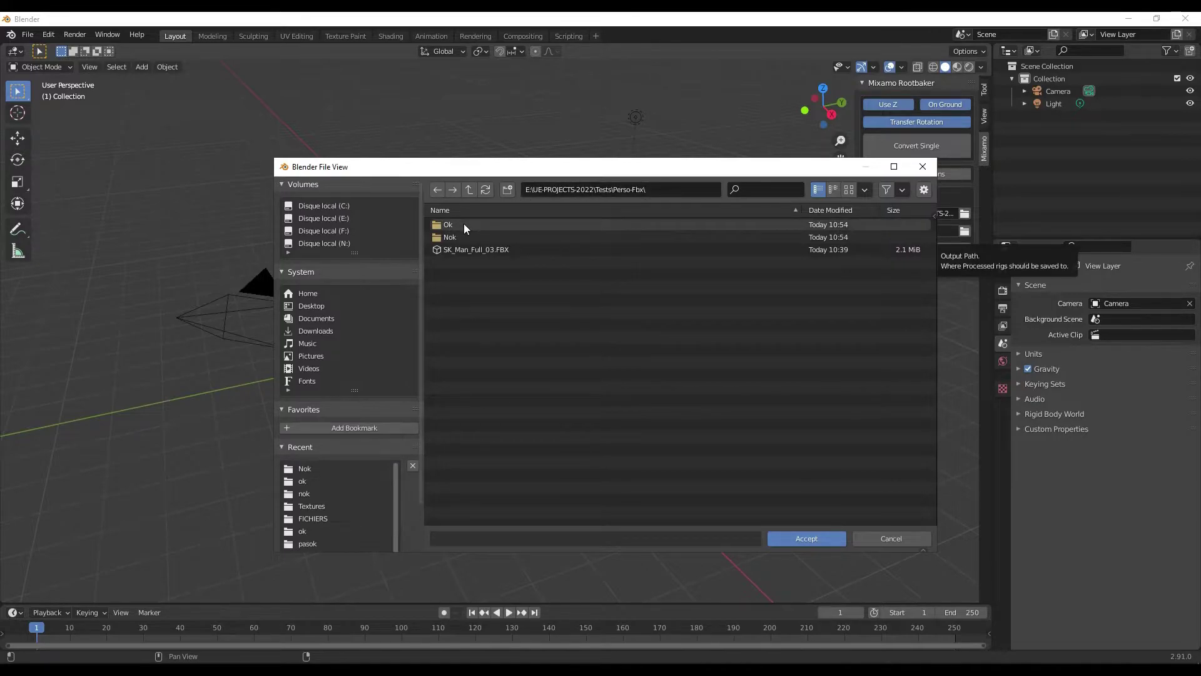
double_click(464, 224)
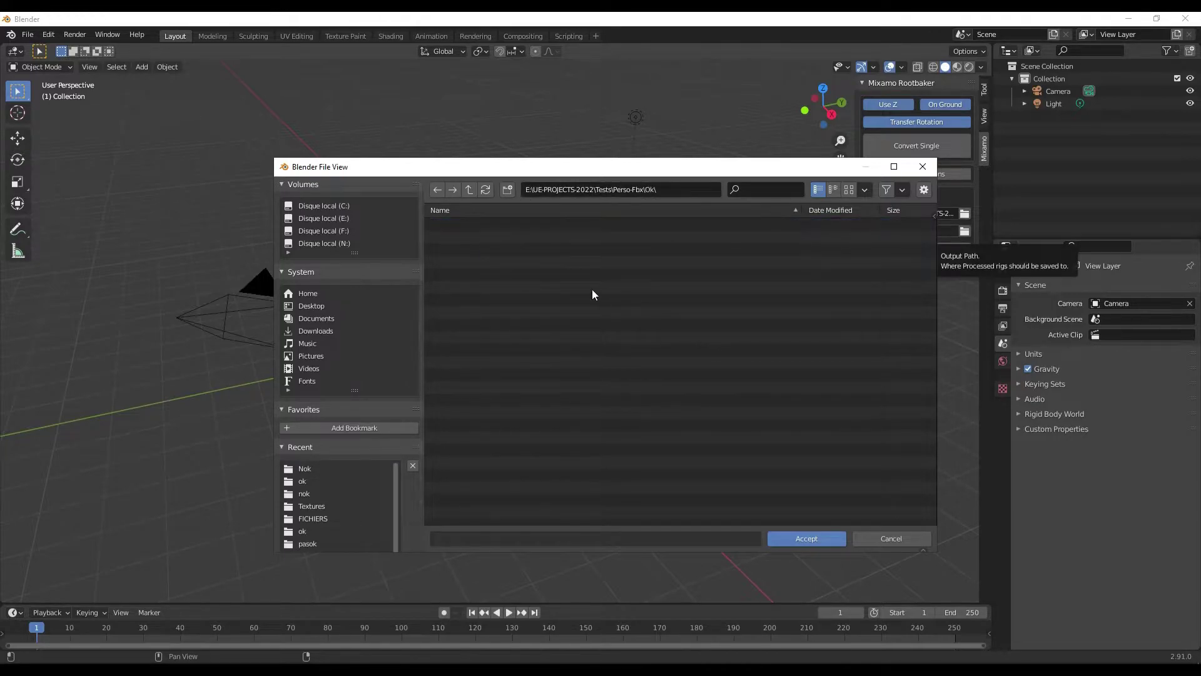
click(806, 538)
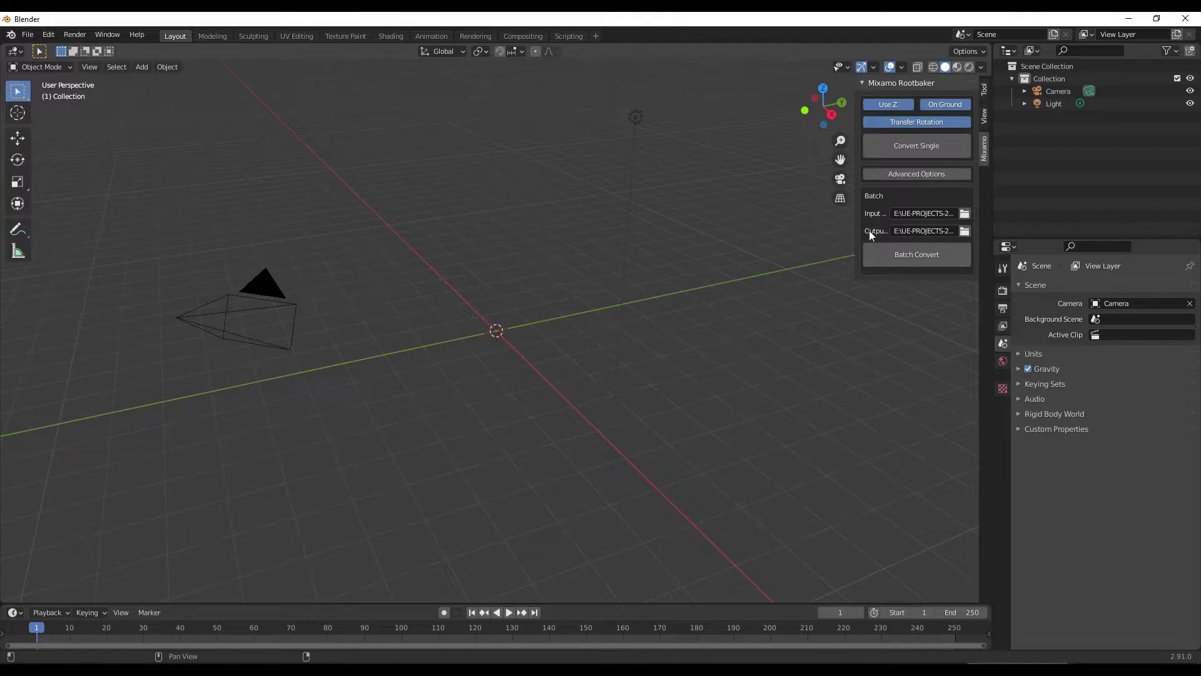
Turn on Advanced Options with Use Unreal Engine bone names, then run Batch Convert.
click(917, 178)
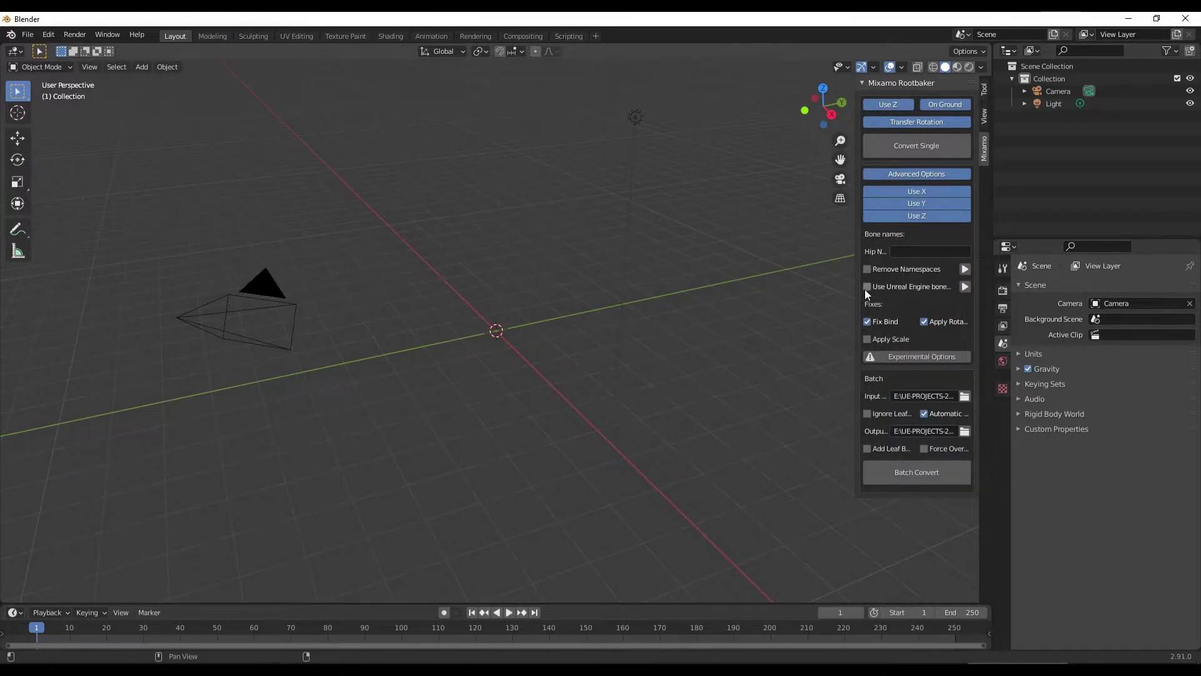
click(865, 288)
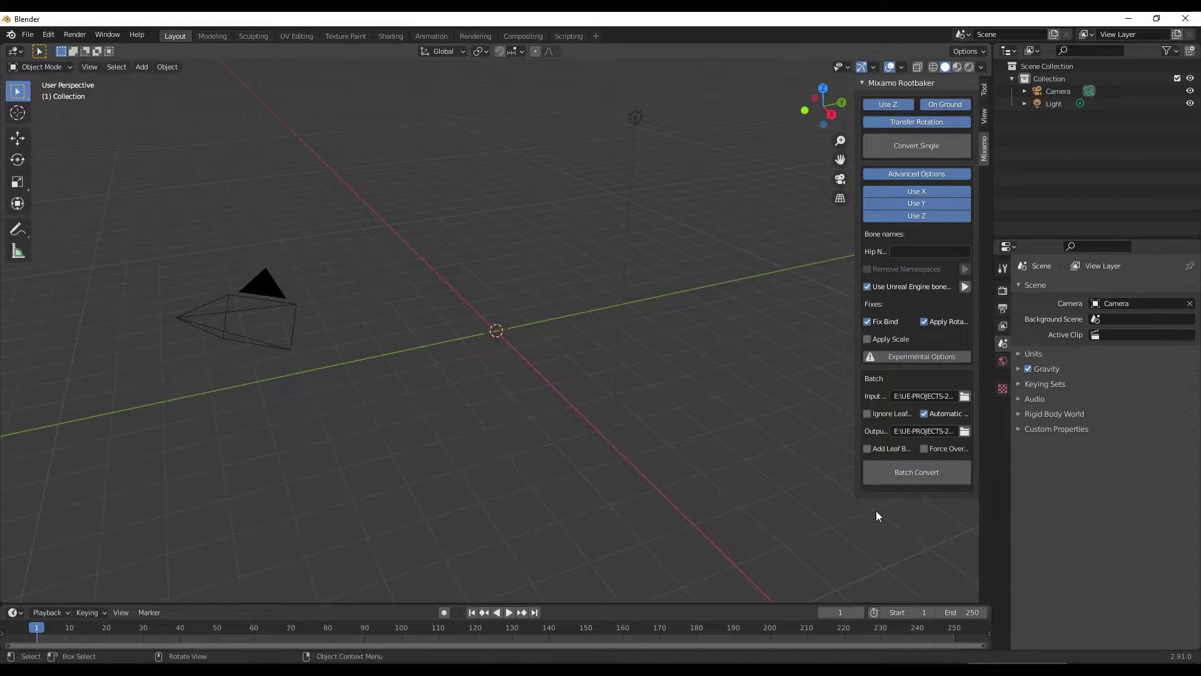
click(891, 477)
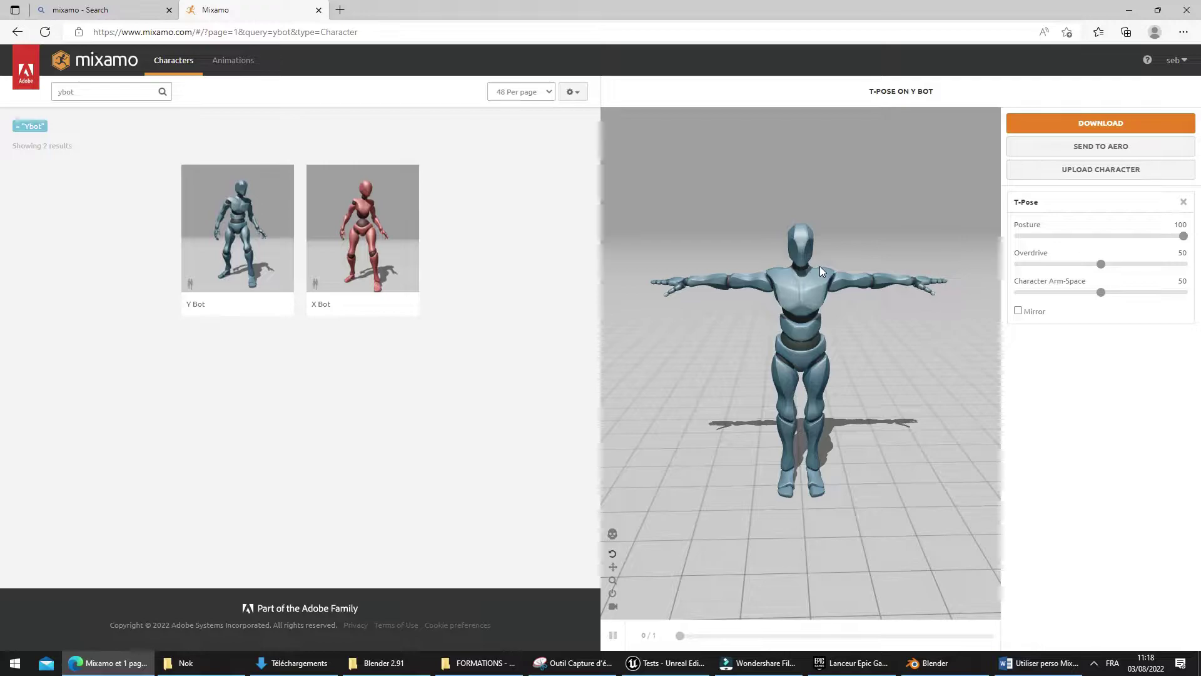
Open Mixamo's Download Settings for the selected Y Bot character.
click(1039, 128)
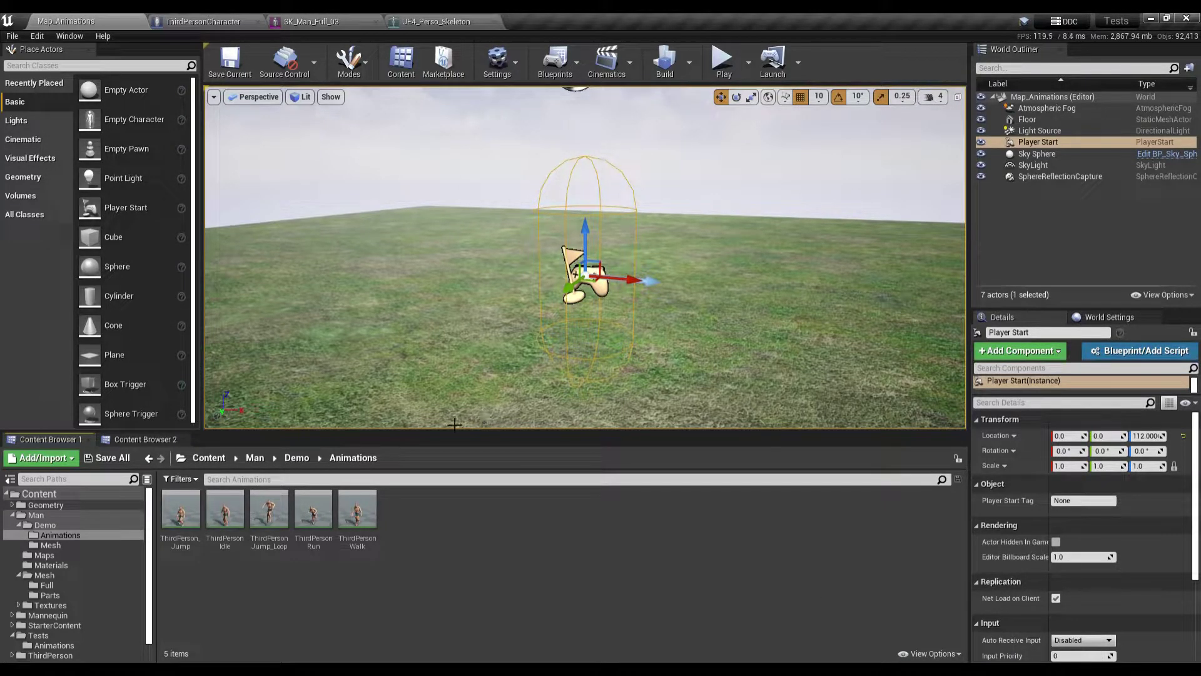
Import Ybot-NoRoot.fbx from the Nok folder into /Game/Man/Demo/Animations.
click(63, 463)
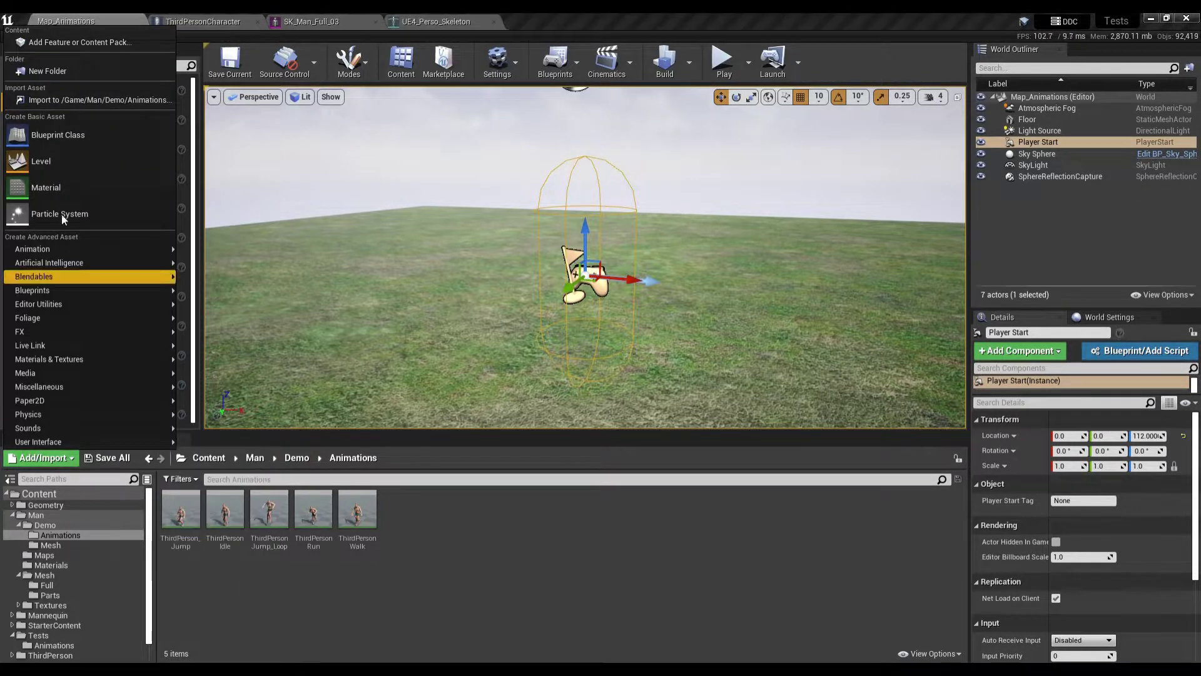
click(74, 101)
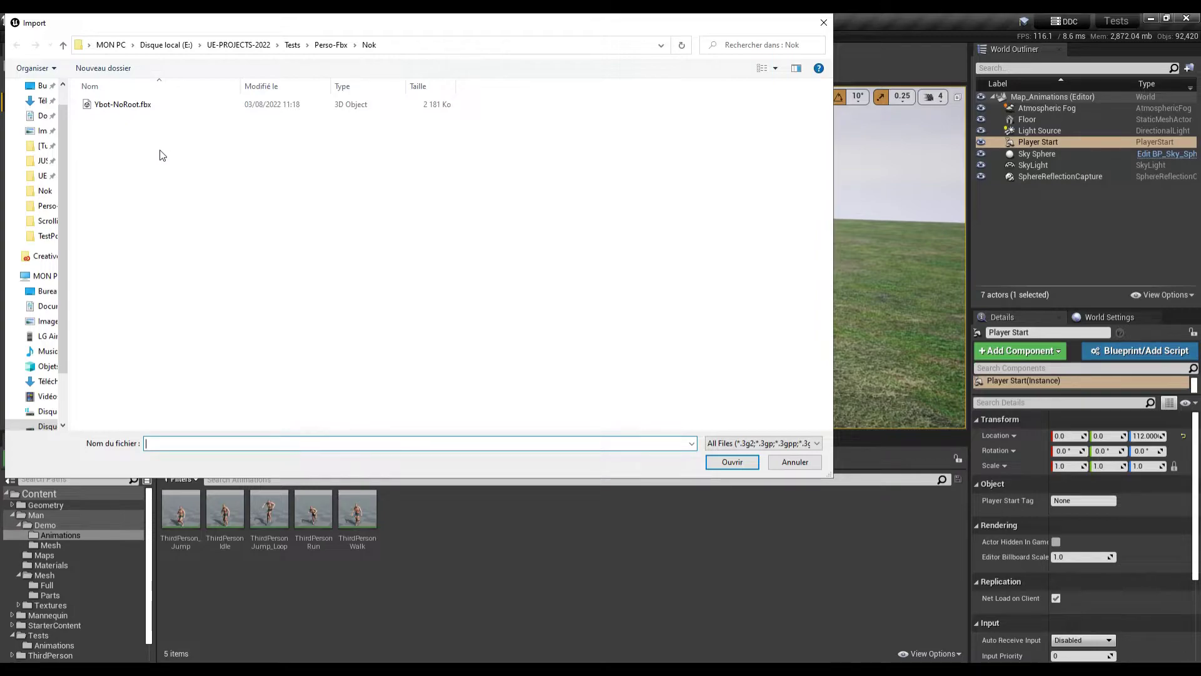
double_click(133, 107)
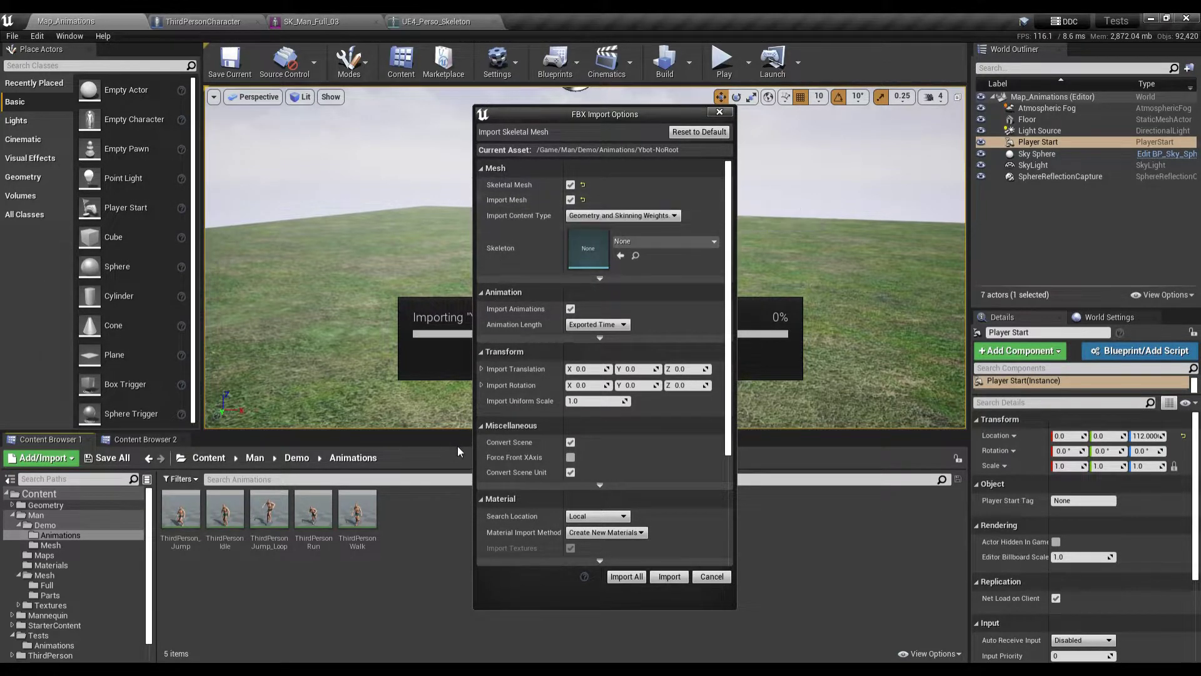
Import all with current FBX options, dismiss the Message Log, and open Ybot-NoRoot_Skeleton.
click(623, 579)
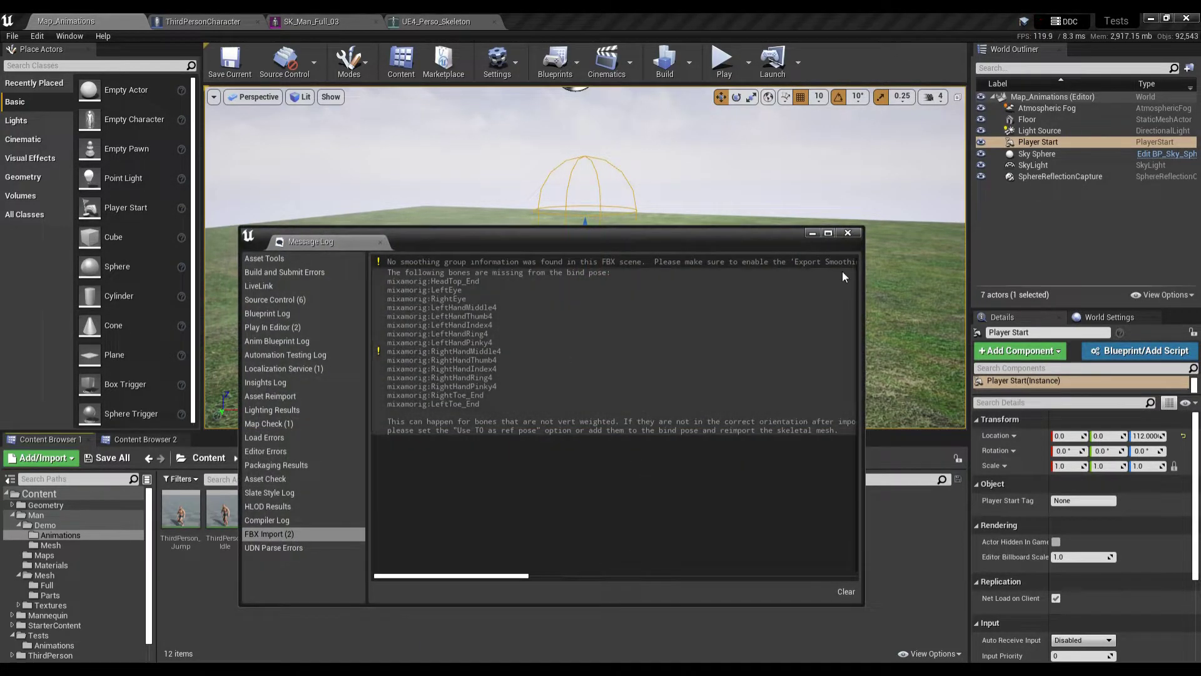
click(848, 233)
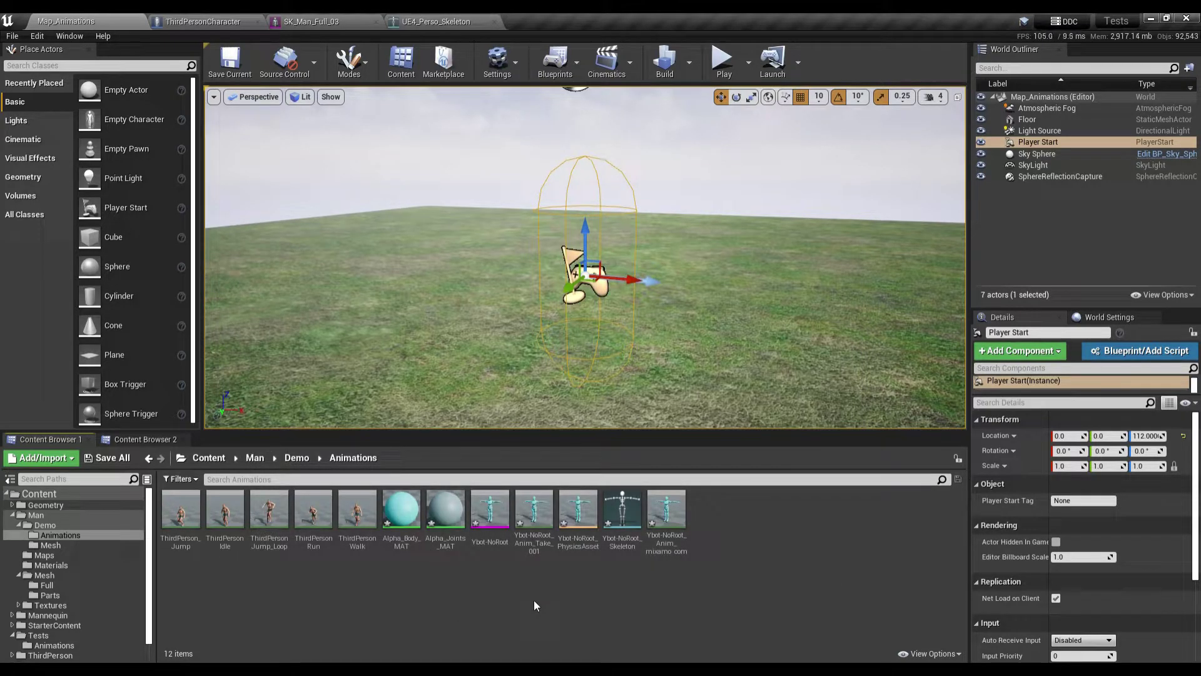
double_click(622, 510)
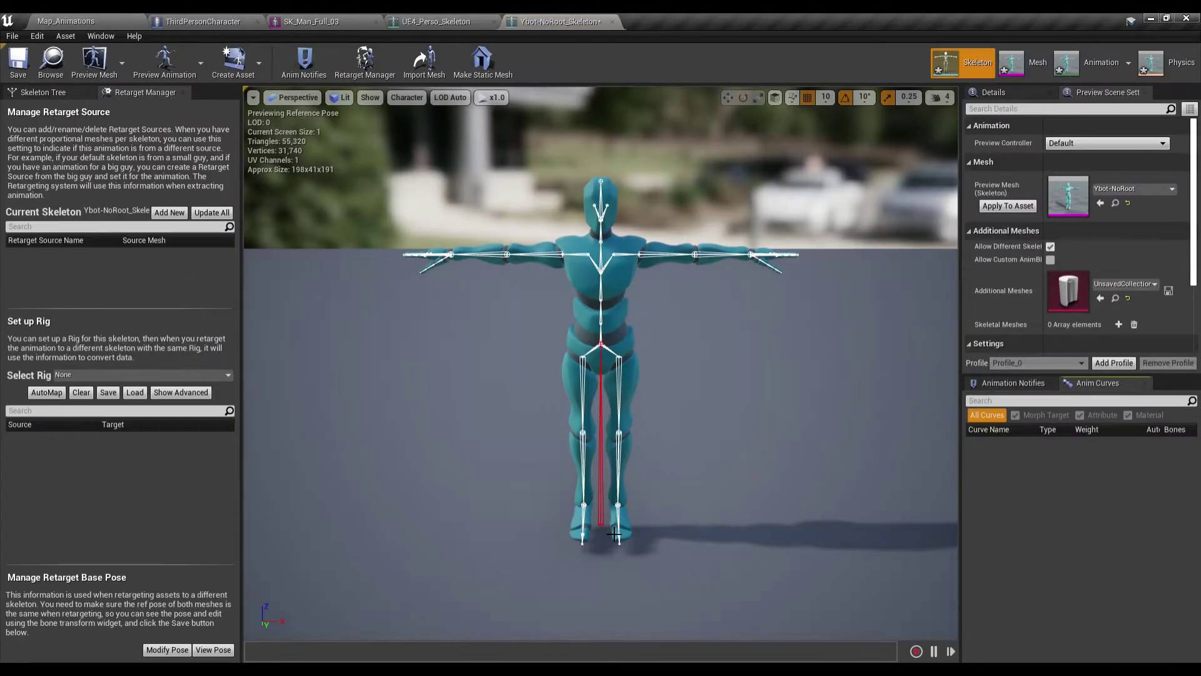
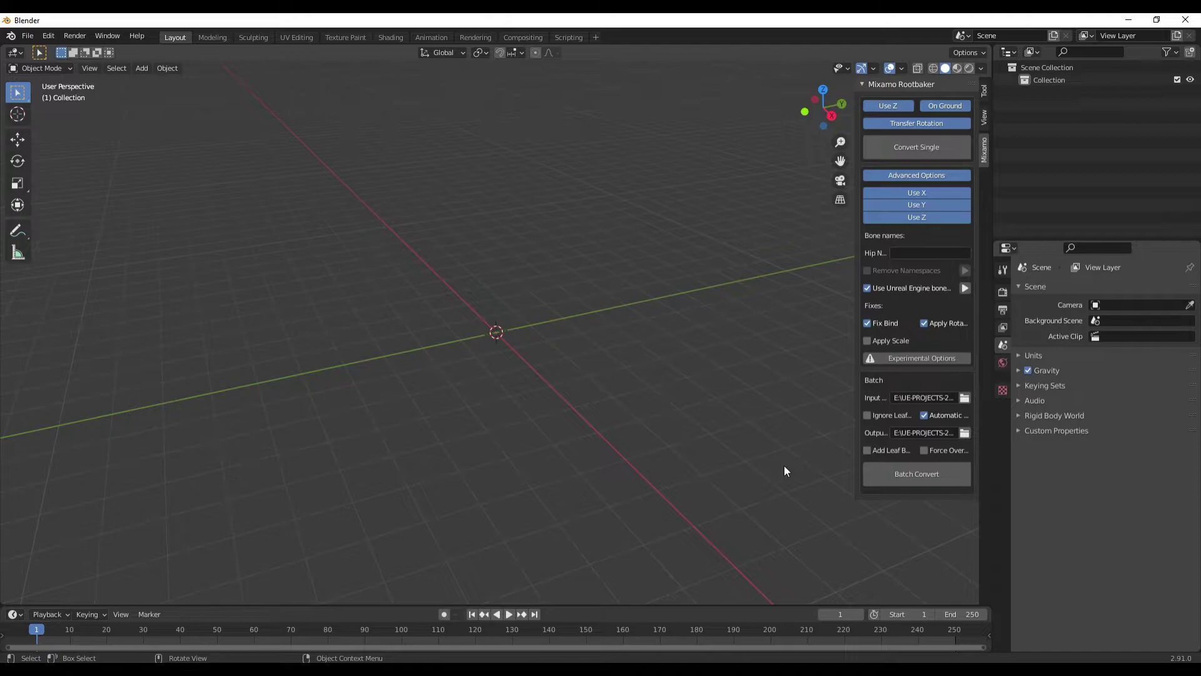
Run Rootbaker's Batch Convert to bake root bones into the input folder's FBX files.
click(896, 474)
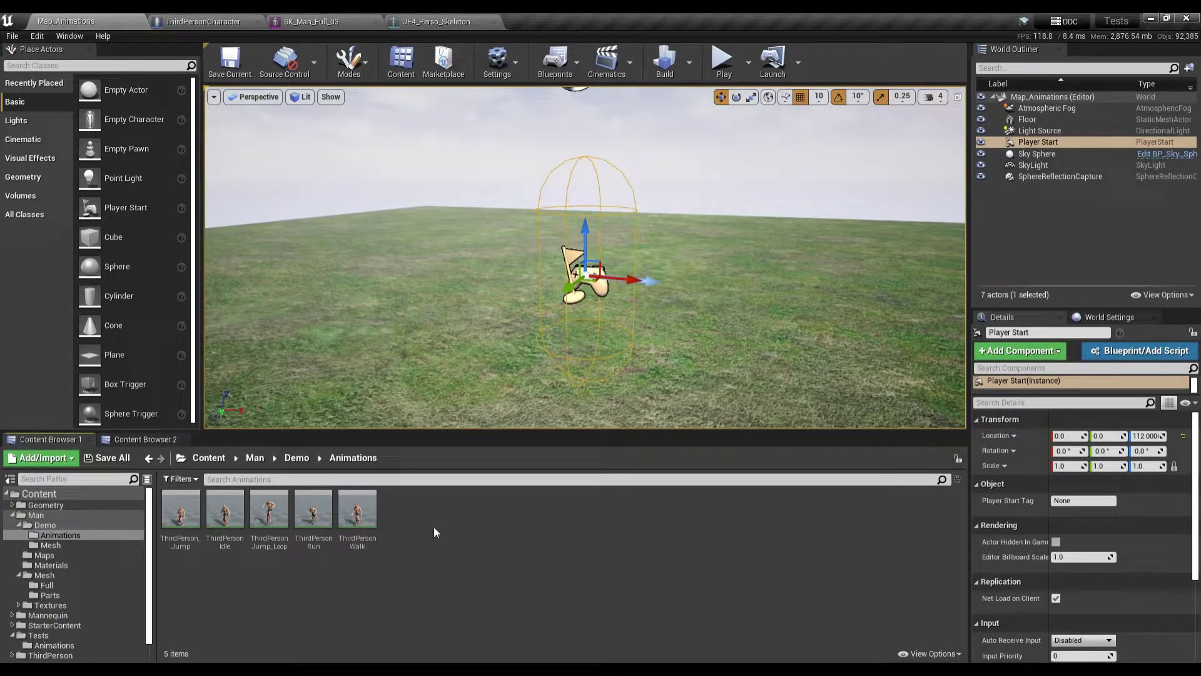
Start an import into the Animations folder and browse to the Ok folder.
click(42, 457)
mouse_move(53, 373)
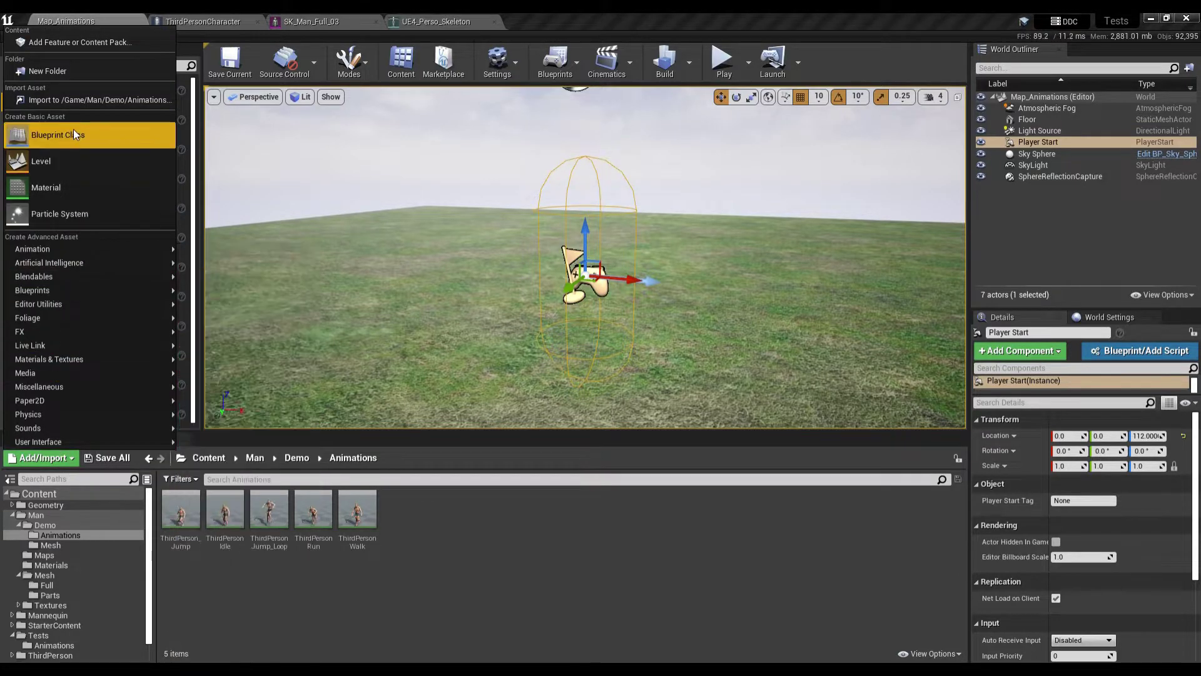
click(79, 99)
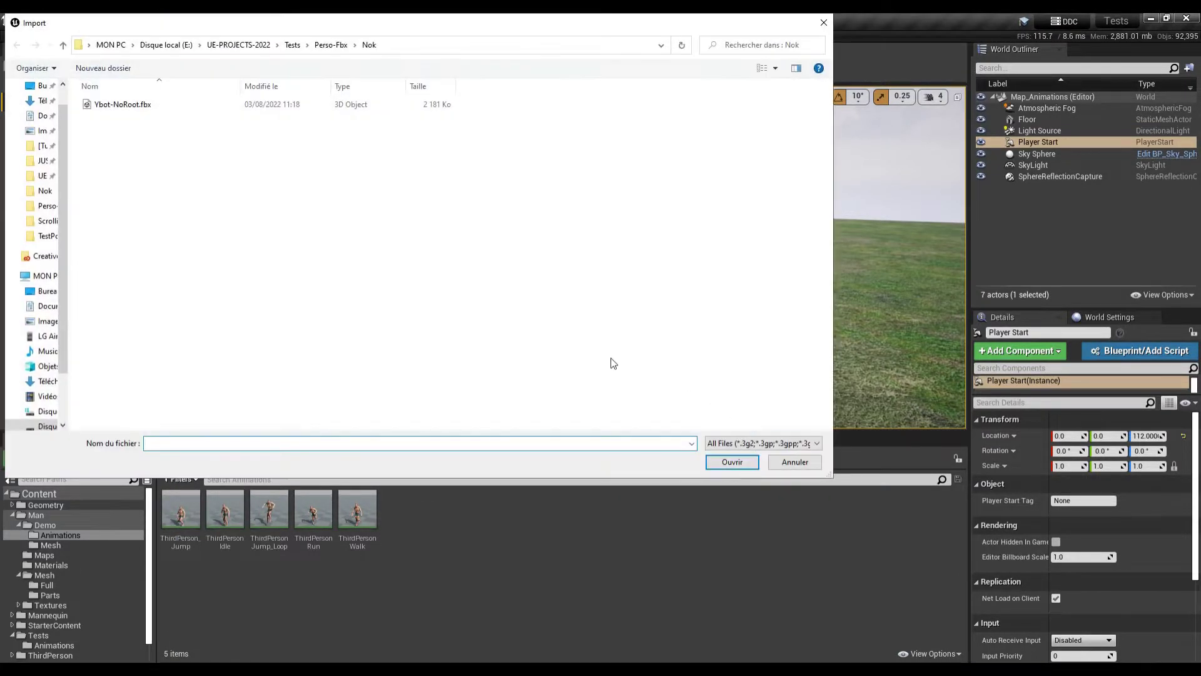
click(331, 45)
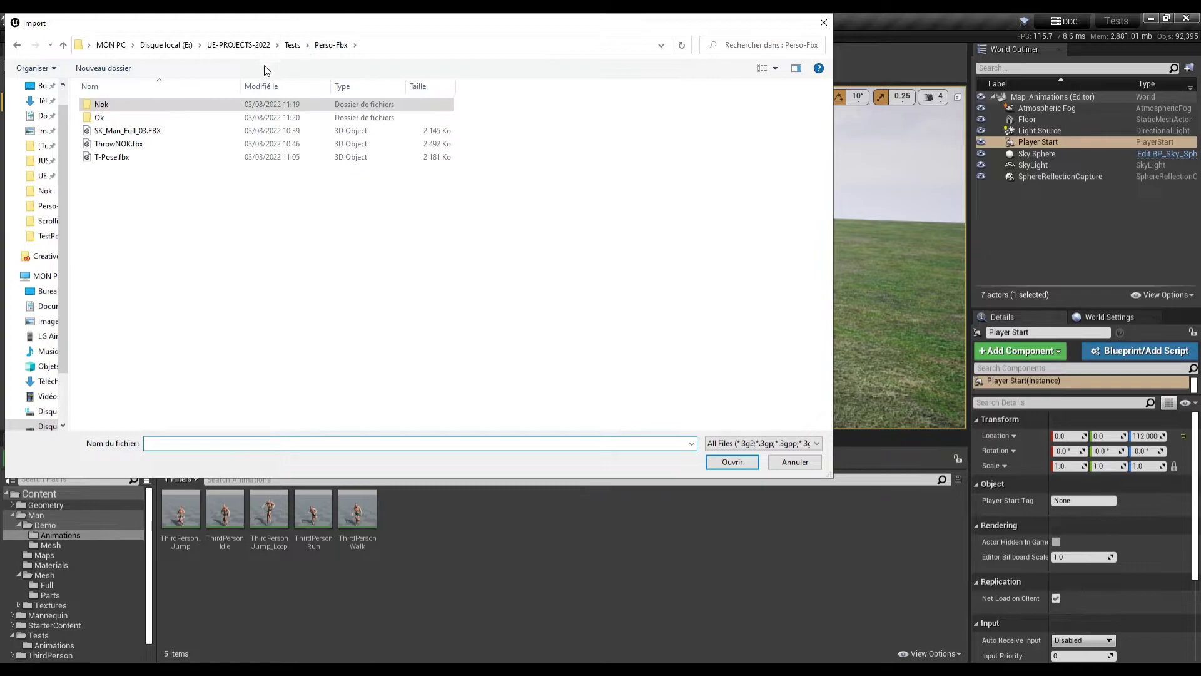
double_click(121, 115)
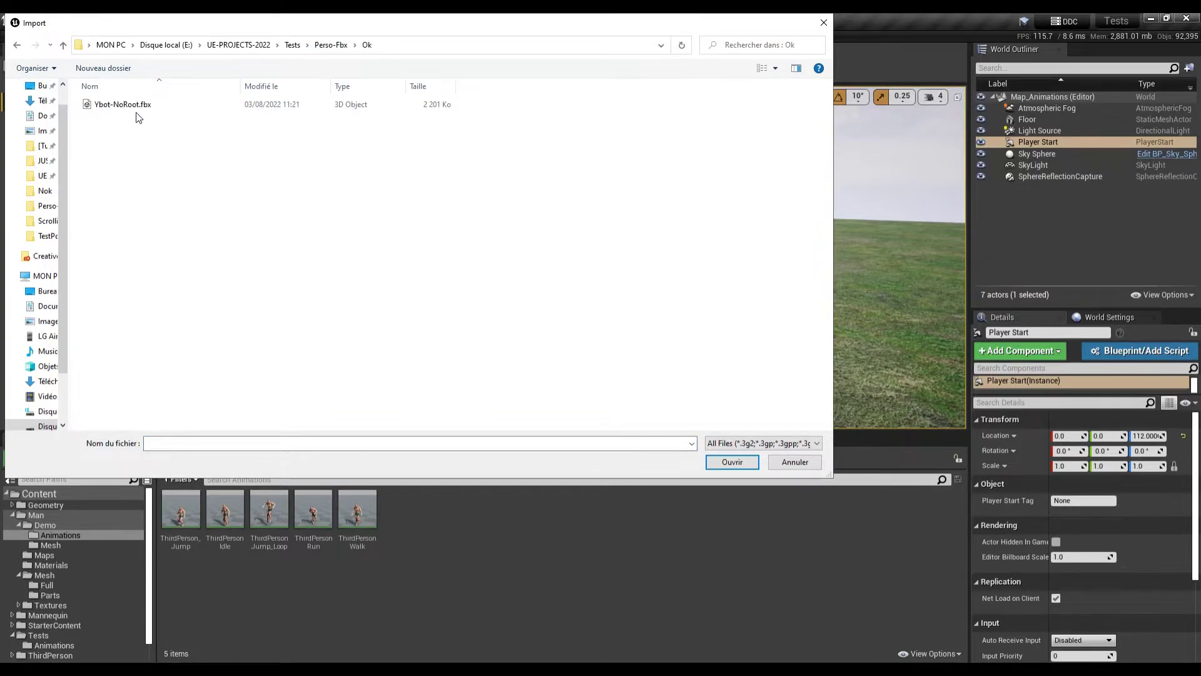
Rename Ybot-NoRoot.fbx to Ybot-Root.fbx in the file browser.
right_click(130, 108)
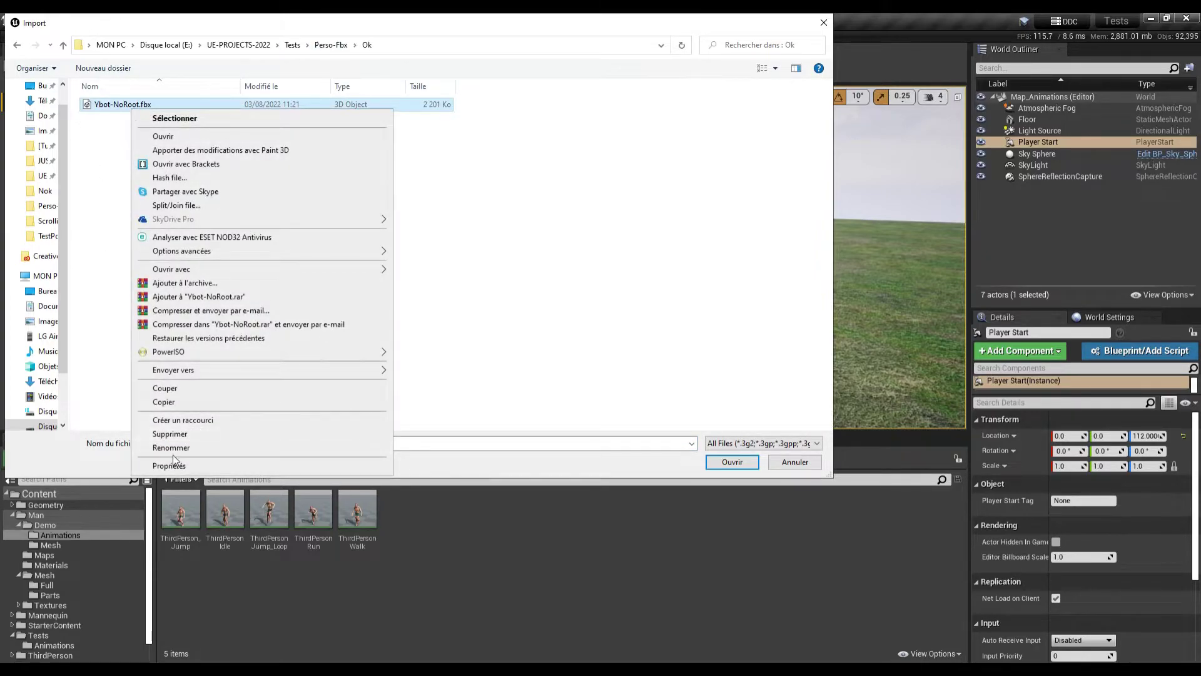
click(171, 448)
click(121, 104)
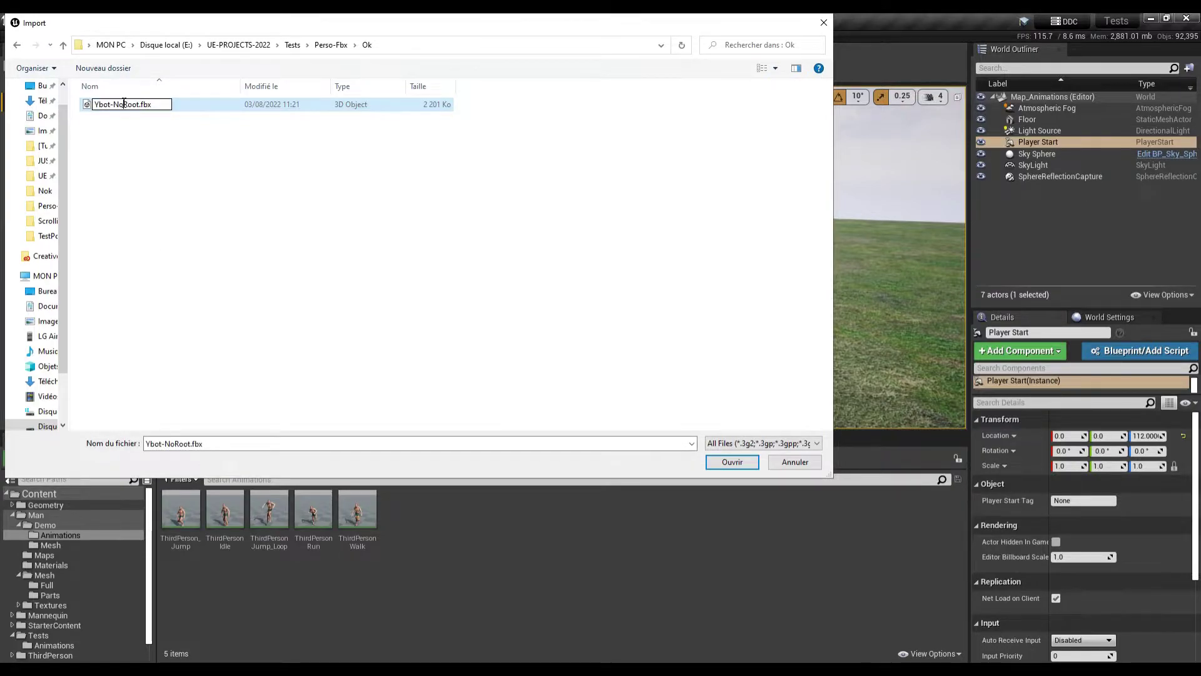
key(BackSpace)
key(BackSpace)
key(Return)
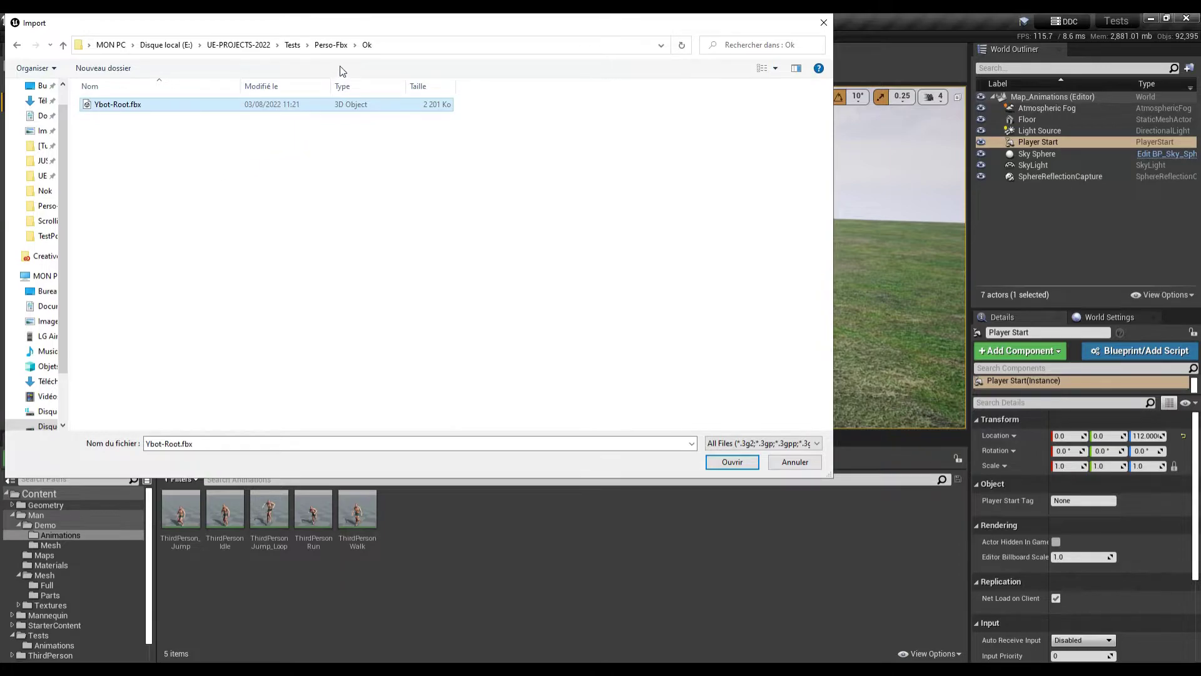
Import Ybot-Root.fbx with default options and open Ybot-Root_Skeleton.
click(713, 460)
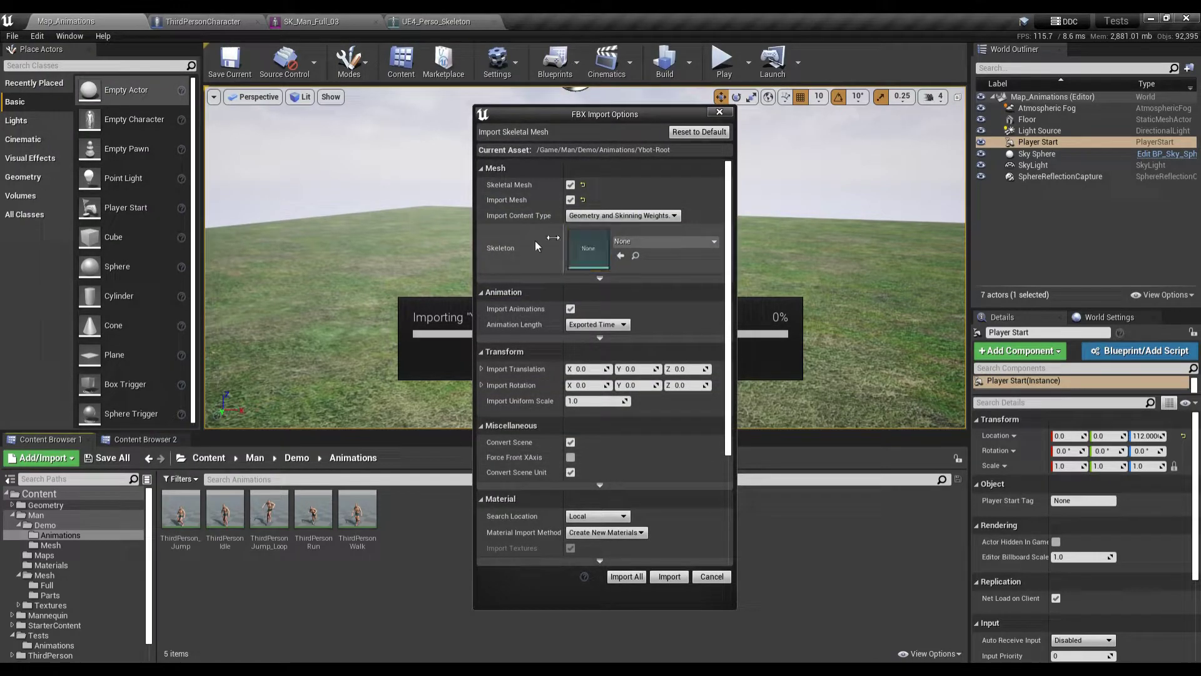
click(626, 576)
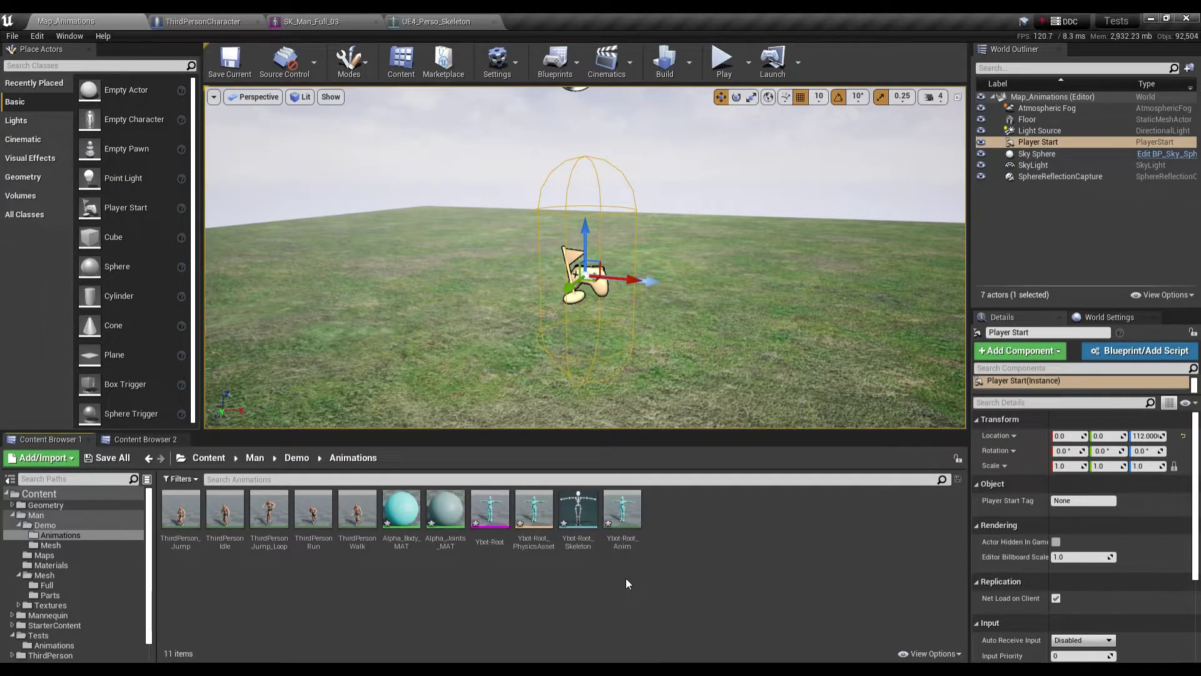
double_click(583, 532)
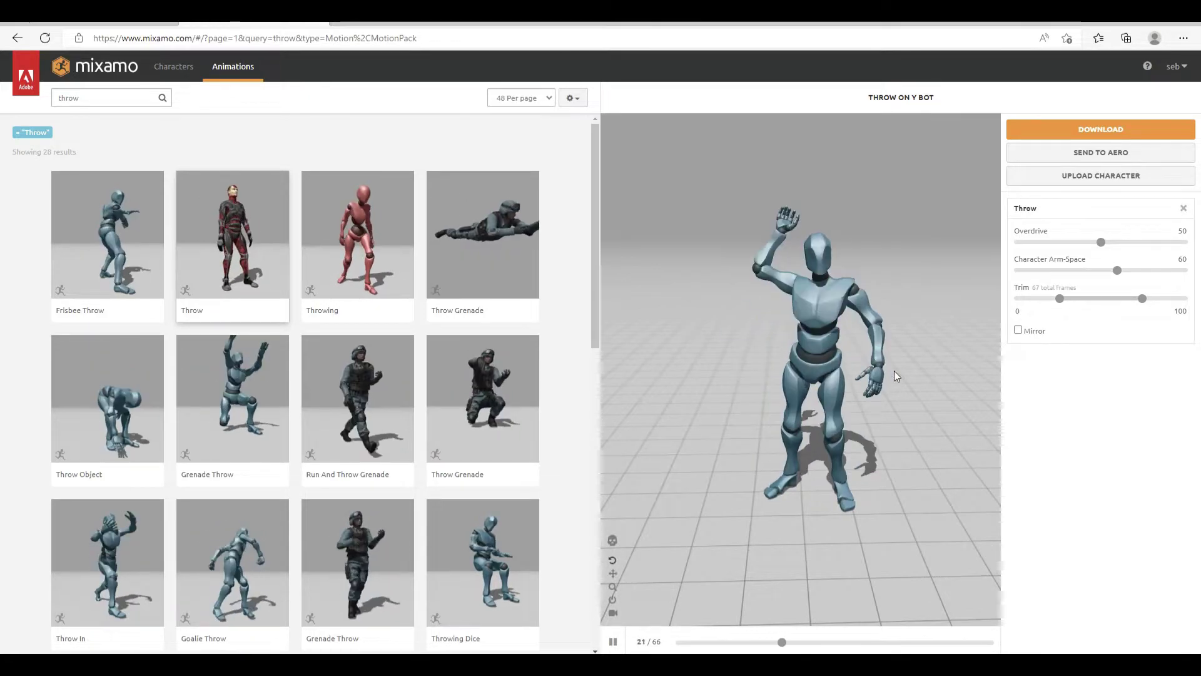
Set the Throw download to Without Skin, keeping FBX Binary at 30 fps.
click(1072, 135)
click(644, 181)
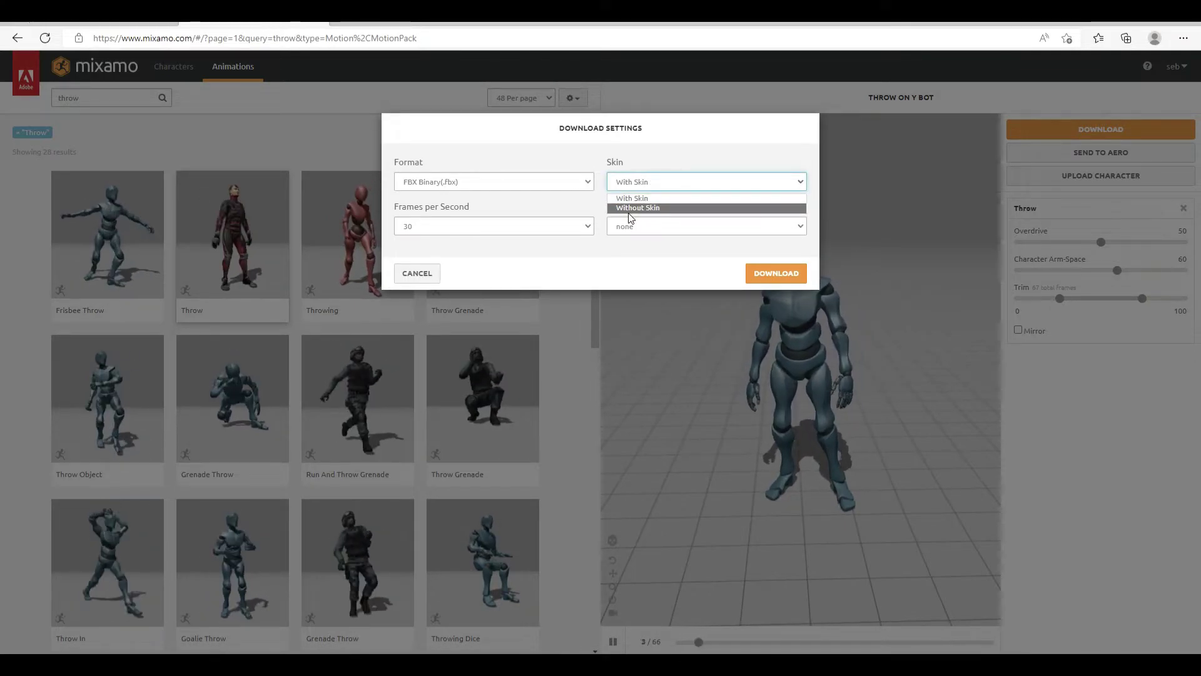
click(628, 208)
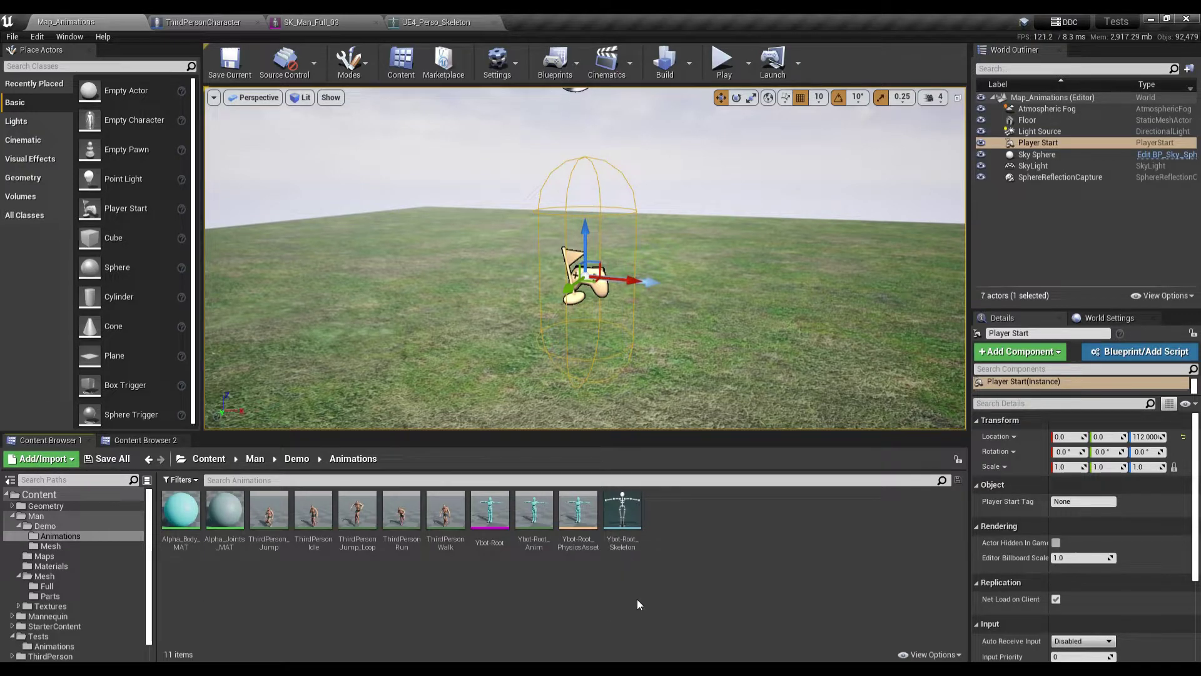
Import ThrowNoRoot.fbx onto Ybot-Root_Skeleton and dismiss the missing-root error to view the Message Log.
click(633, 538)
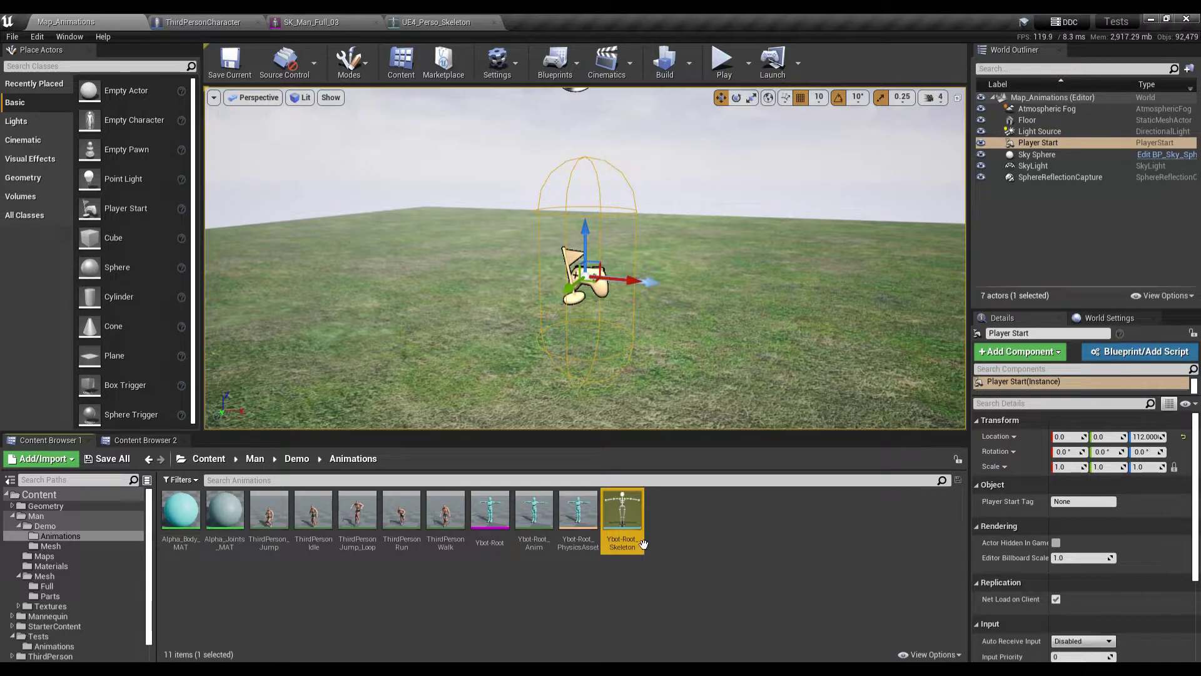
click(606, 577)
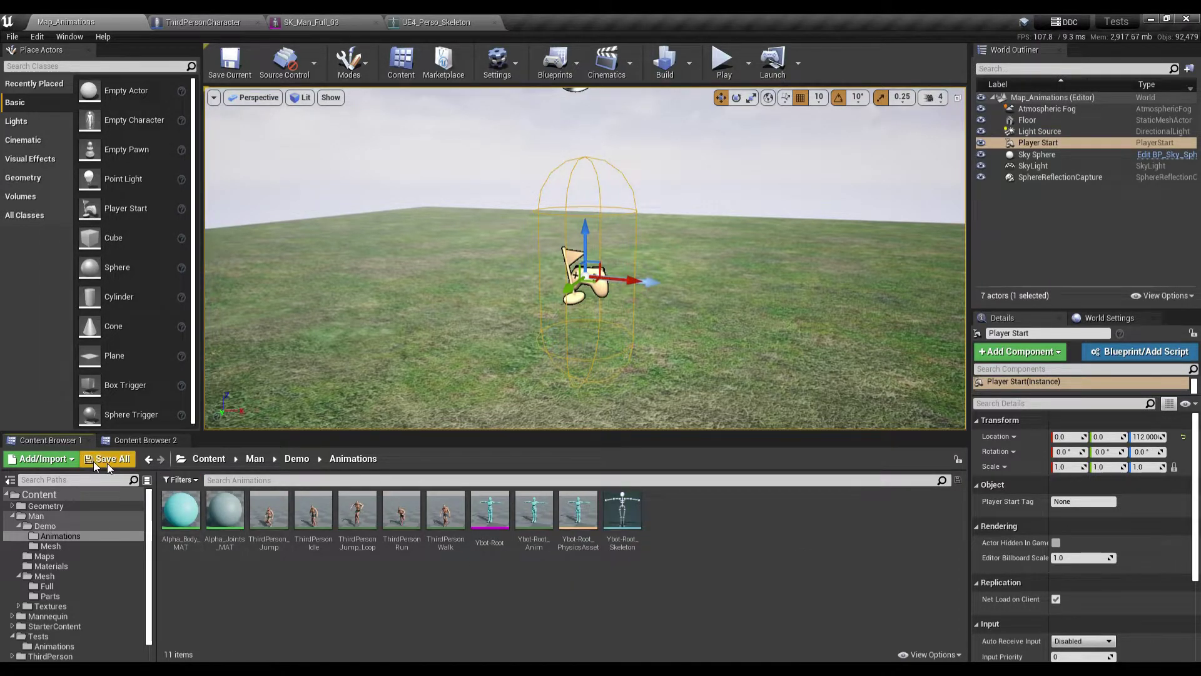
click(43, 458)
click(118, 100)
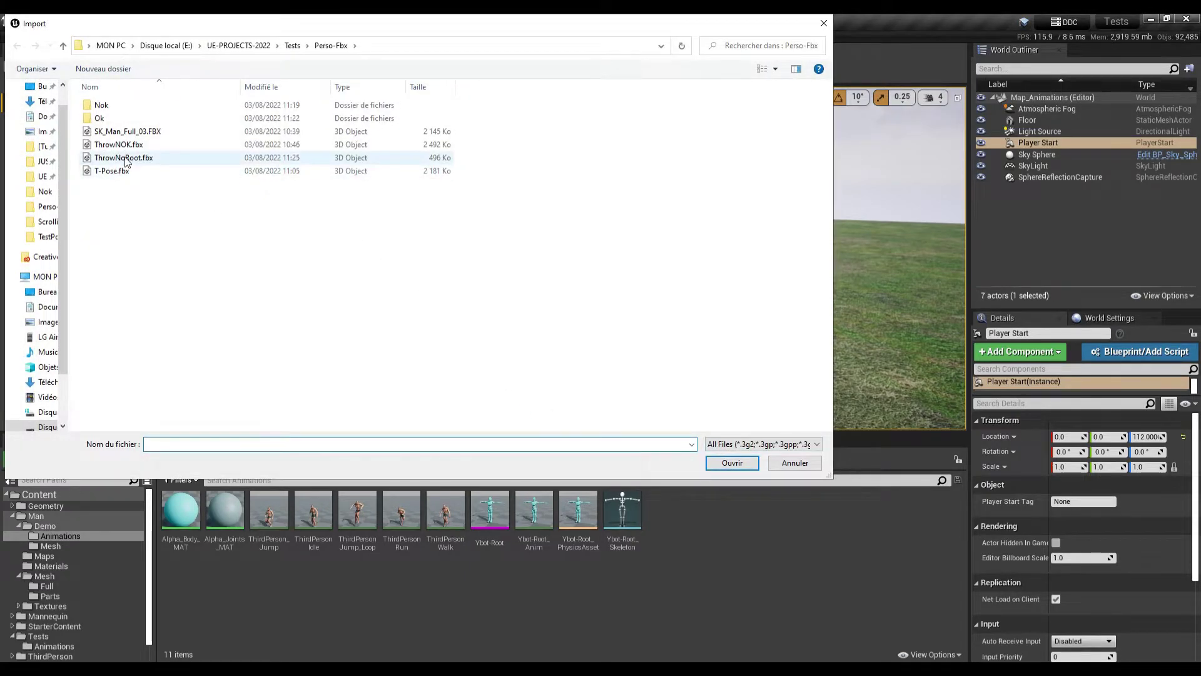
click(107, 158)
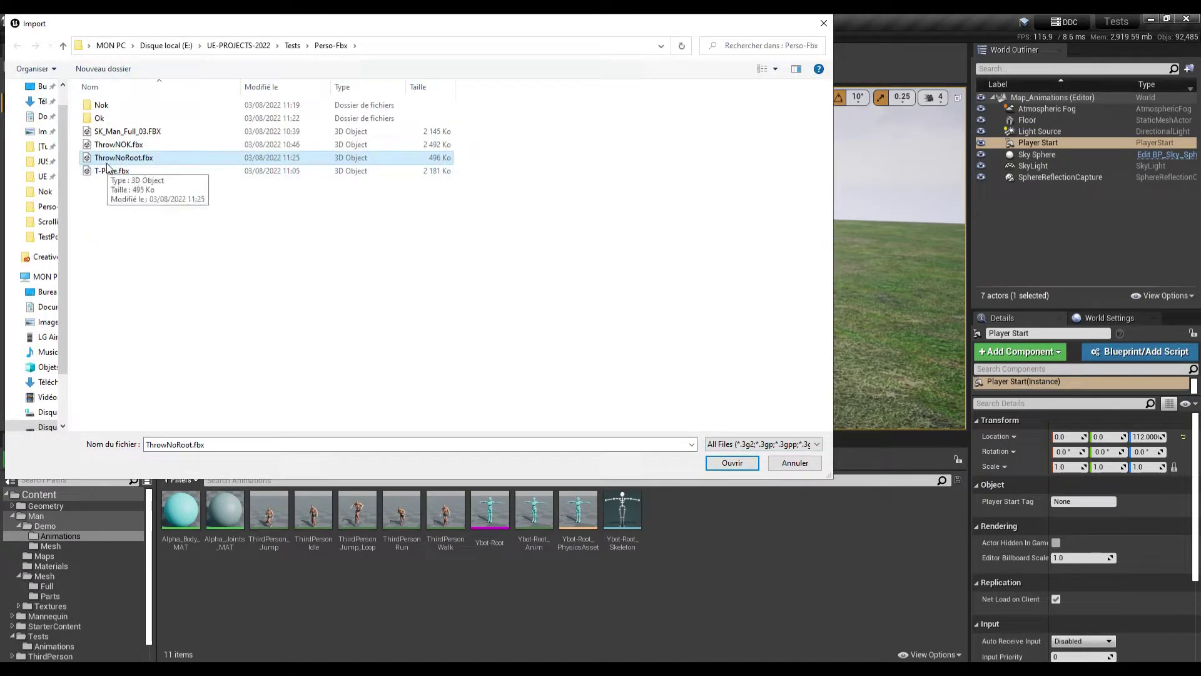
click(731, 463)
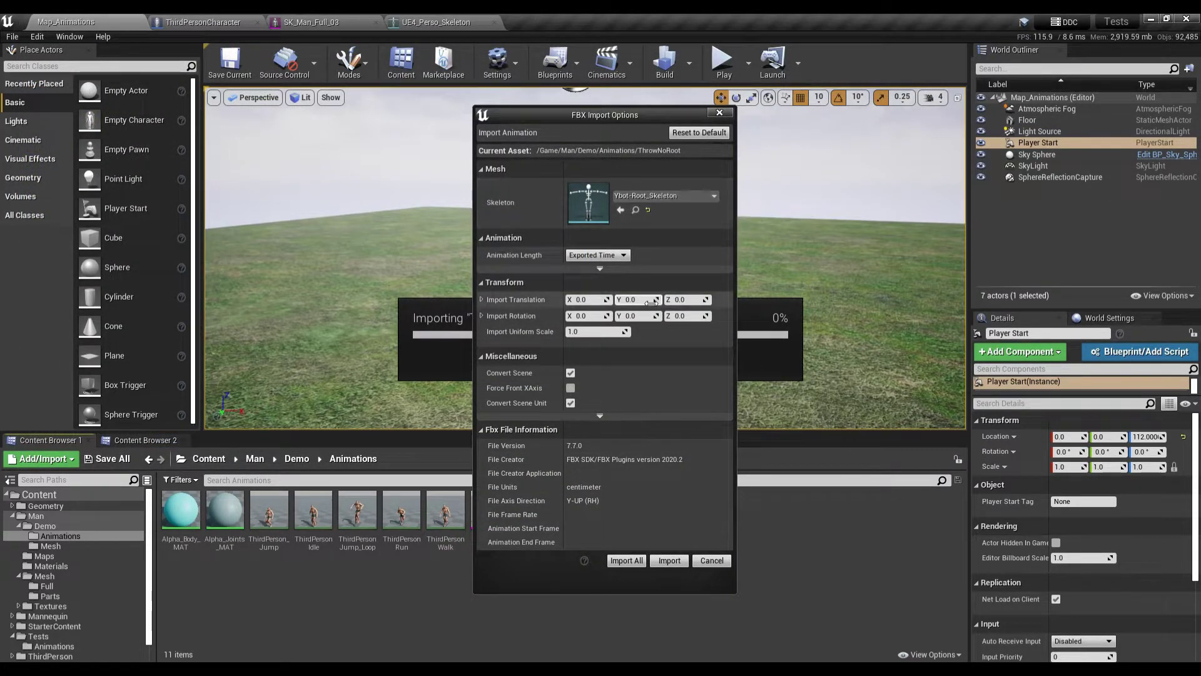
click(627, 561)
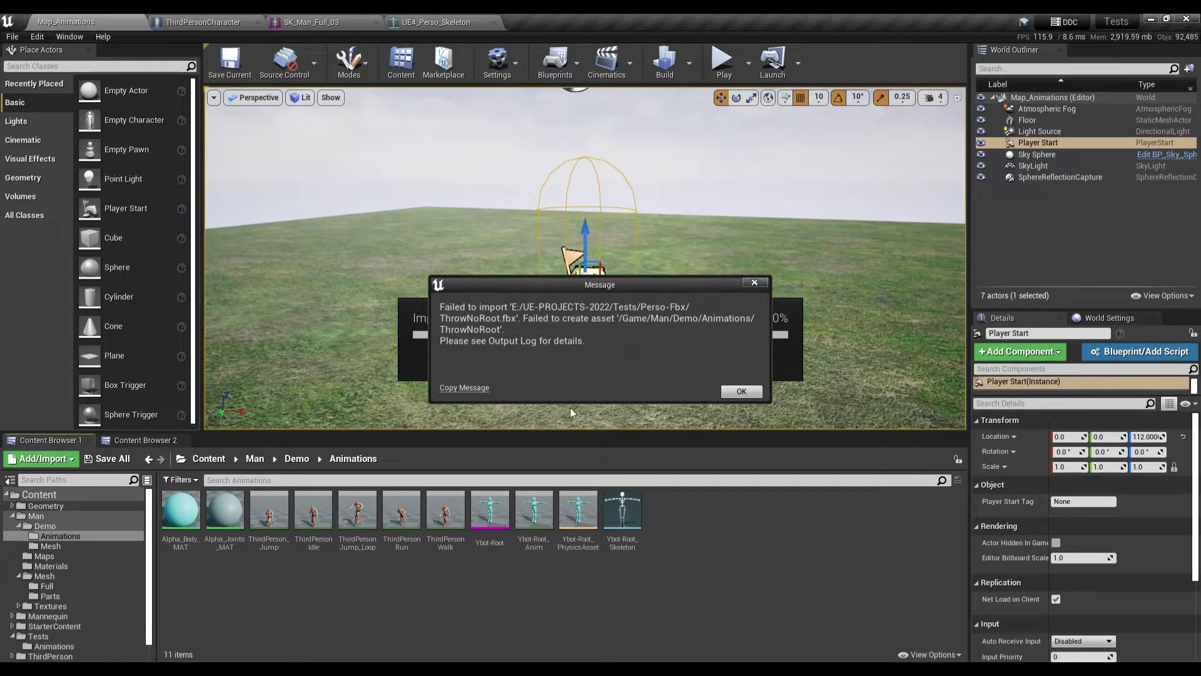
click(736, 391)
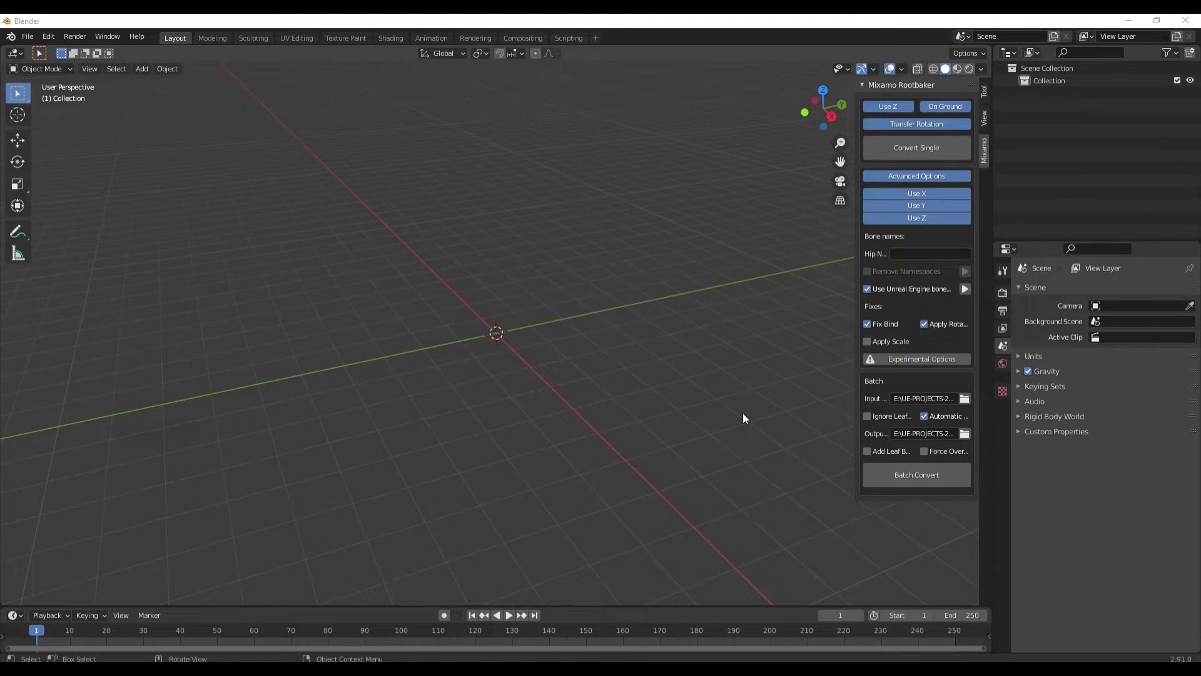
Rerun Rootbaker's Batch Convert on the folder holding the downloaded Throw FBX.
click(893, 478)
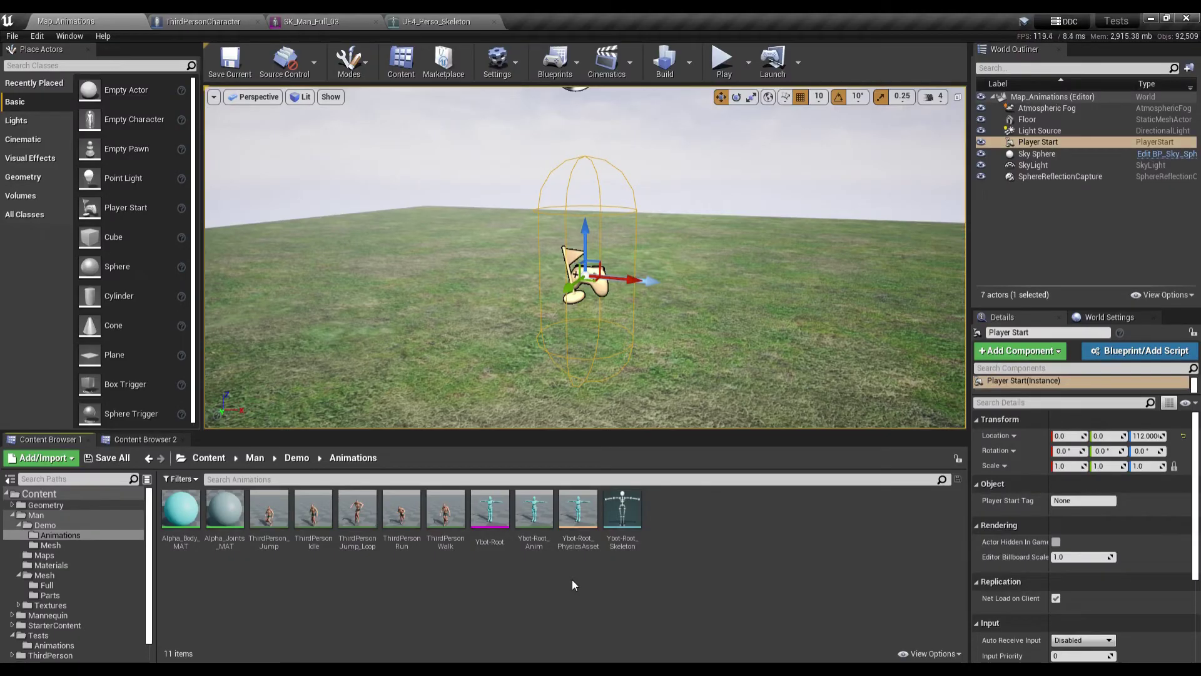
Import ThrowWithRoot.fbx as animation only onto Ybot-Root_Skeleton.
click(42, 458)
click(80, 100)
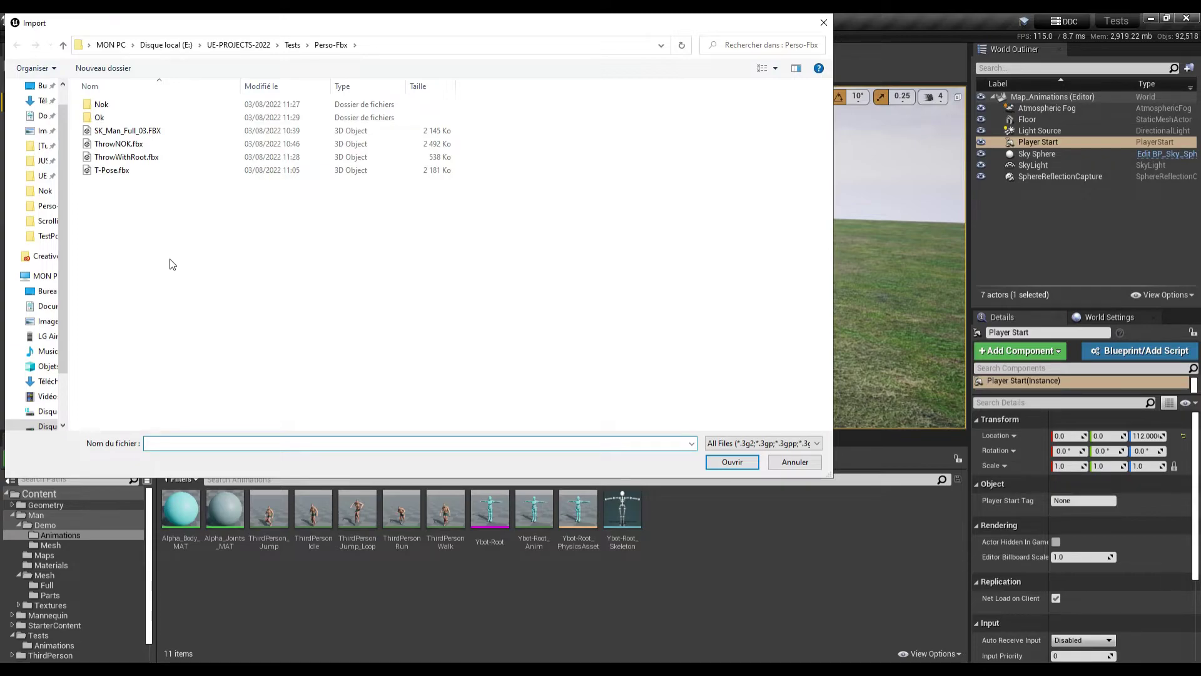
click(116, 158)
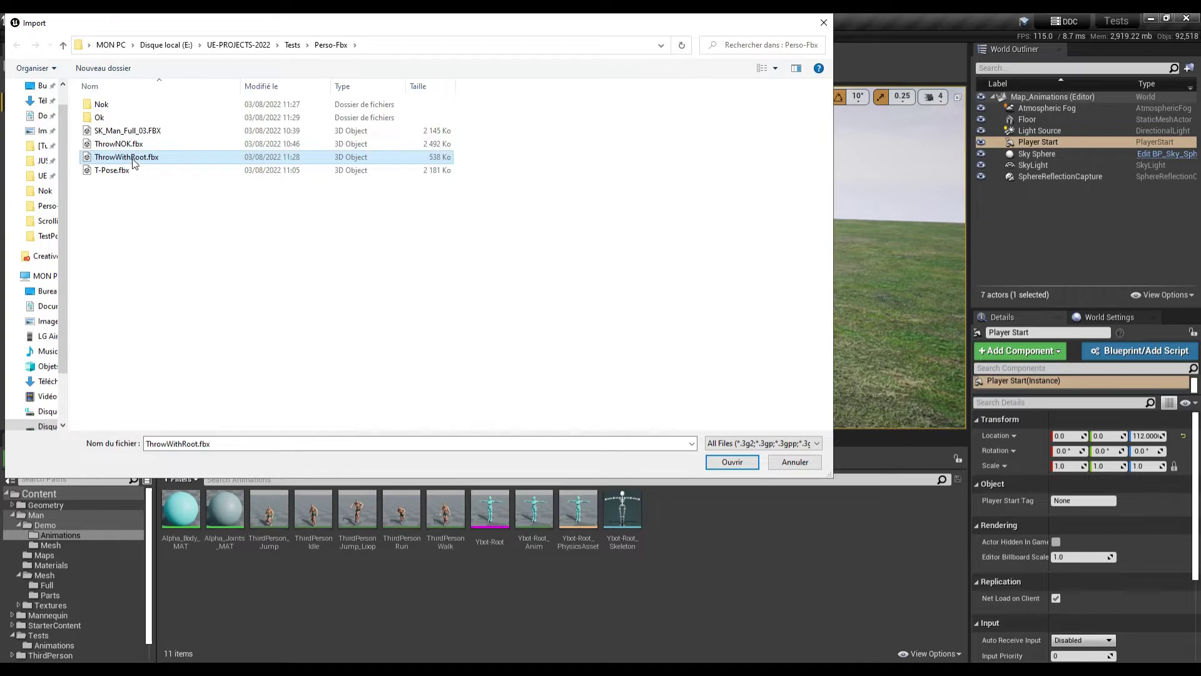
click(732, 463)
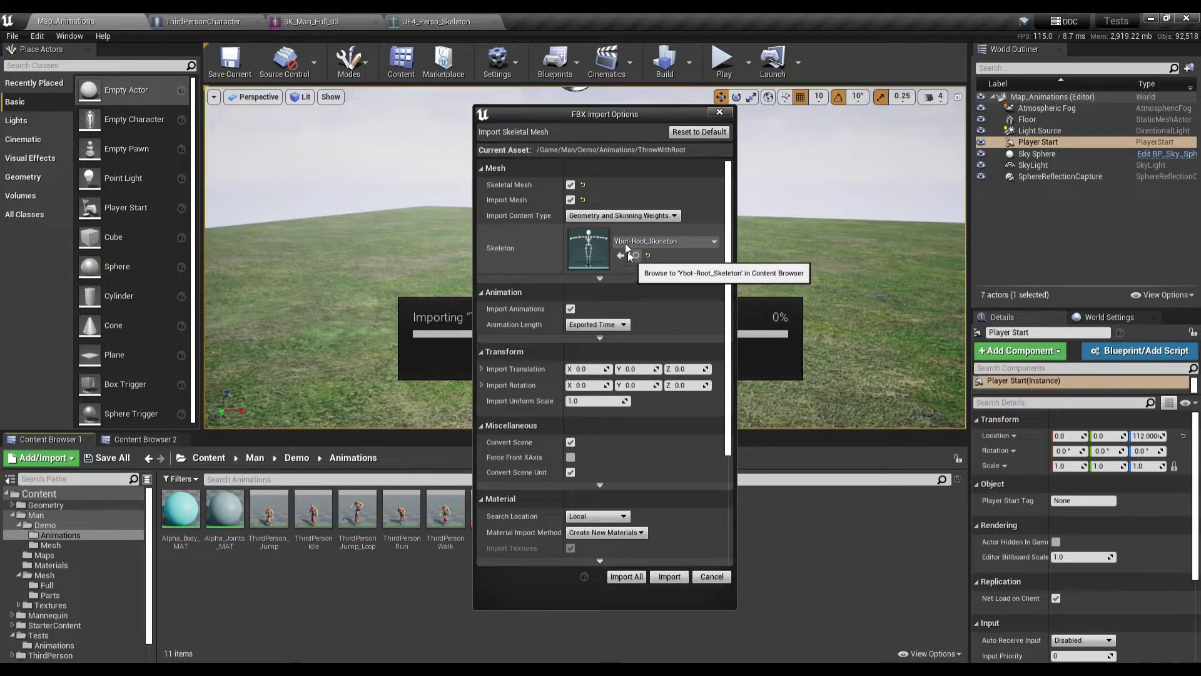
click(569, 201)
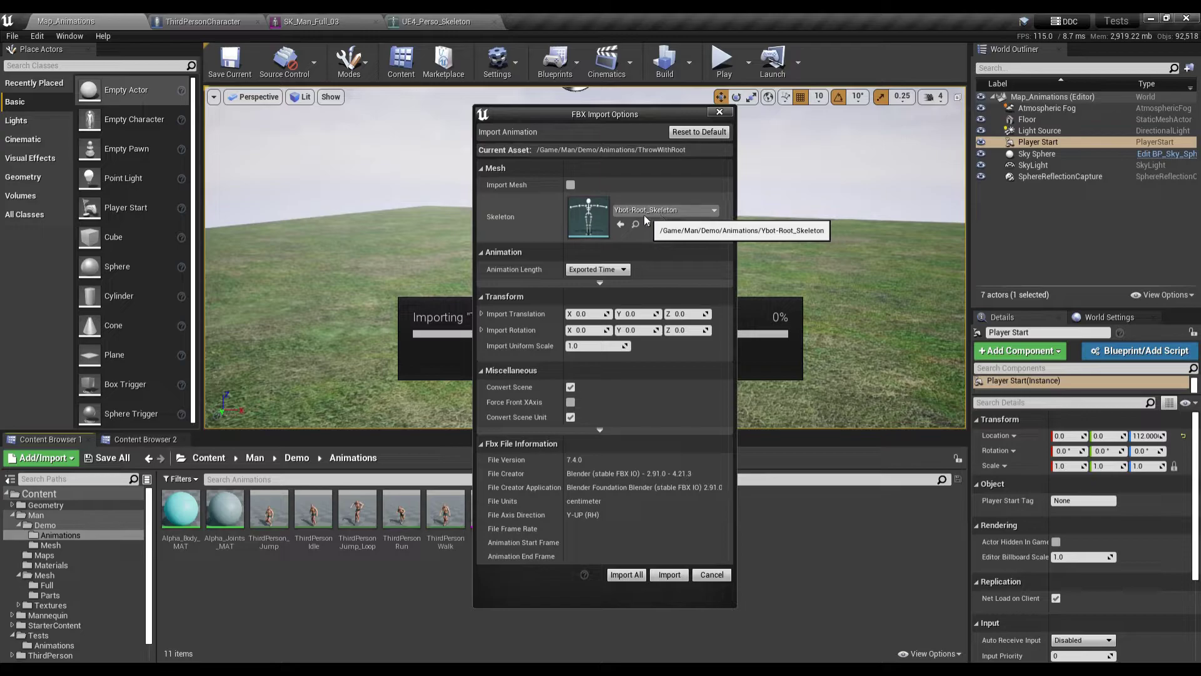
click(628, 574)
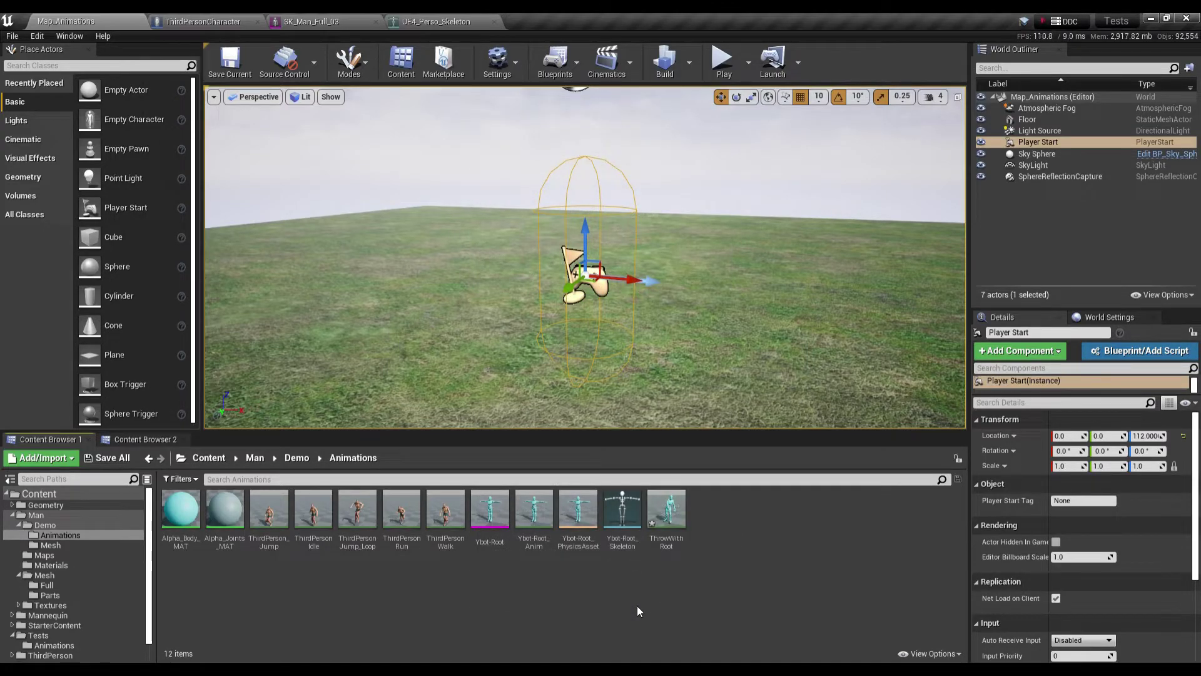
Open ThrowWithRoot and compare the UE4_Perso and Ybot-Root skeleton editors, ending on Ybot-Root.
double_click(658, 532)
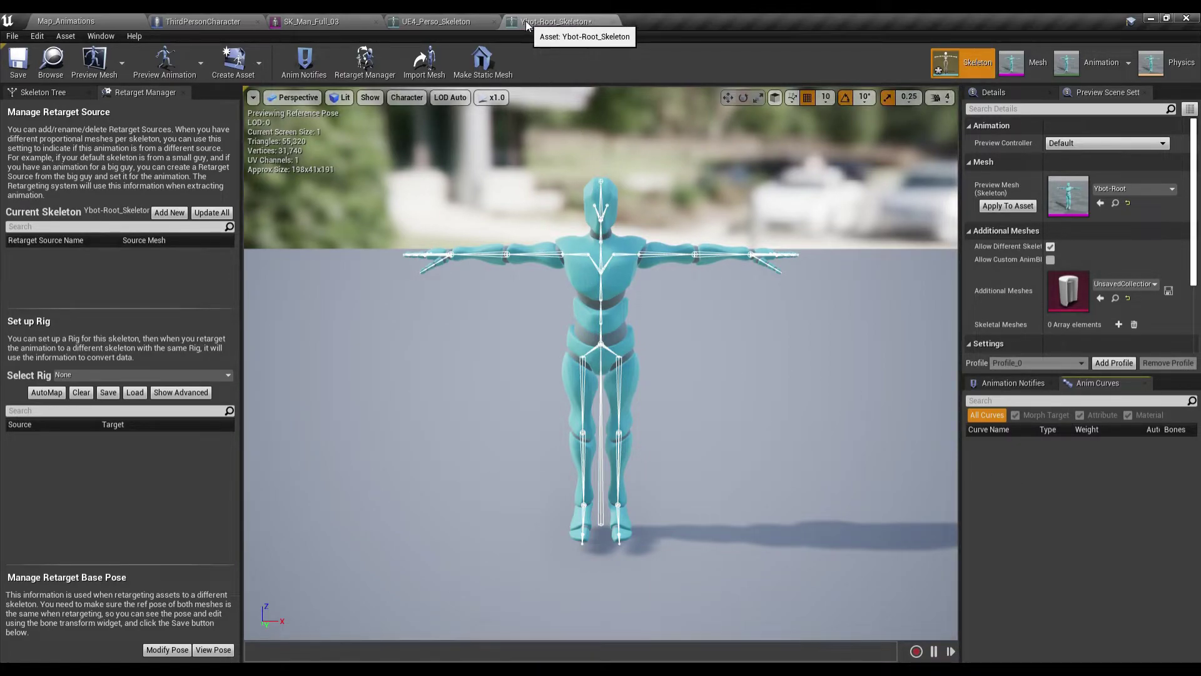
click(456, 22)
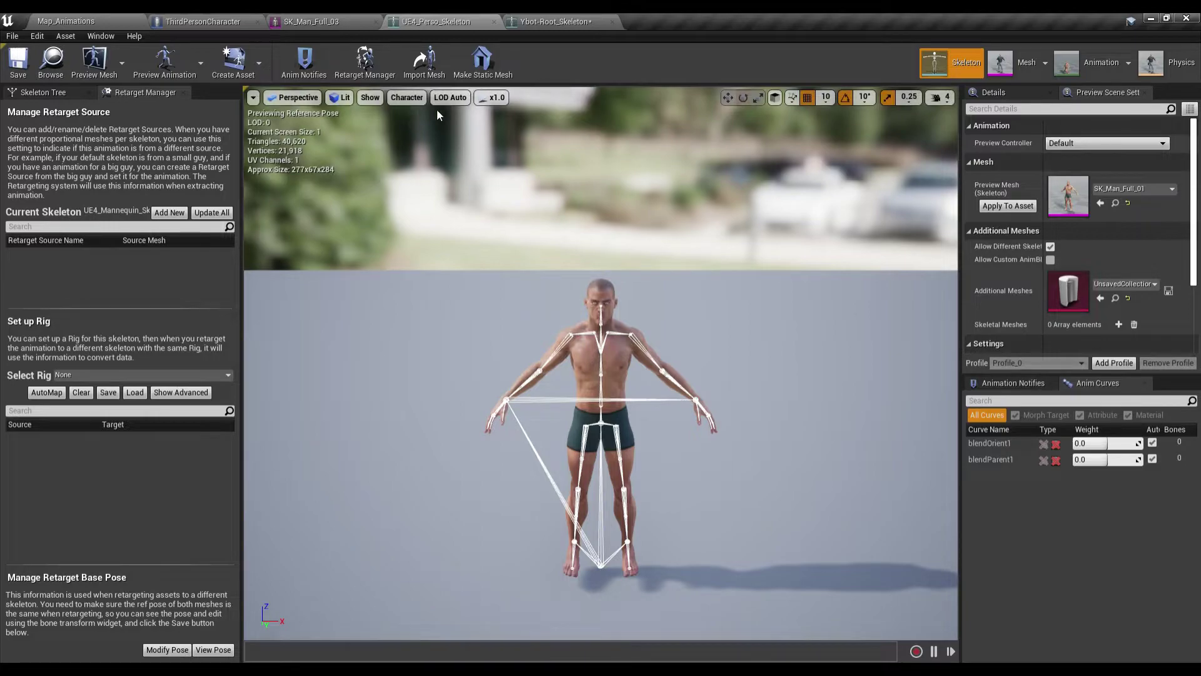
click(536, 25)
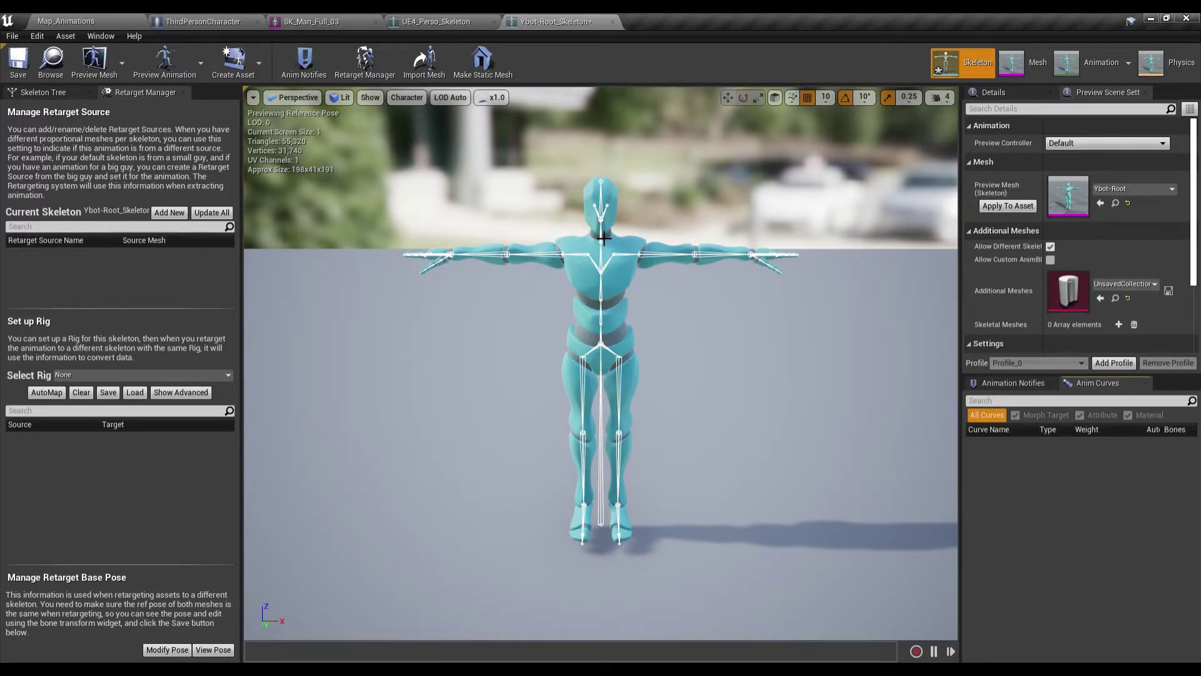
Assign the Humanoid rig to Ybot-Root_Skeleton and save it.
click(464, 28)
click(532, 23)
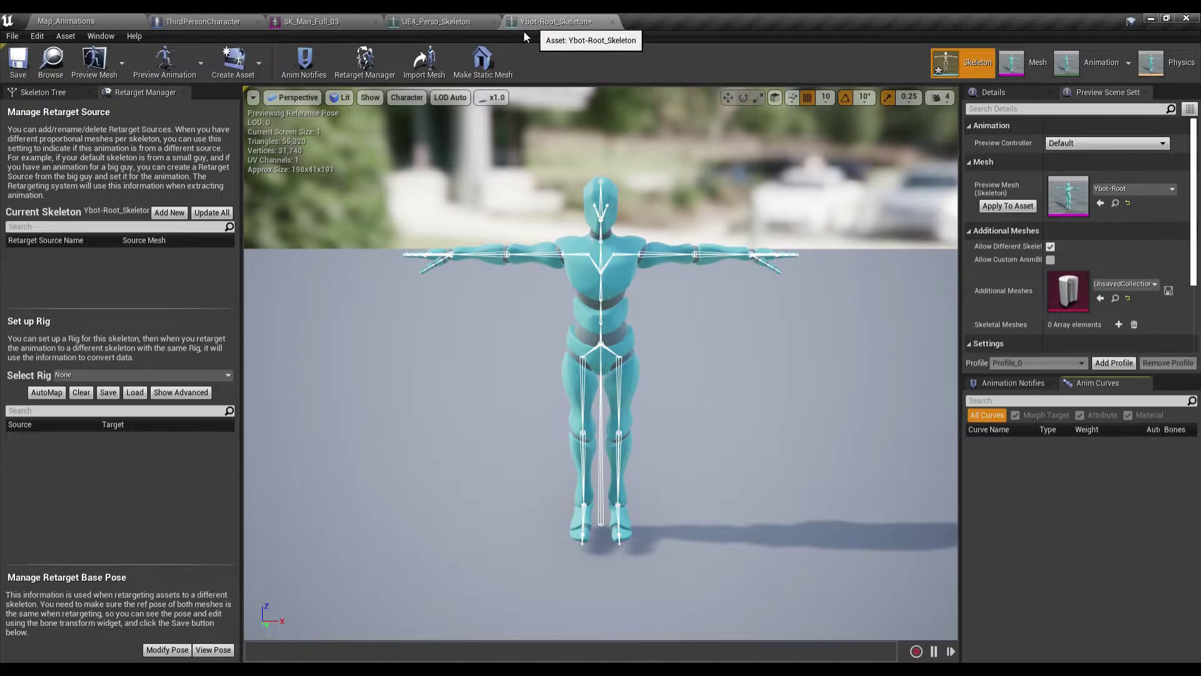
click(111, 375)
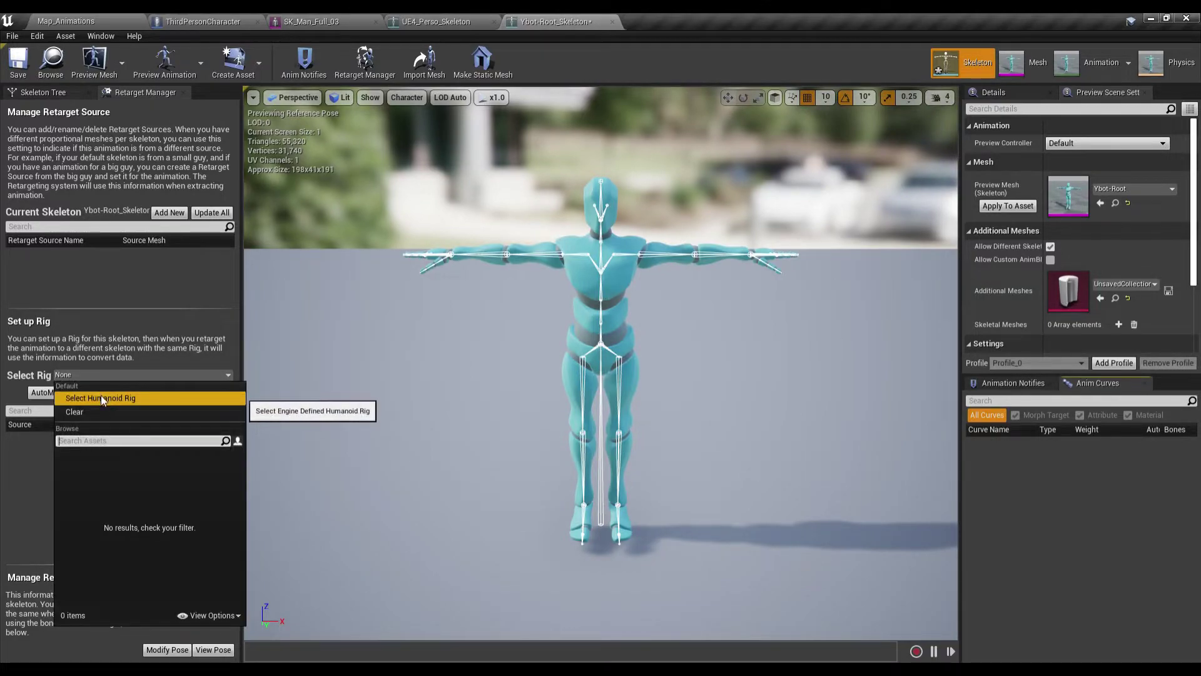
click(100, 396)
click(18, 61)
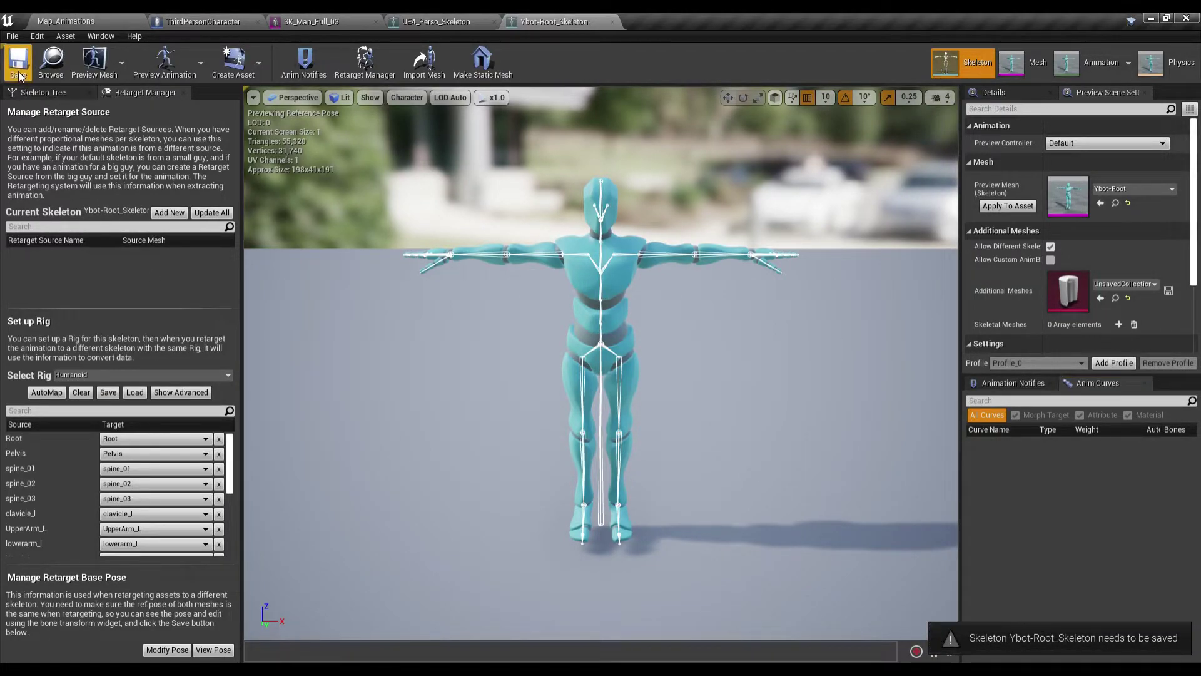
Assign the Humanoid rig to UE4_Perso_Skeleton as well.
click(429, 22)
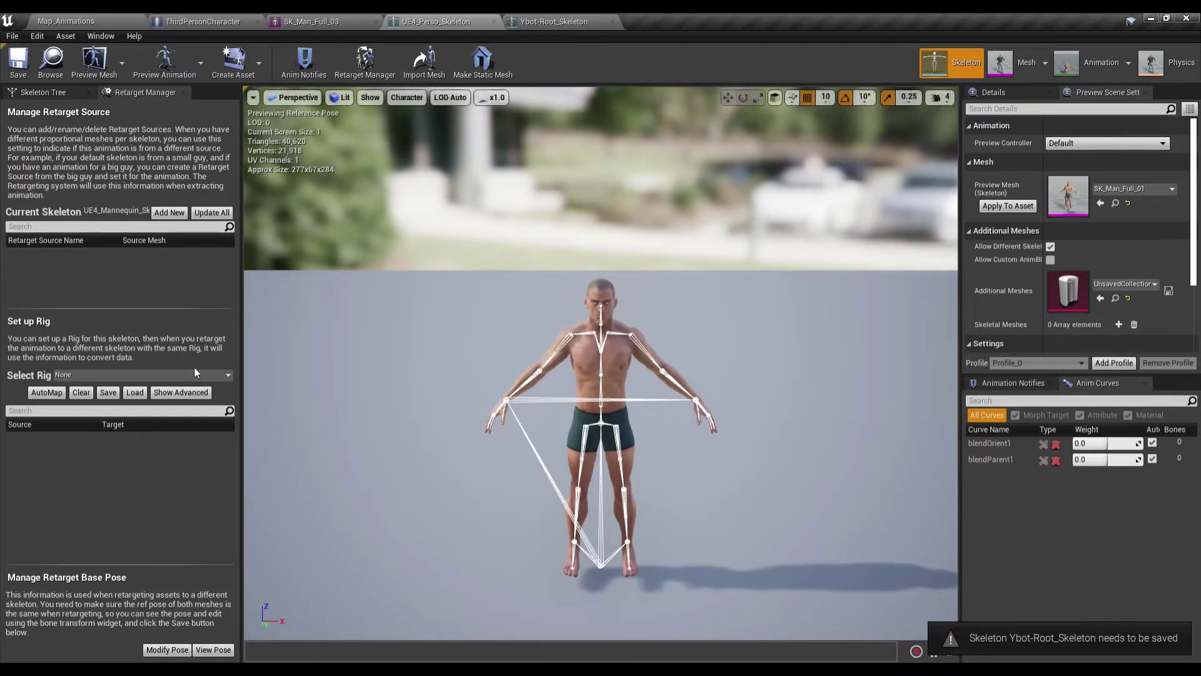
click(159, 376)
click(103, 397)
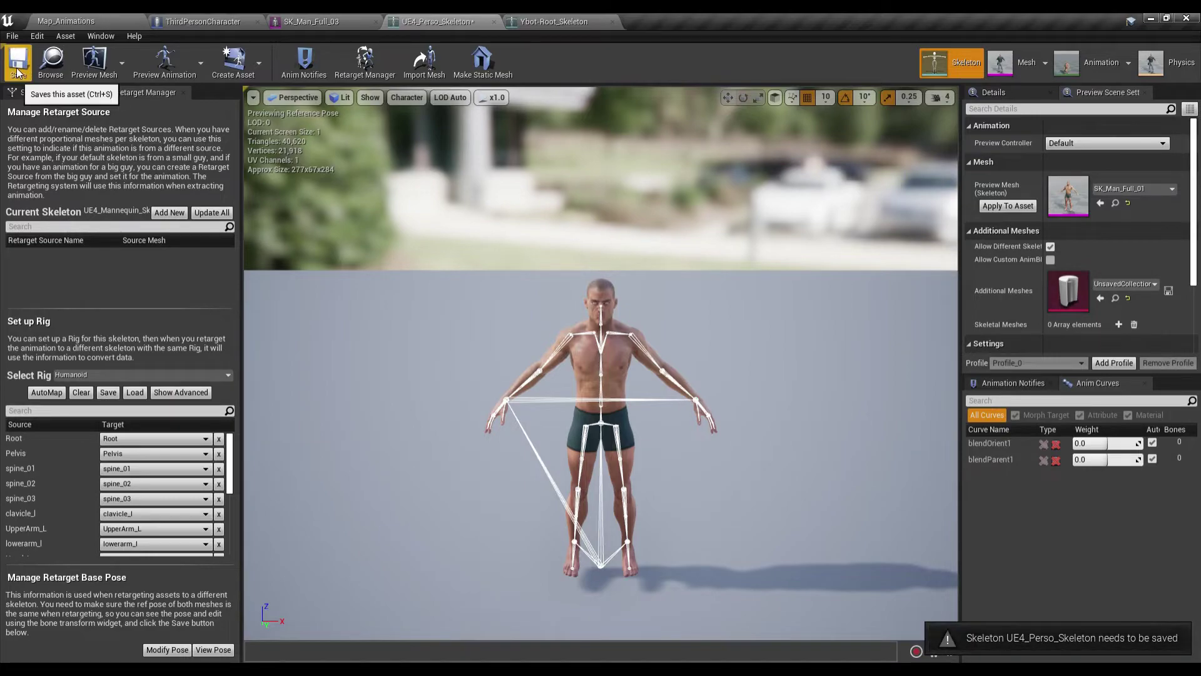
click(594, 25)
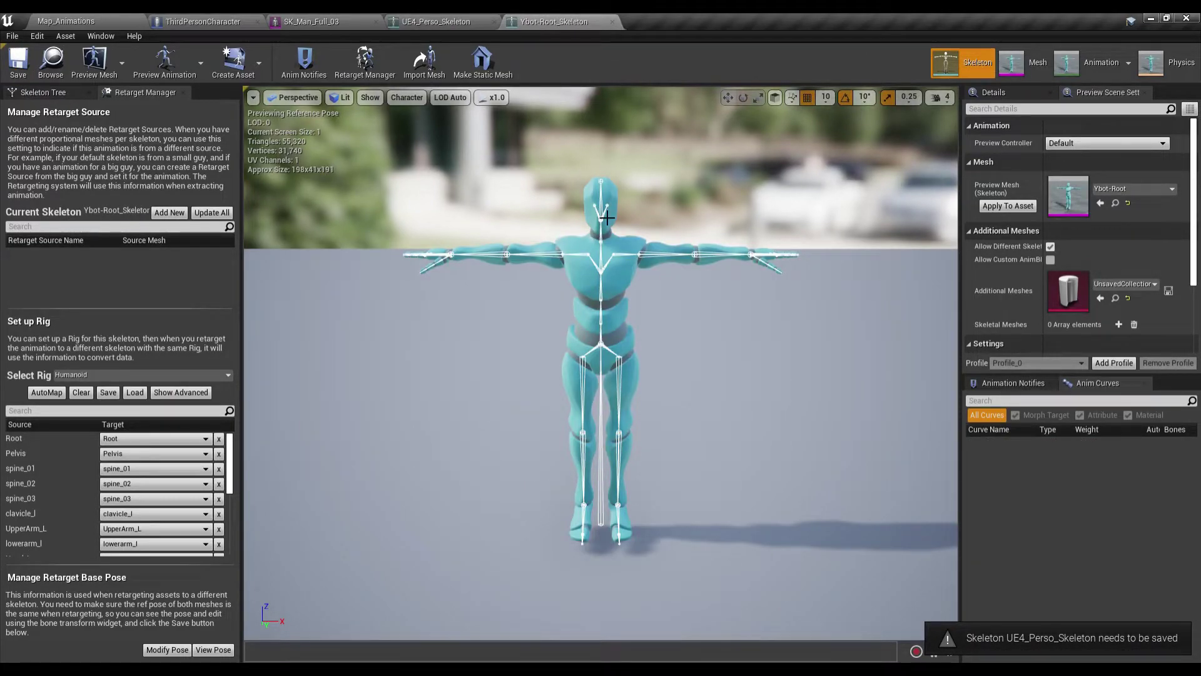
Rotate upperarm_l and upperarm_r up toward horizontal, matching the Ybot's T-pose.
click(449, 23)
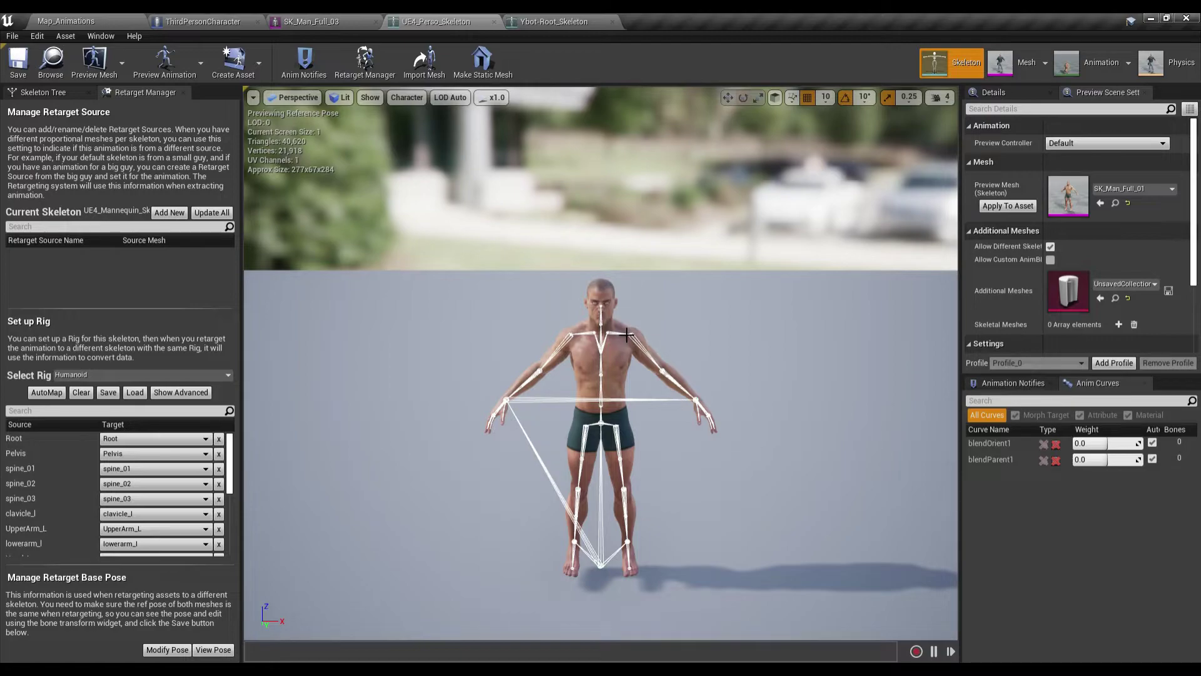
click(551, 22)
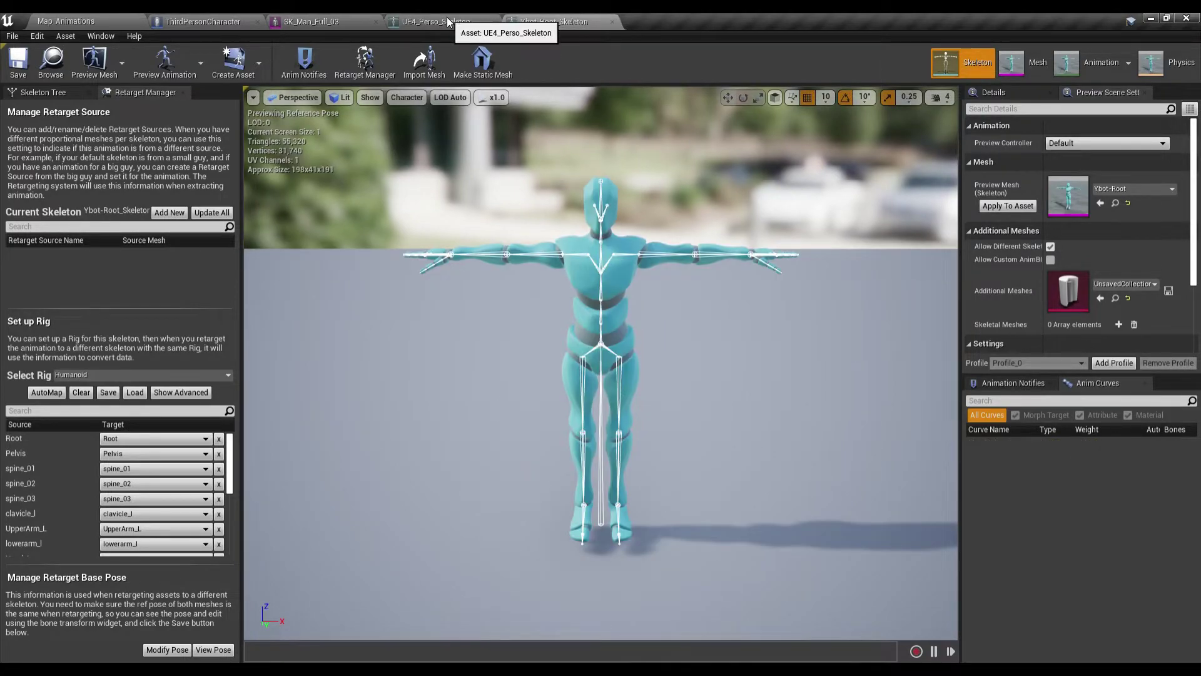
click(448, 23)
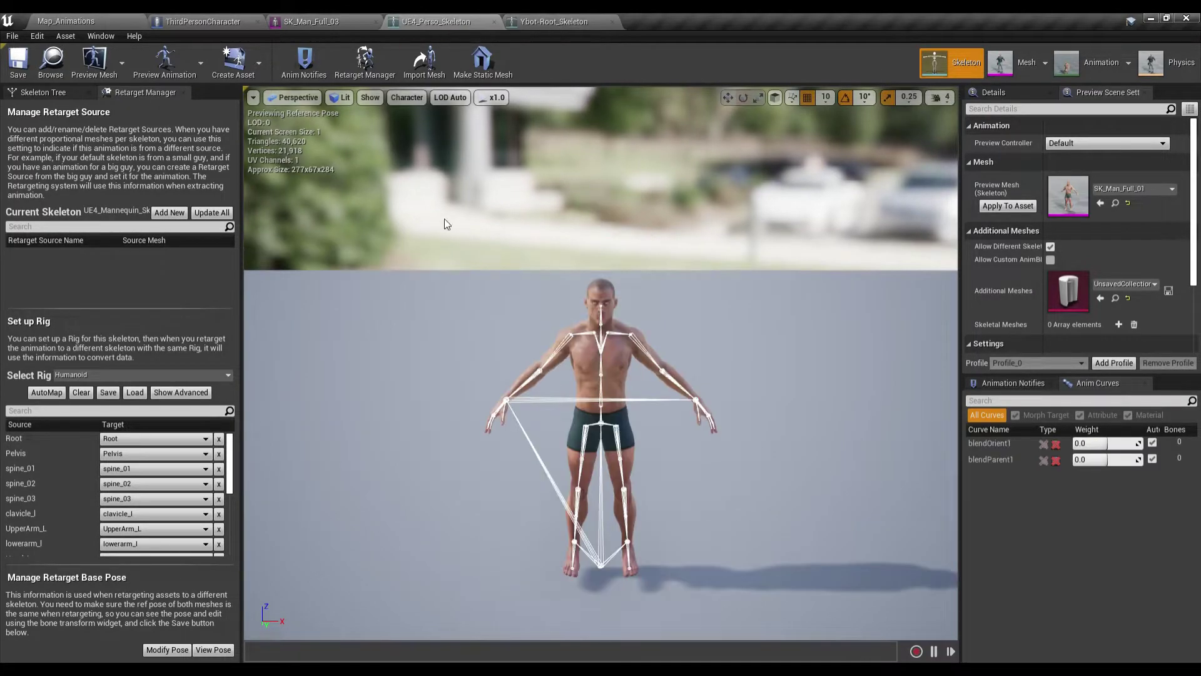
click(636, 329)
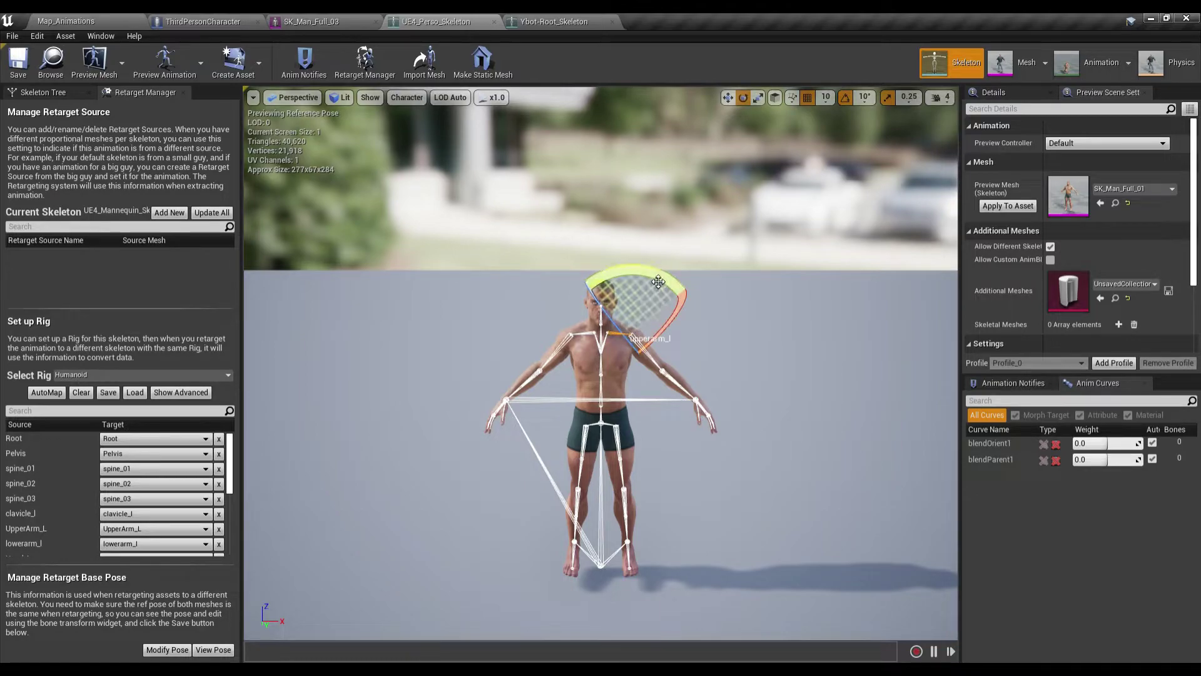
mouse_move(678, 380)
mouse_down()
mouse_move(695, 395)
mouse_move(725, 350)
mouse_up()
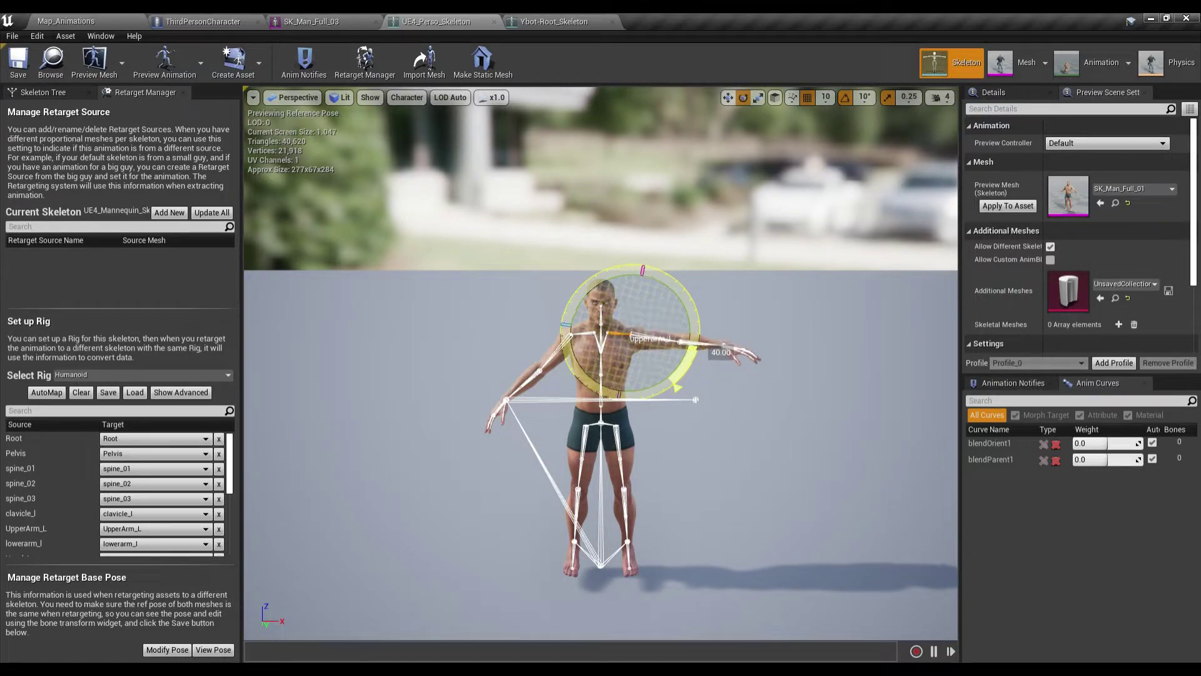
click(566, 338)
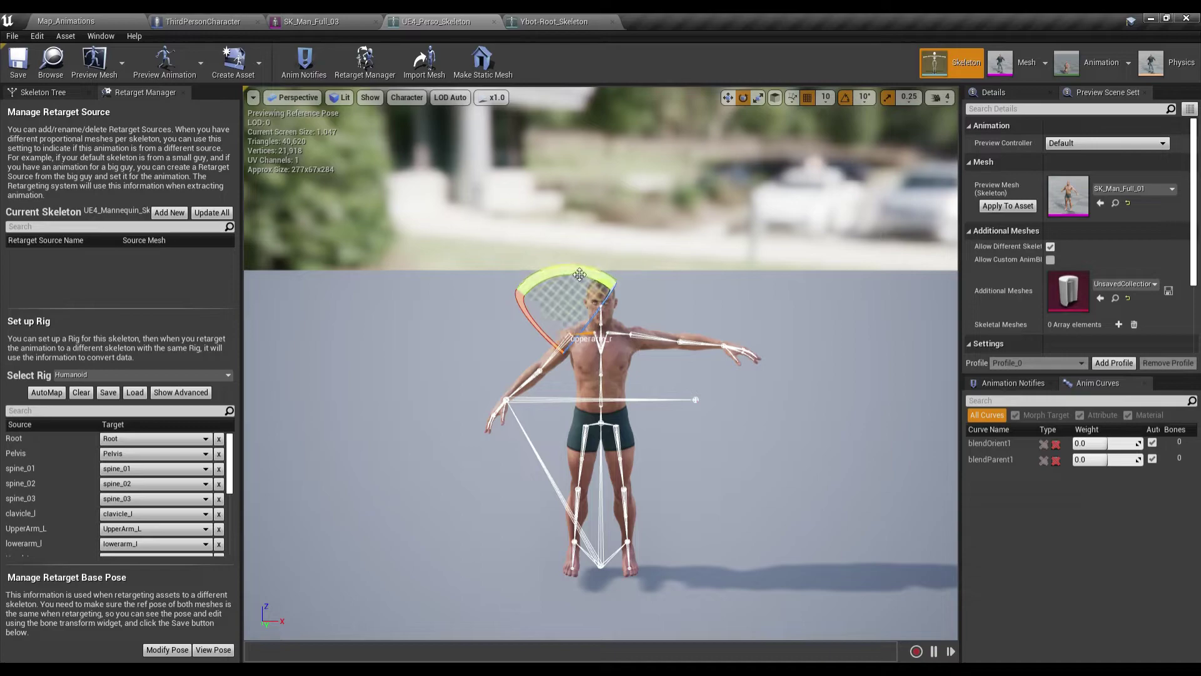
mouse_move(557, 280)
mouse_down()
mouse_move(622, 285)
mouse_move(651, 340)
mouse_move(626, 339)
mouse_up()
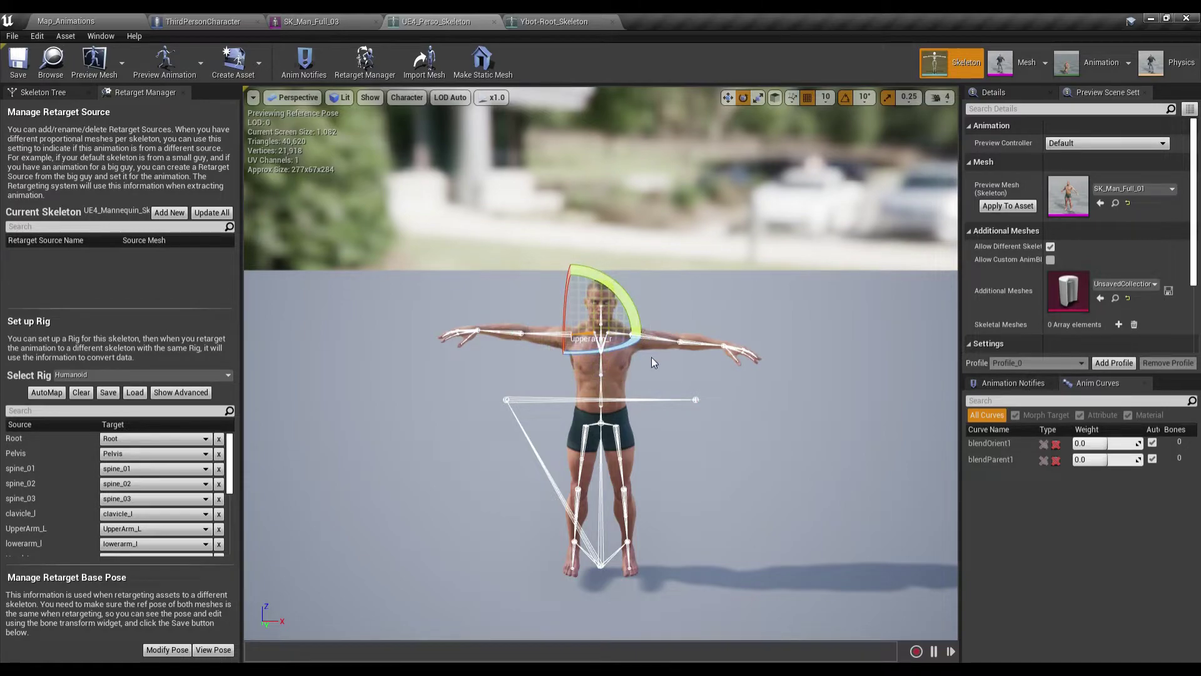
Fine-tune the left upper arm's rotation, rechecking against the Ybot pose.
click(652, 342)
drag(607, 278, 609, 279)
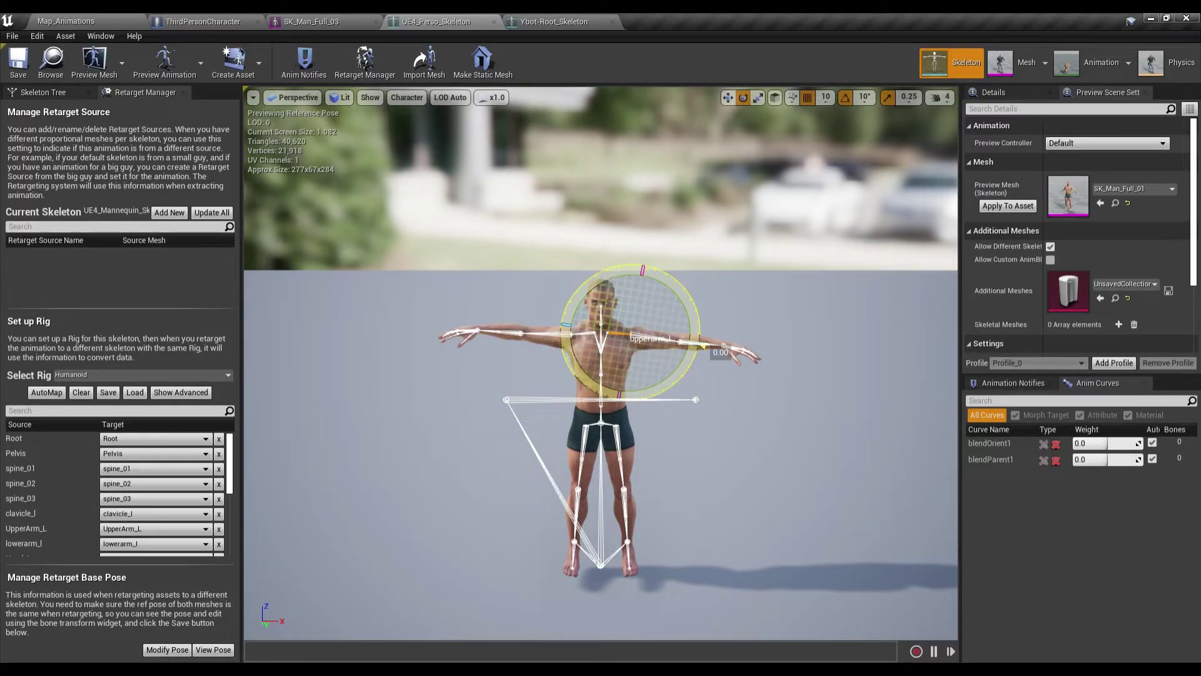
click(553, 23)
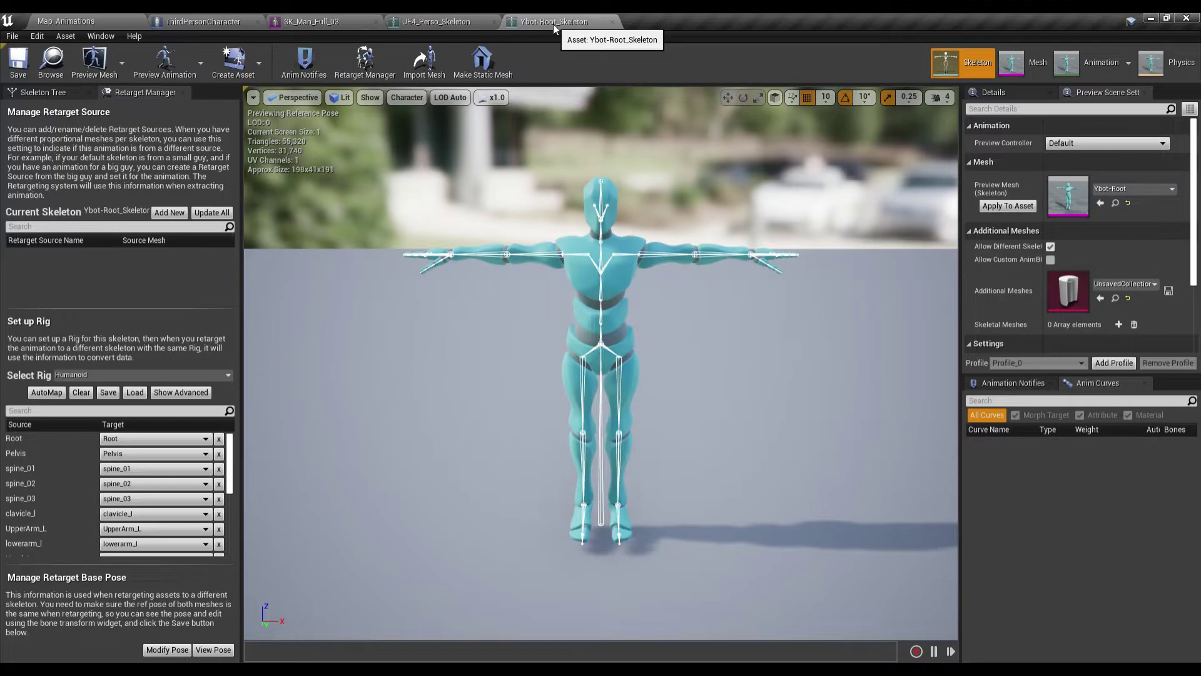
click(481, 23)
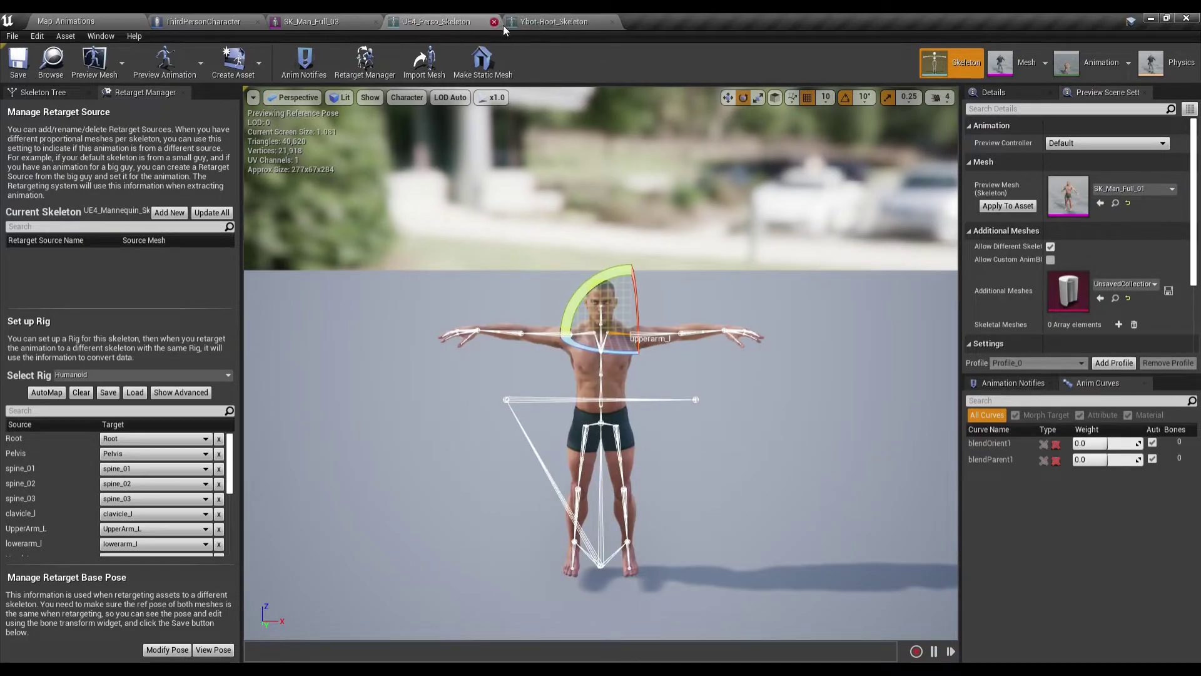
click(543, 23)
click(451, 24)
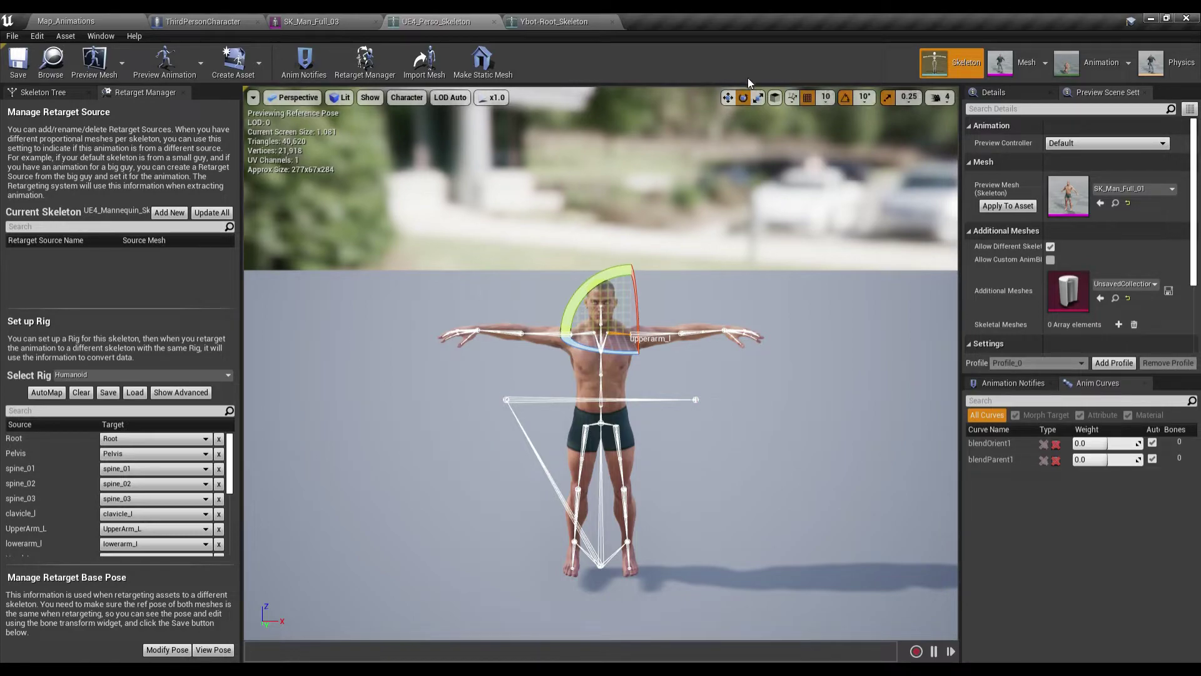
click(727, 97)
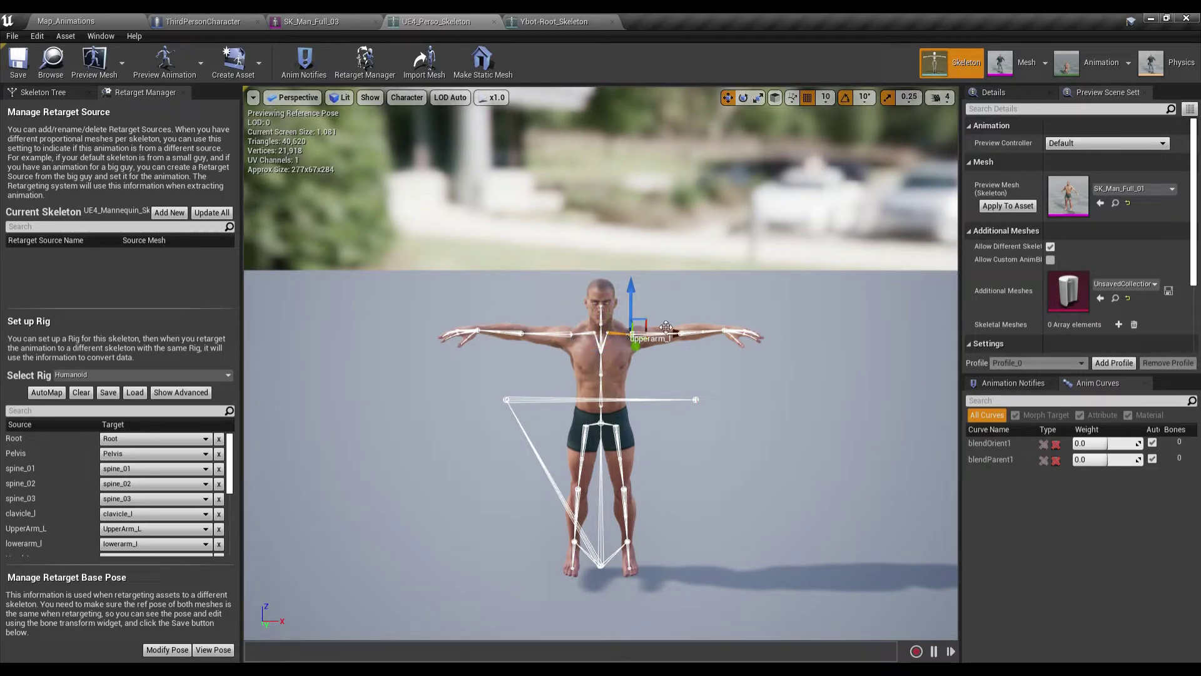
Set the UE4_Perso skeleton's retarget base pose with Modify Pose > Use CurrentPose.
click(165, 651)
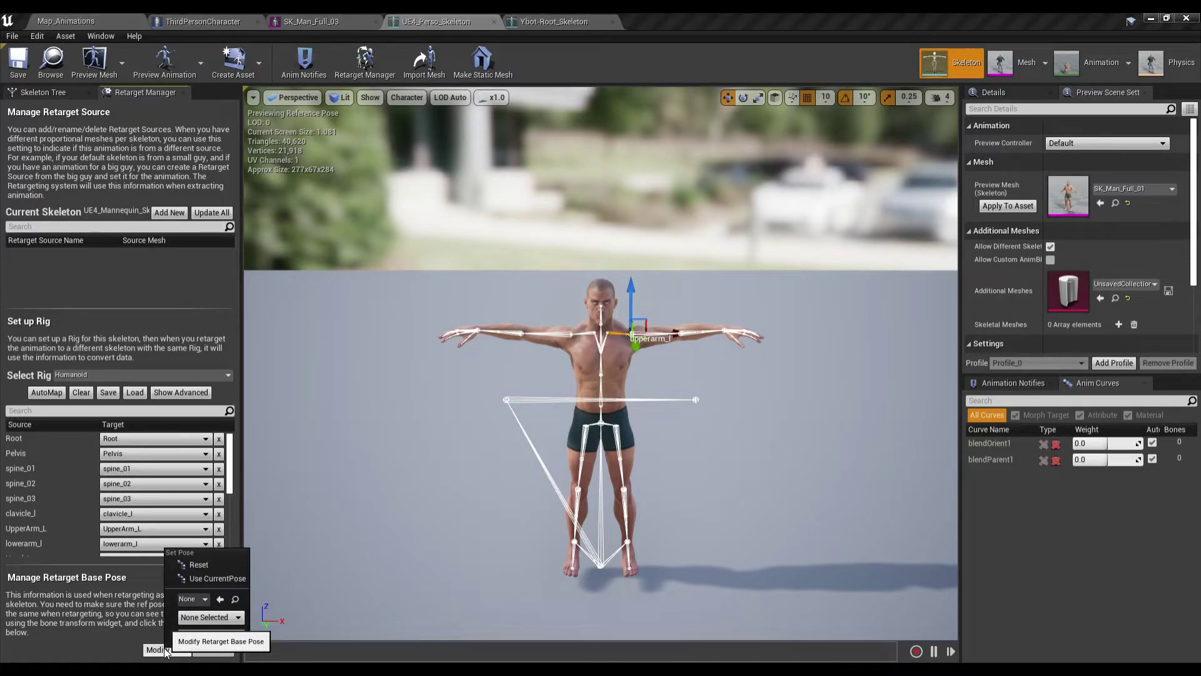
click(217, 579)
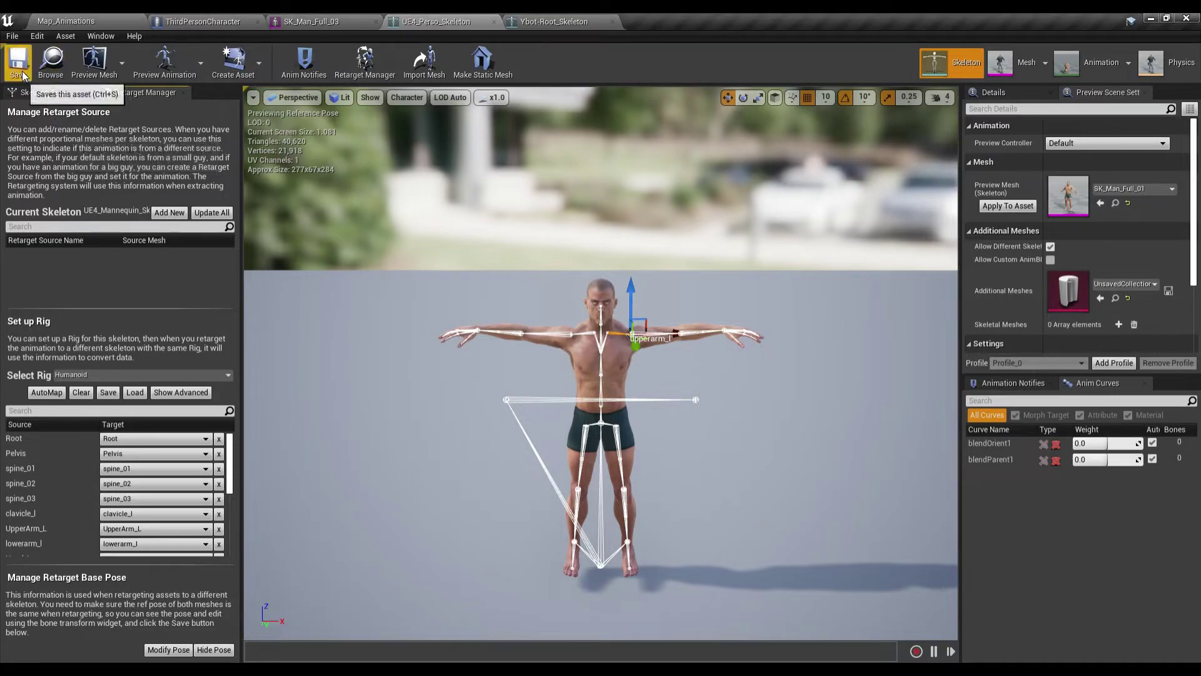
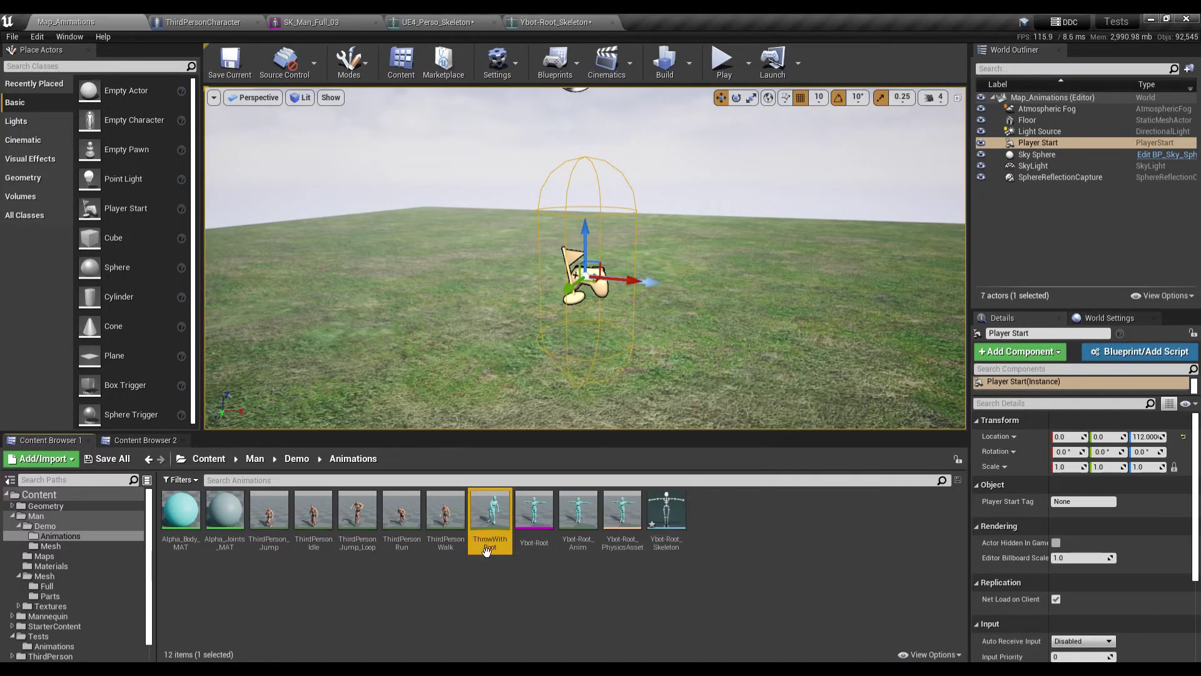
Duplicate the ThrowWithRoot animation and retarget the copy to UE4_Perso_Skeleton.
mouse_move(487, 550)
right_click(499, 545)
mouse_move(549, 178)
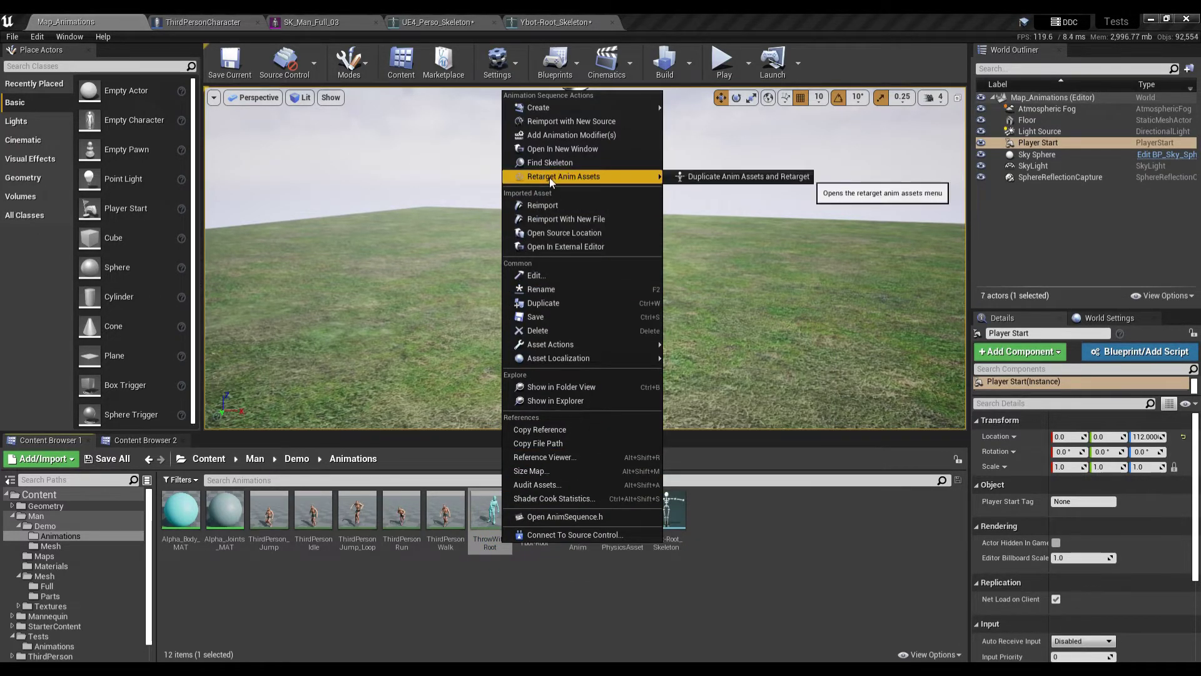
click(691, 178)
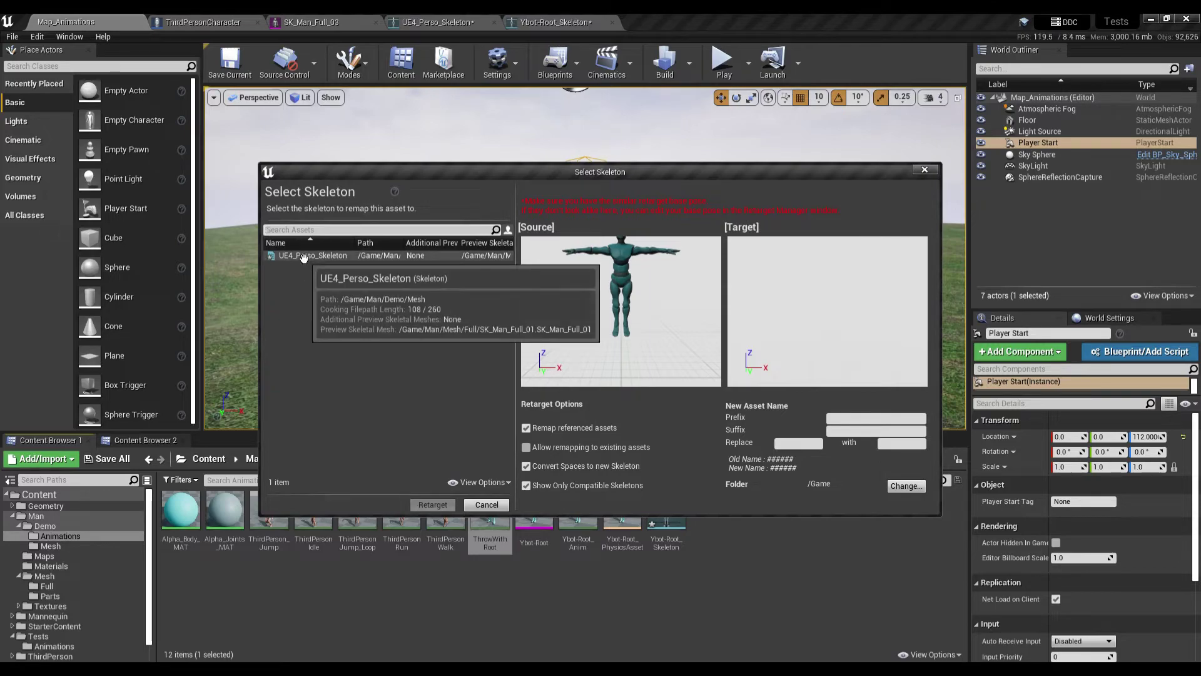
click(306, 255)
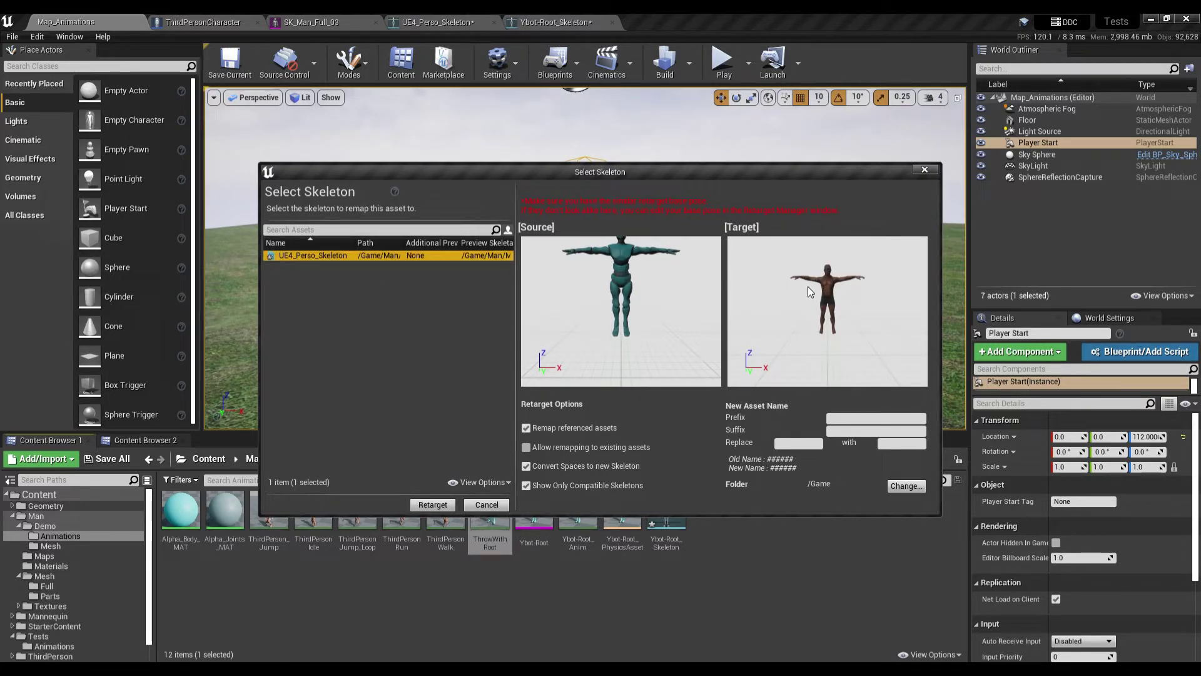
click(432, 504)
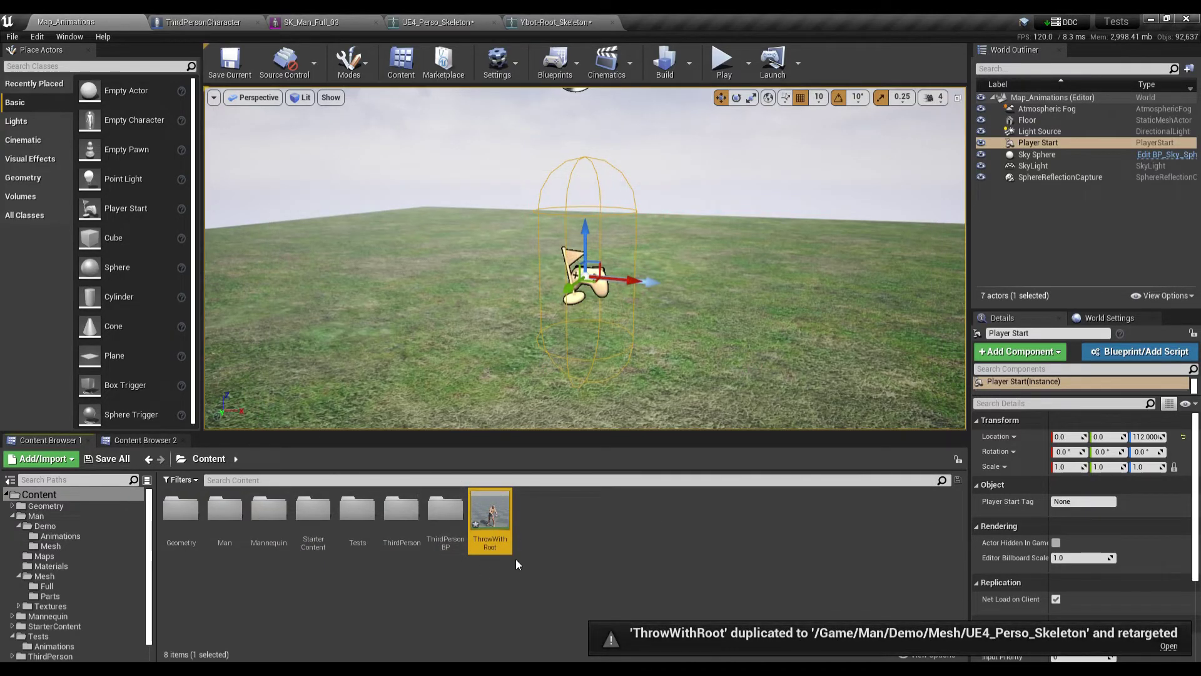
Preview the retargeted ThrowWithRoot copy playing on the character in the Animation editor.
double_click(491, 536)
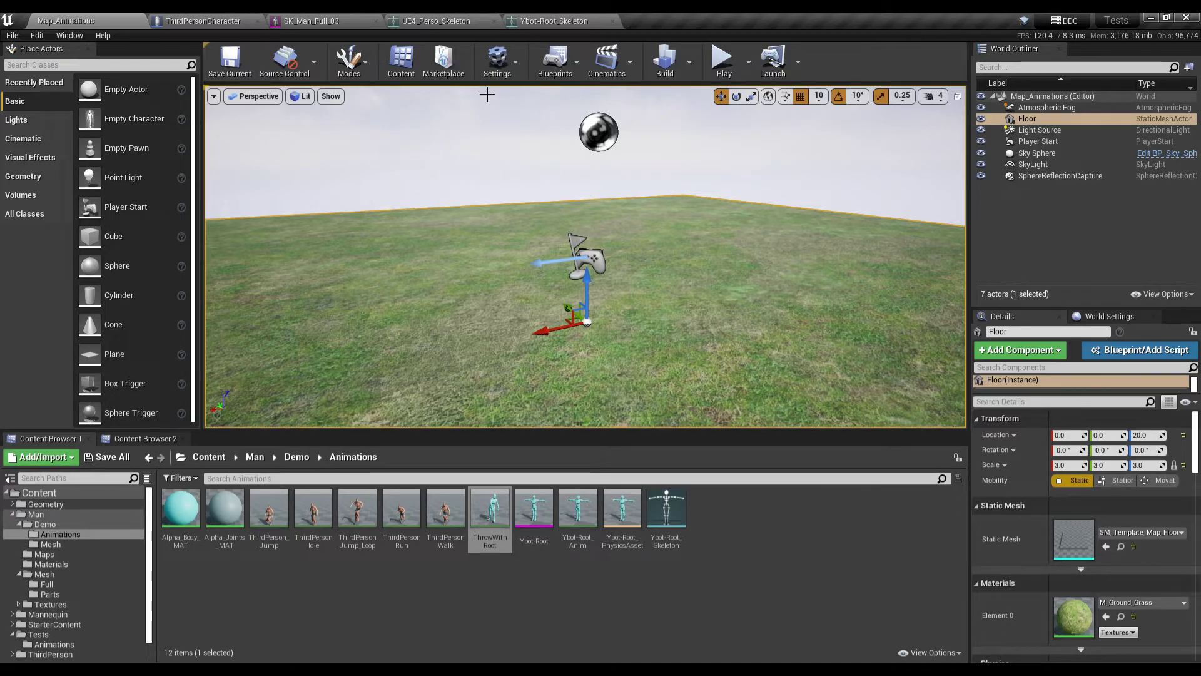
click(494, 69)
Add a Grenade action mapping bound to the G key under Engine > Input.
click(507, 115)
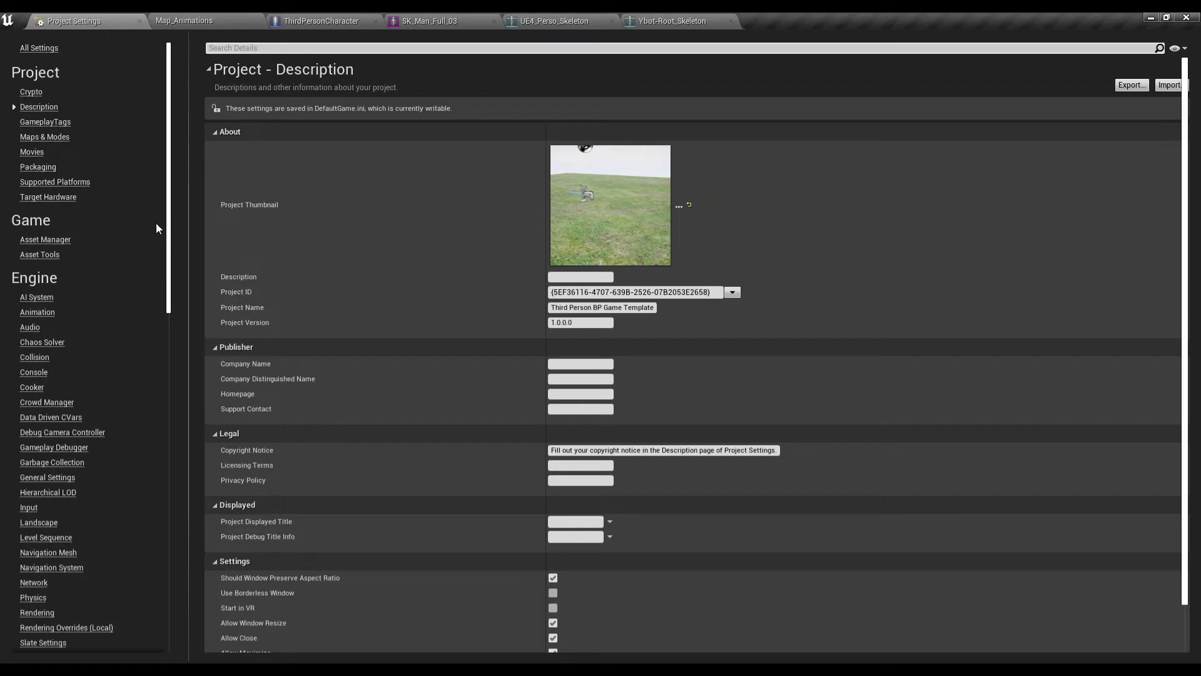
click(28, 509)
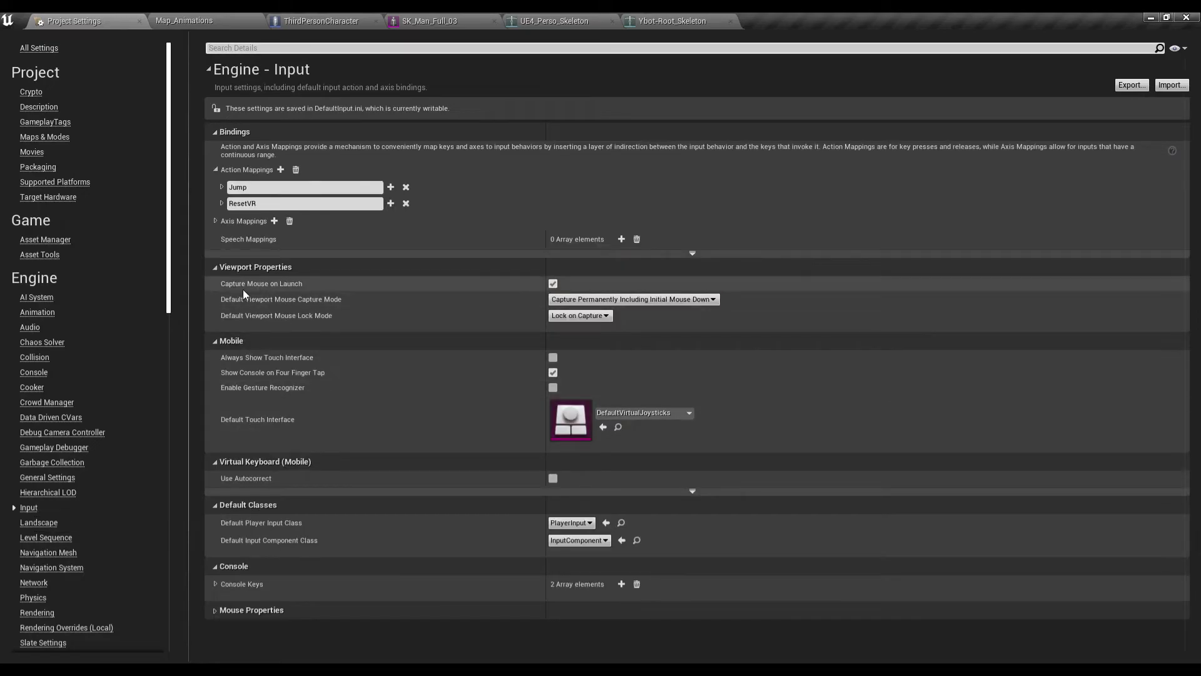
click(281, 170)
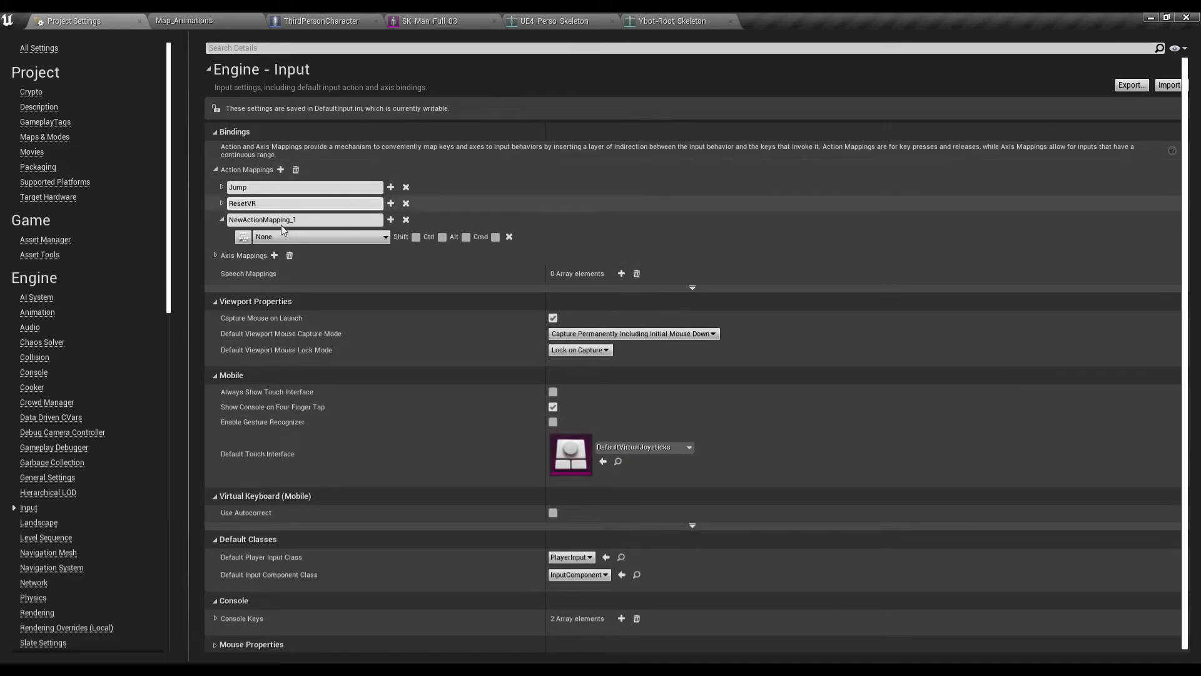
double_click(305, 219)
text(Grenade)
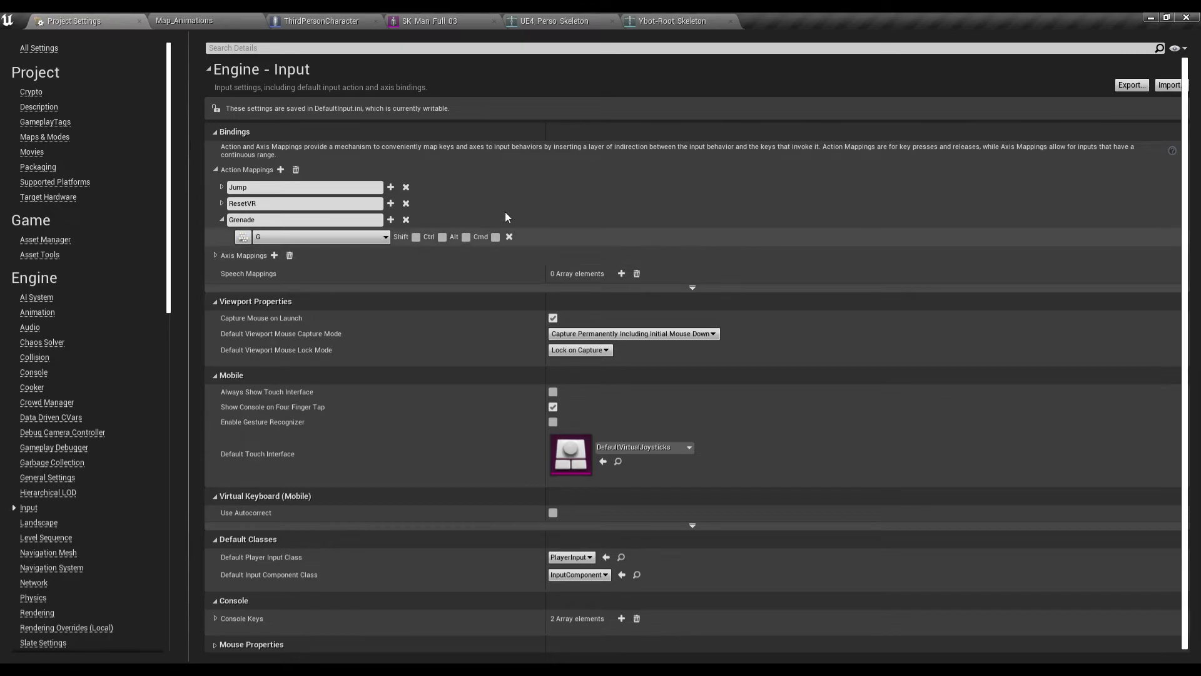
click(139, 22)
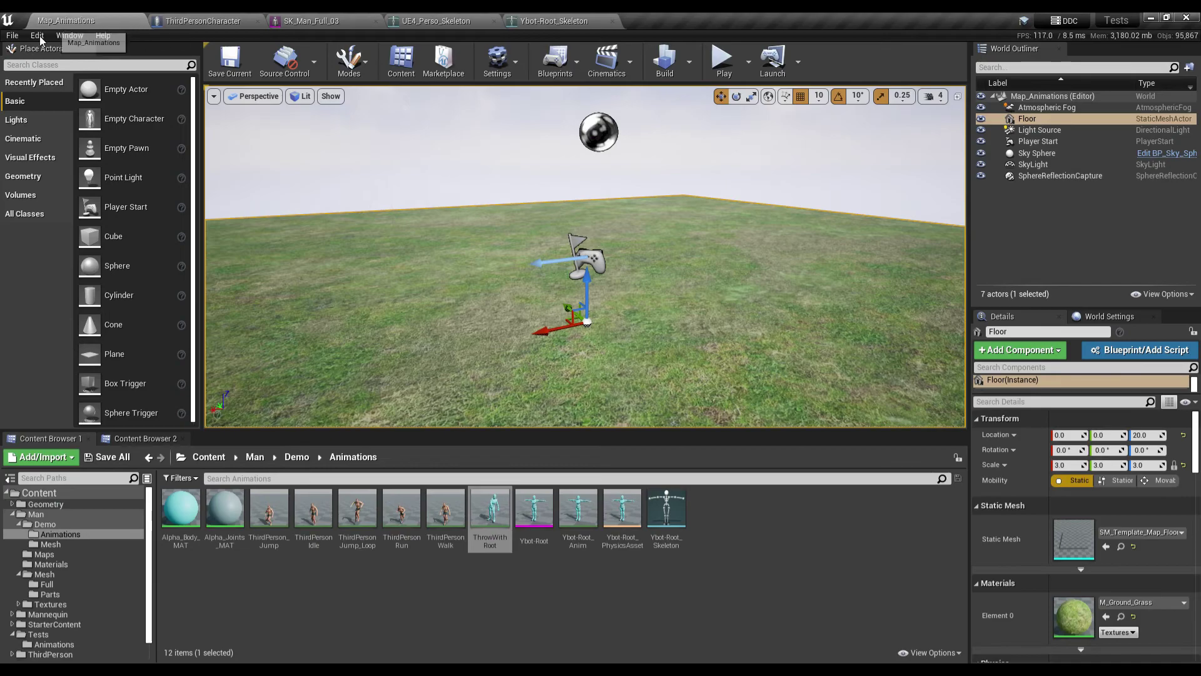
Delete the old Grenade, Play Animation and Mesh nodes from the ThirdPersonCharacter event graph.
click(209, 20)
right_drag(348, 316, 328, 306)
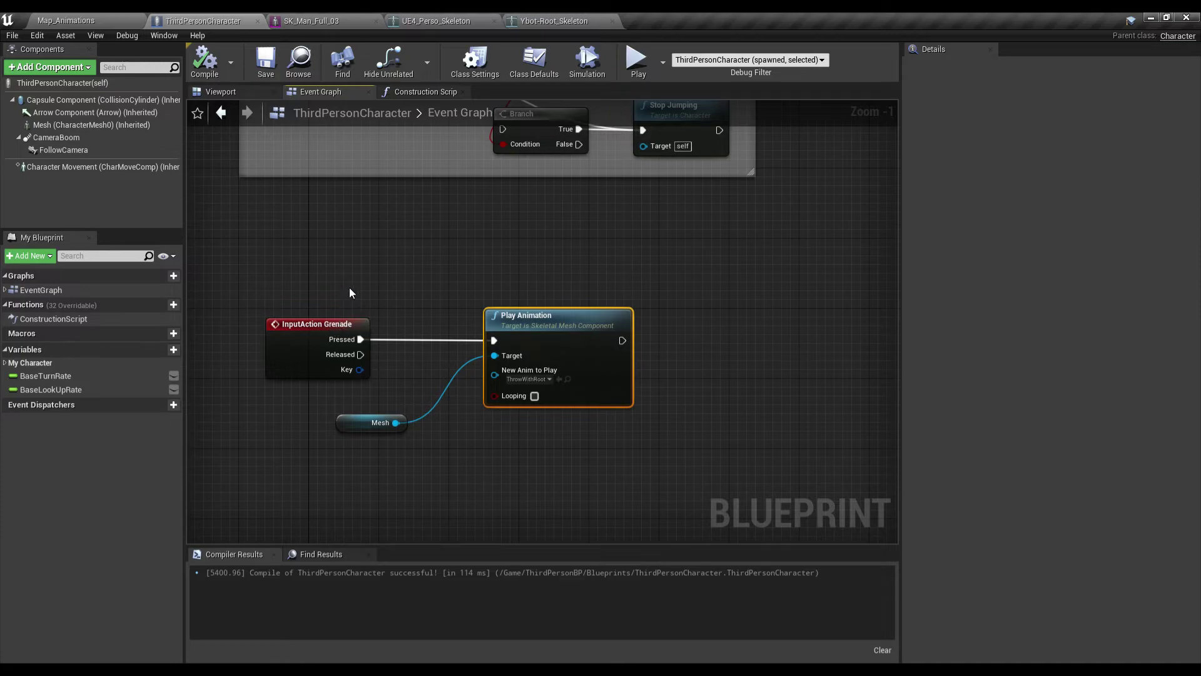
drag(349, 292, 636, 442)
key(Delete)
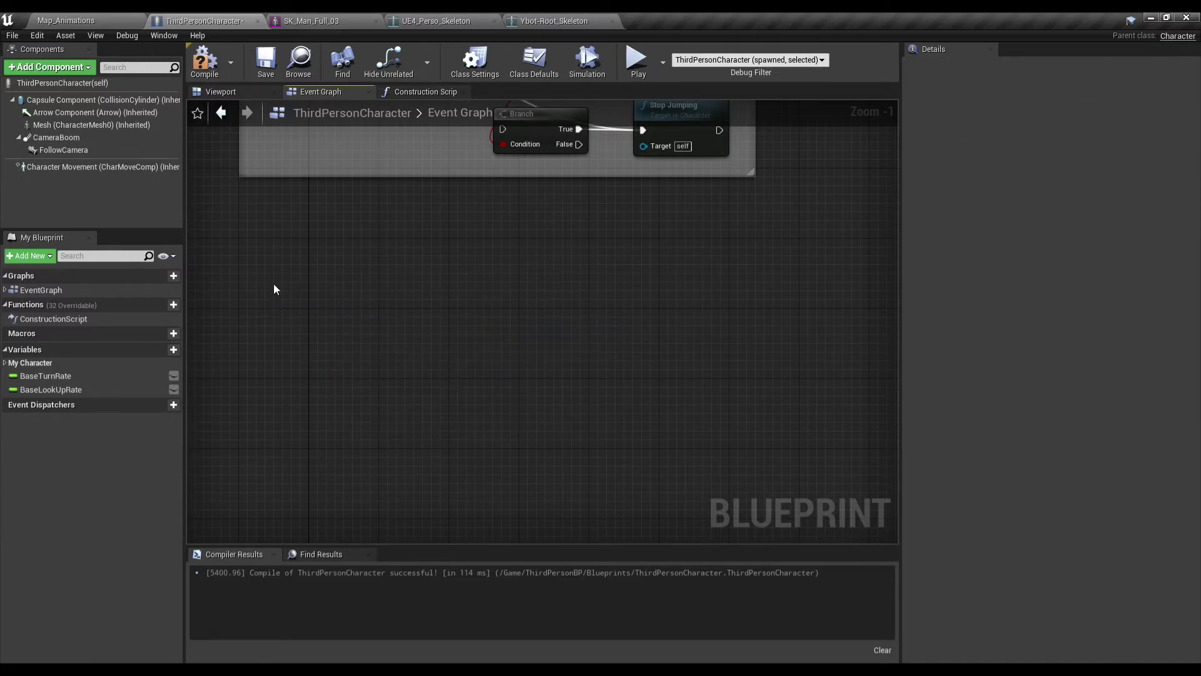
Add an InputAction Grenade event node to the event graph.
right_click(274, 289)
text(gr)
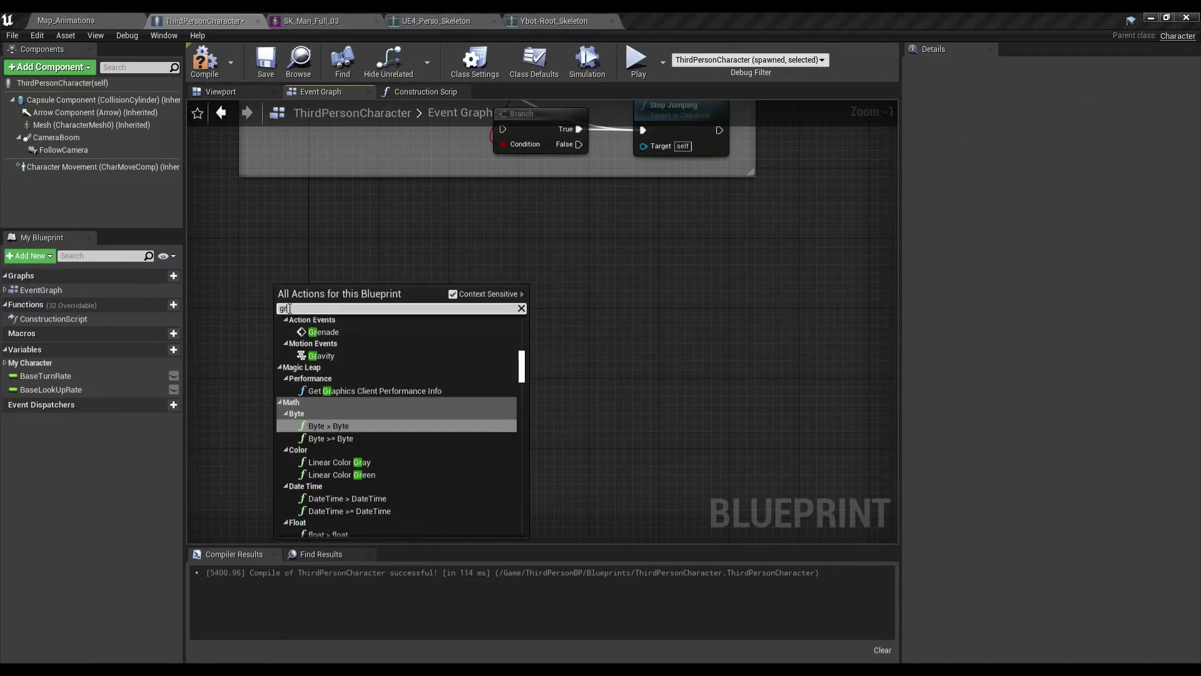
text(enade)
click(321, 345)
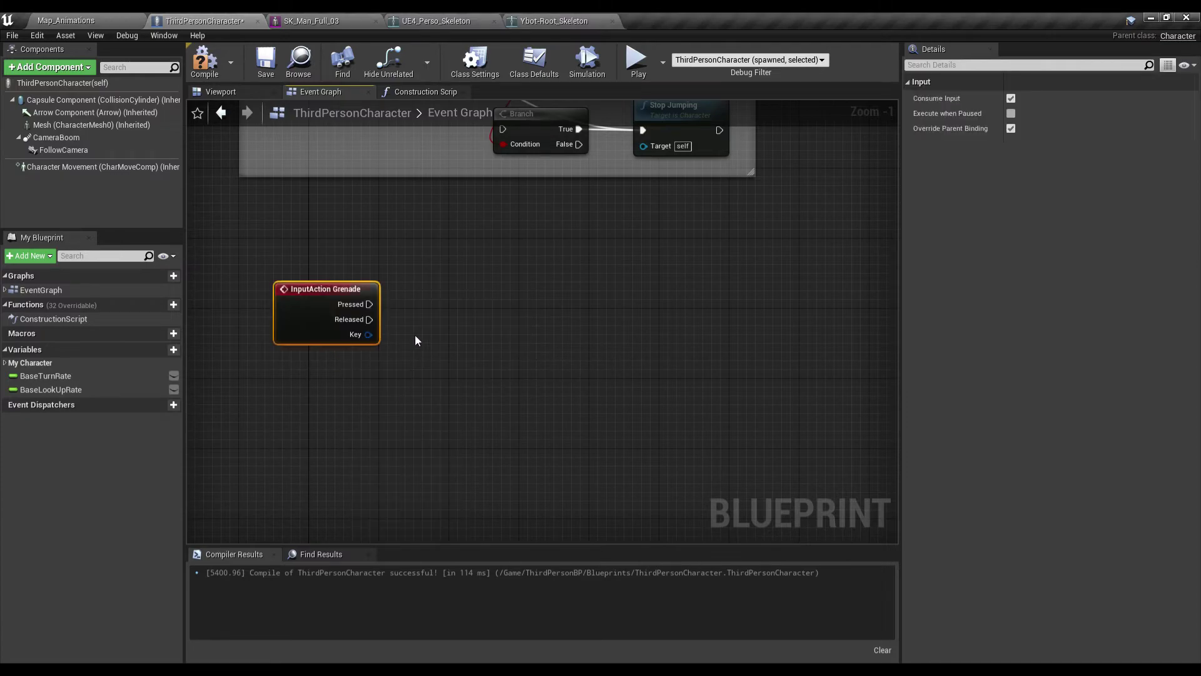
right_drag(415, 335, 400, 389)
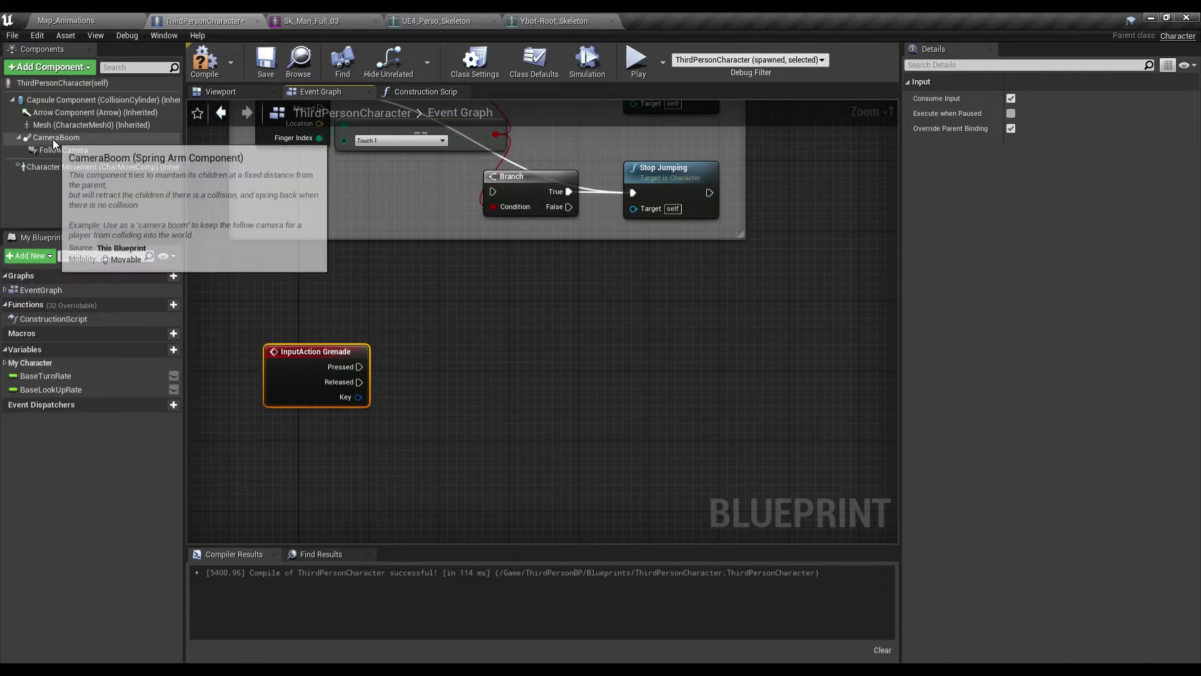
Add a Play Animation node on the Mesh and wire Grenade Pressed into it.
mouse_move(63, 126)
mouse_down()
mouse_move(327, 451)
mouse_move(444, 421)
mouse_up()
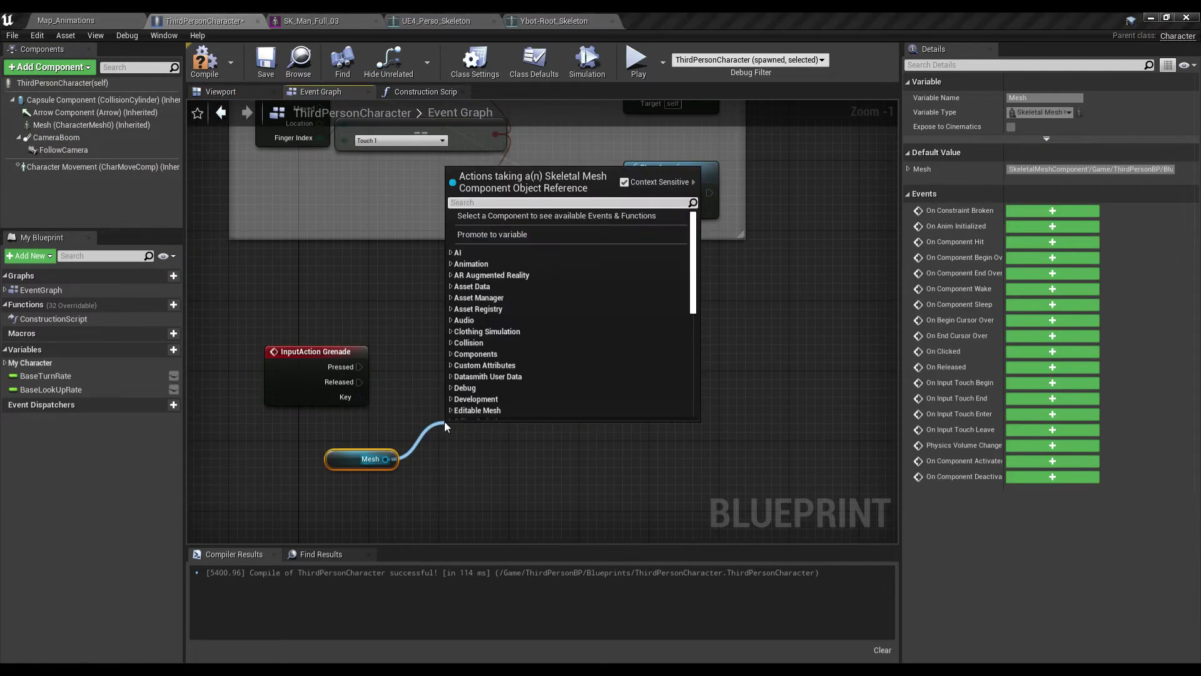
text(play)
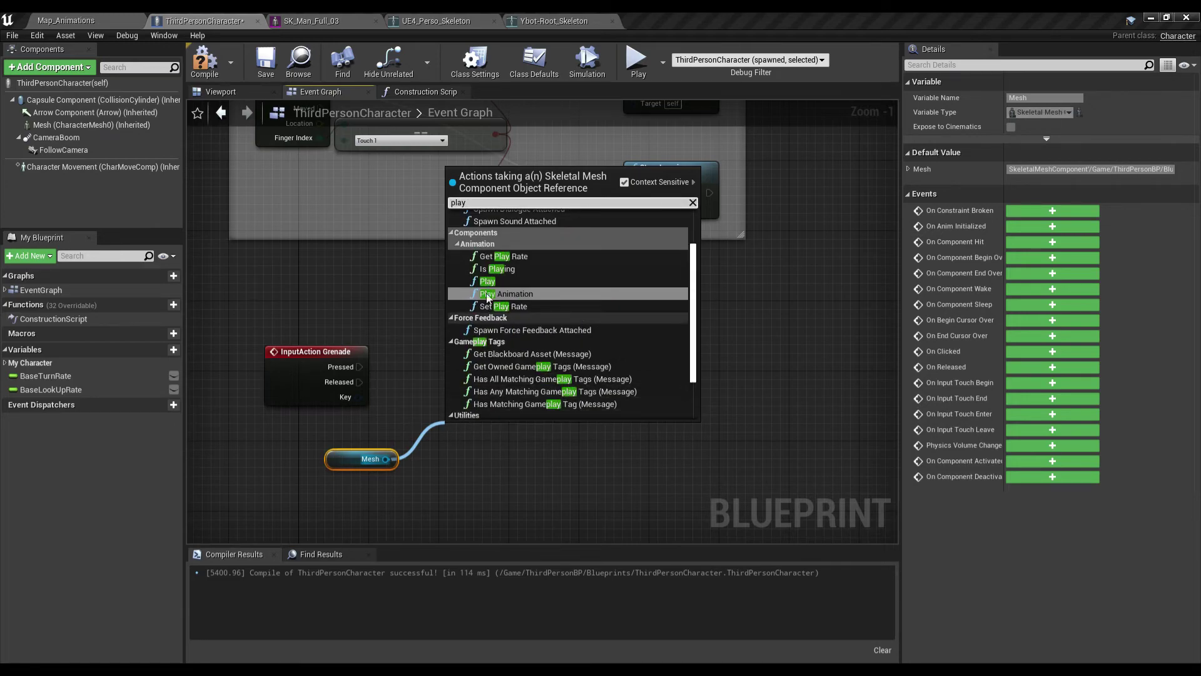
scroll(518, 283, down, 2)
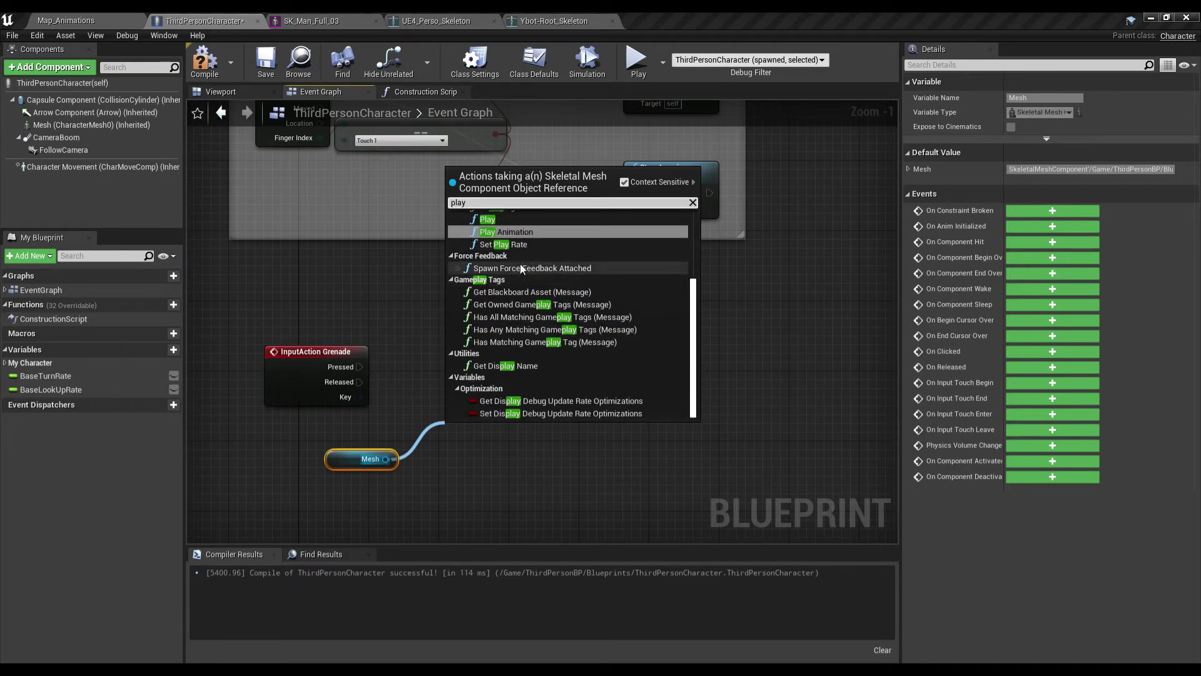
click(515, 226)
drag(558, 426, 576, 338)
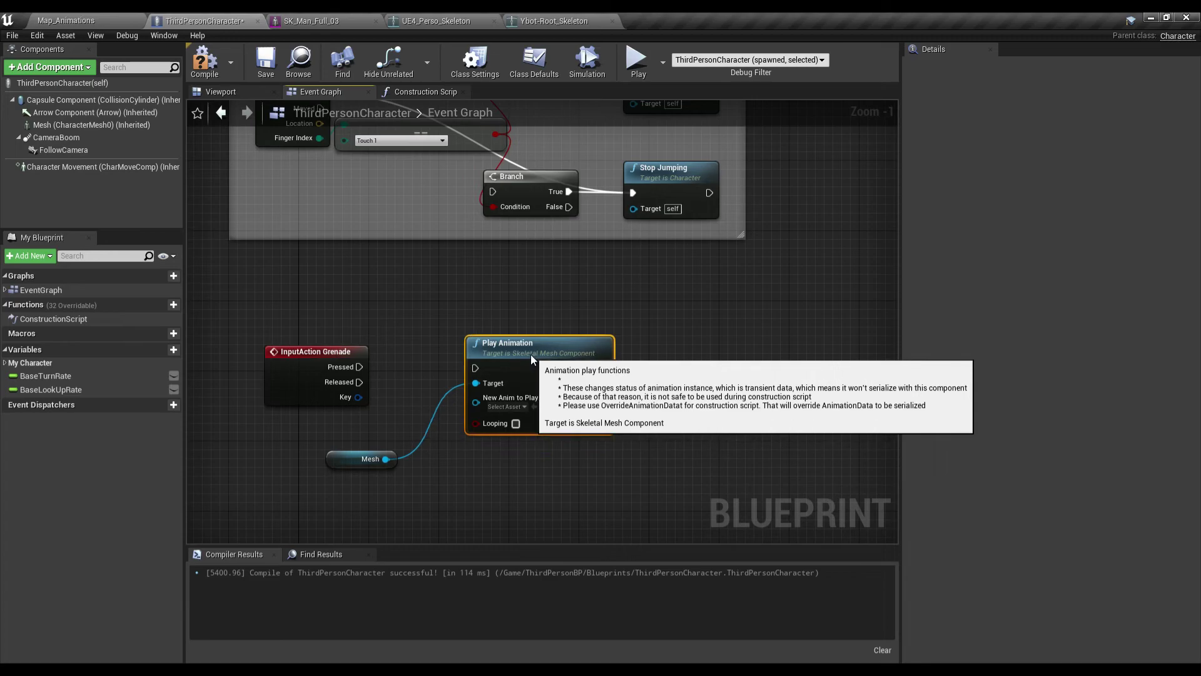
drag(359, 367, 475, 367)
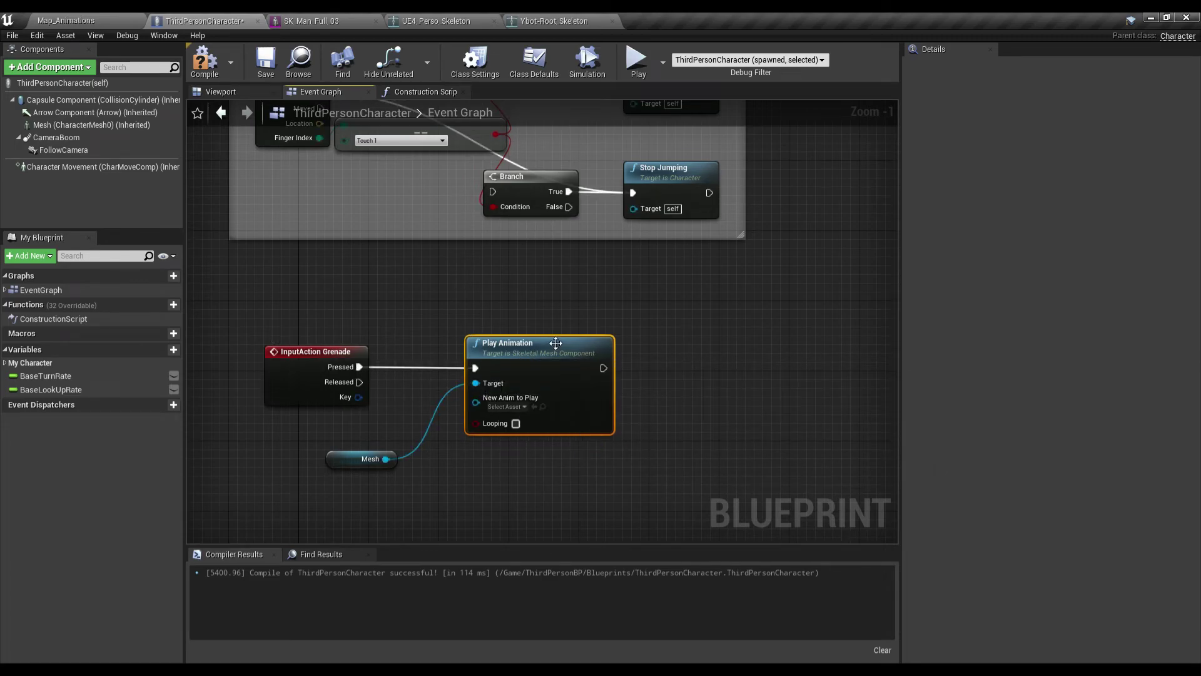
Set New Anim to ThrowWithRoot, compile and save the blueprint, and return to Map_Animations.
click(507, 407)
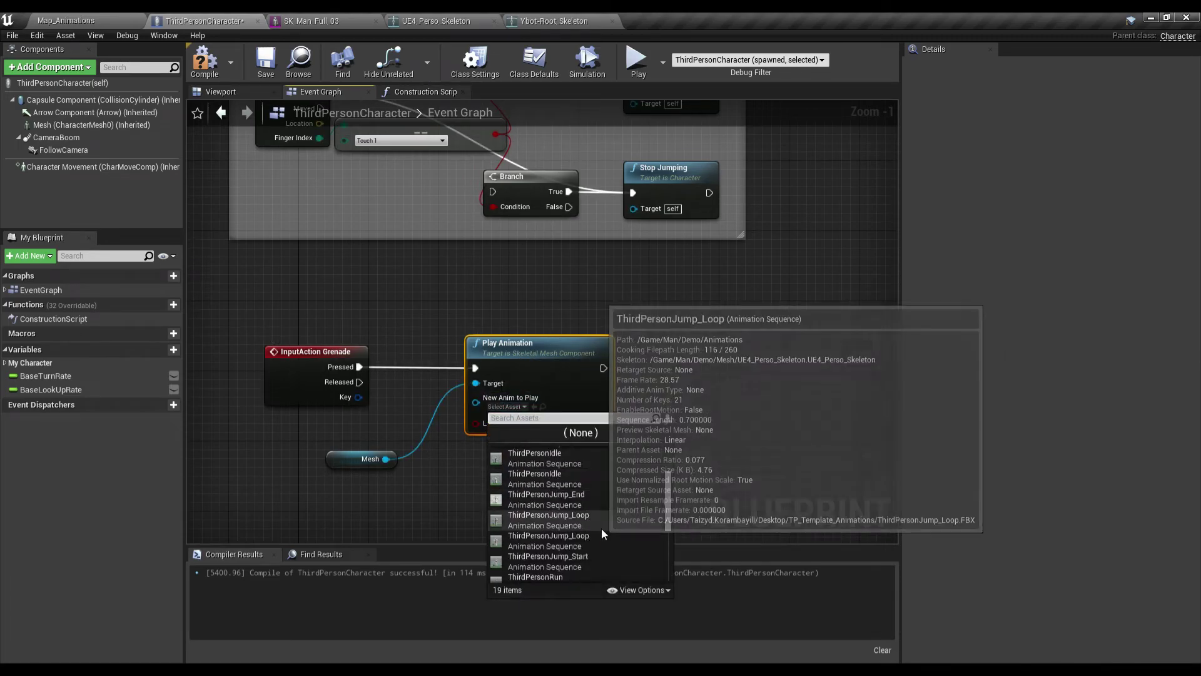
scroll(603, 520, down, 5)
scroll(603, 520, down, 4)
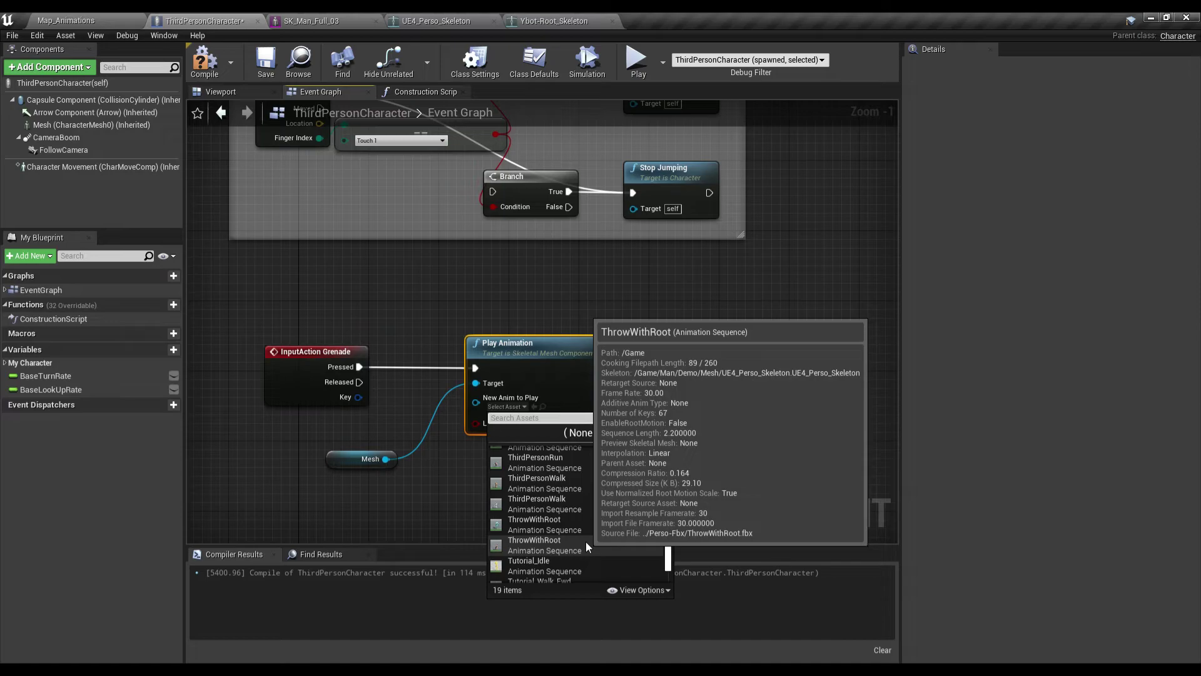
click(586, 544)
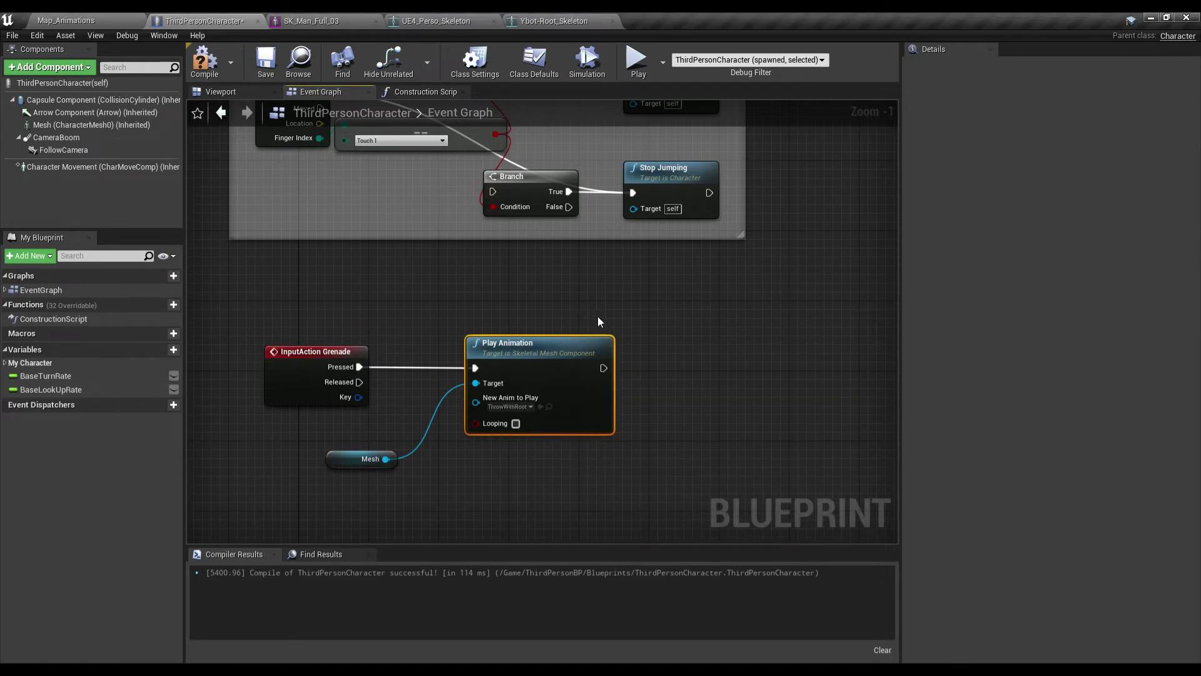
click(205, 62)
click(269, 63)
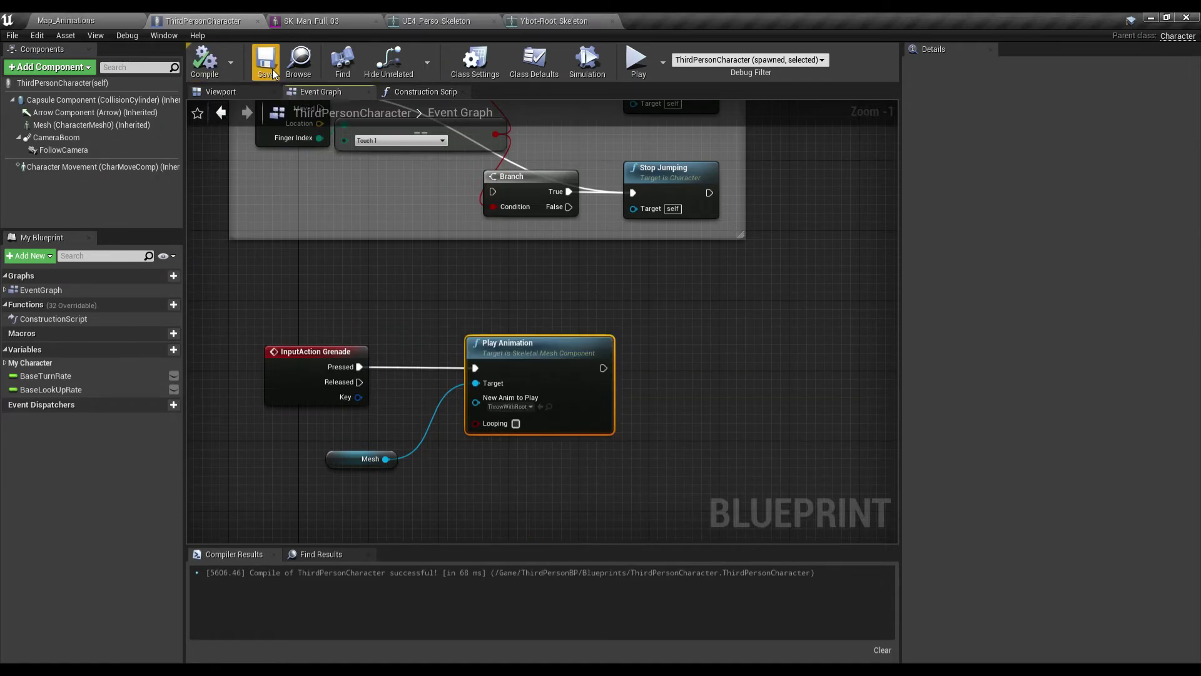
click(95, 25)
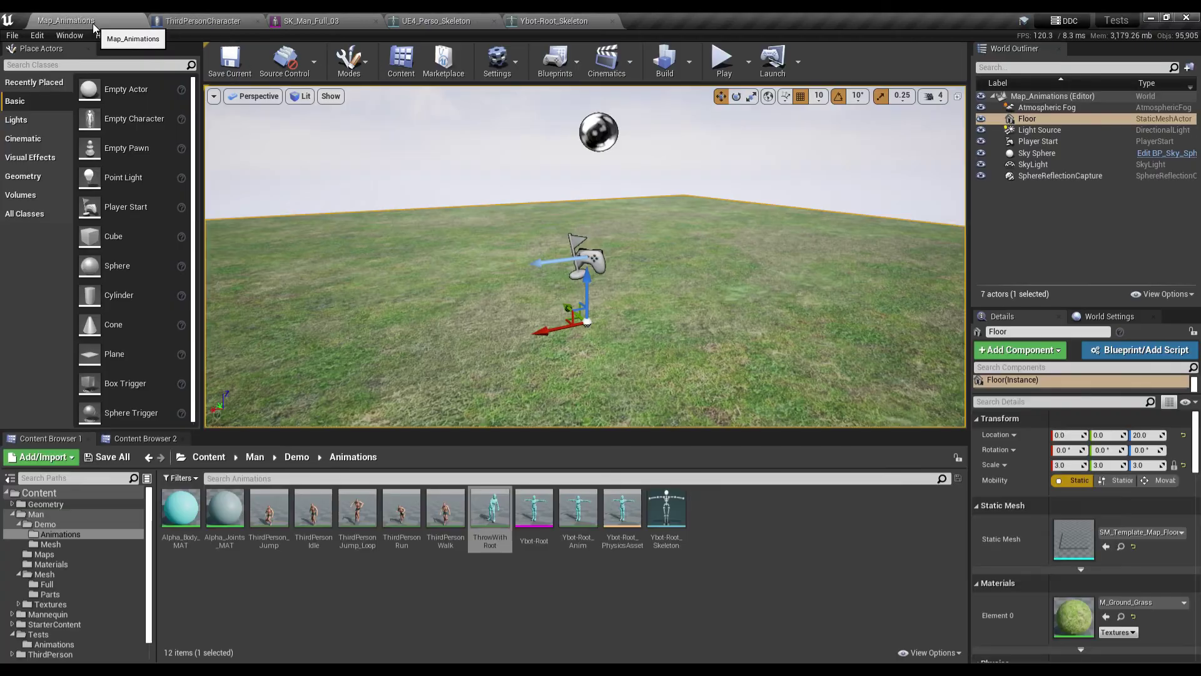
click(720, 58)
click(640, 248)
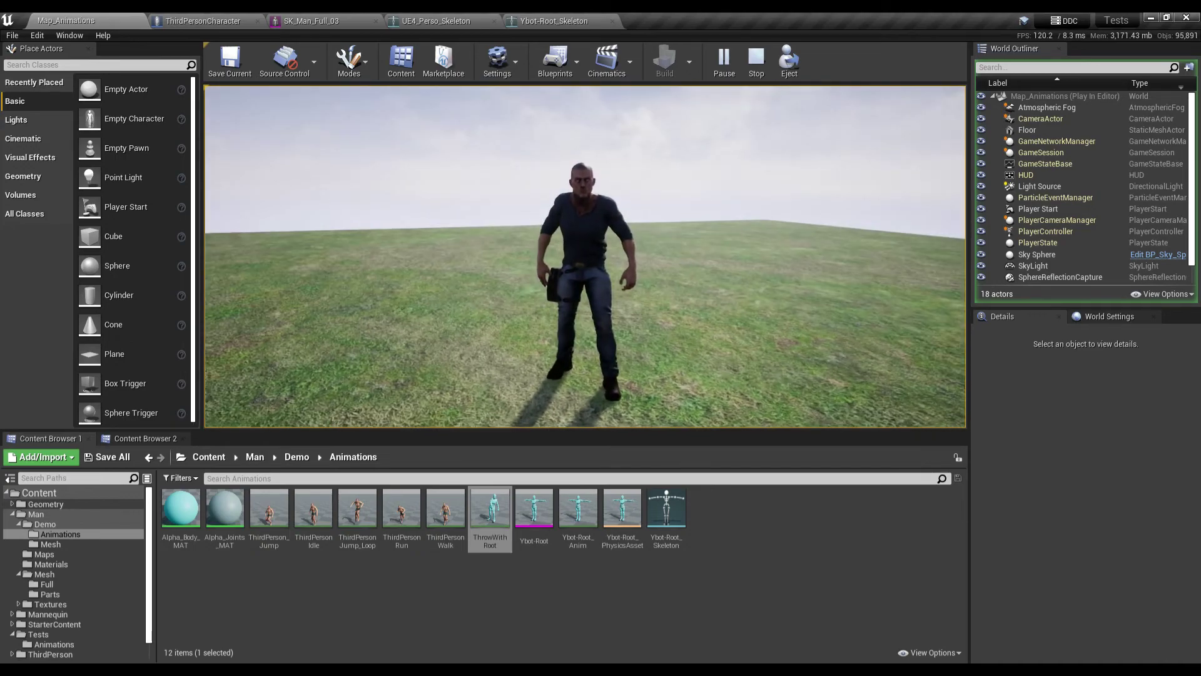
key(d)
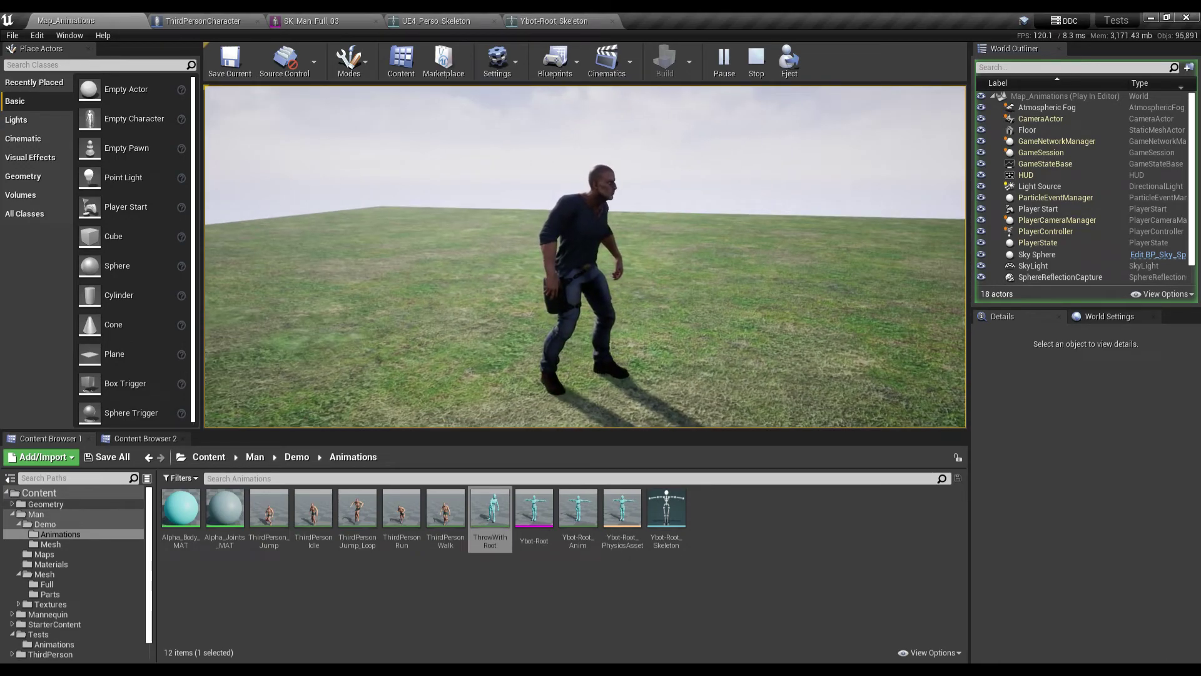
key(e)
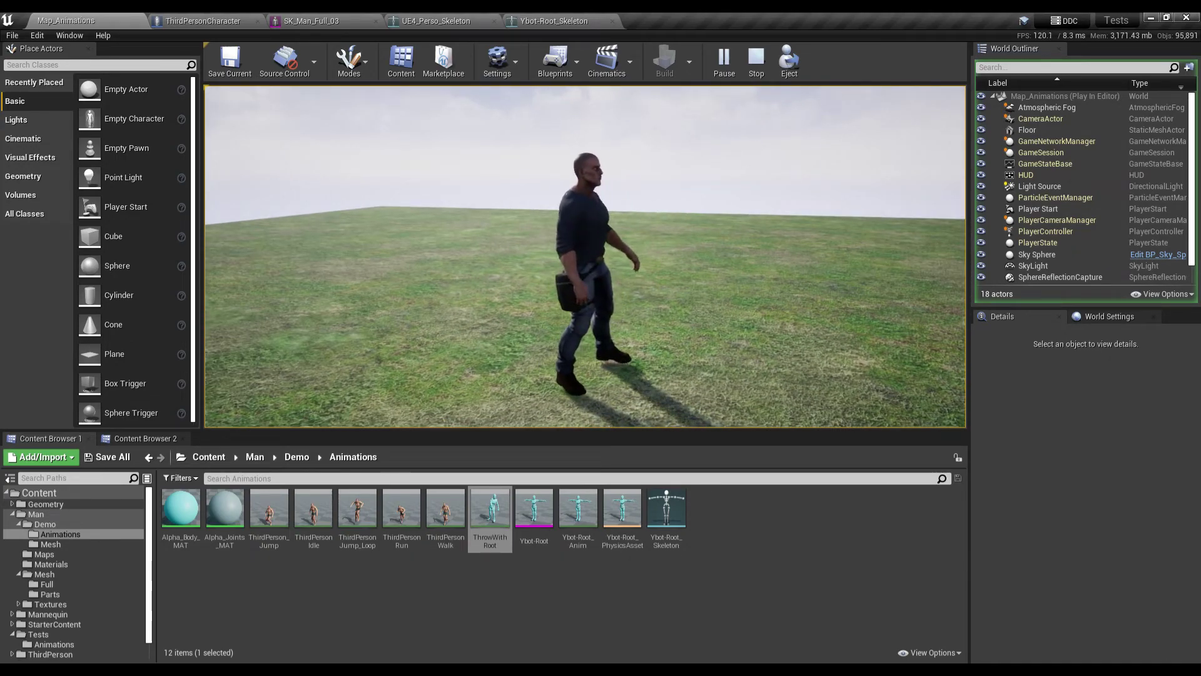
key(e)
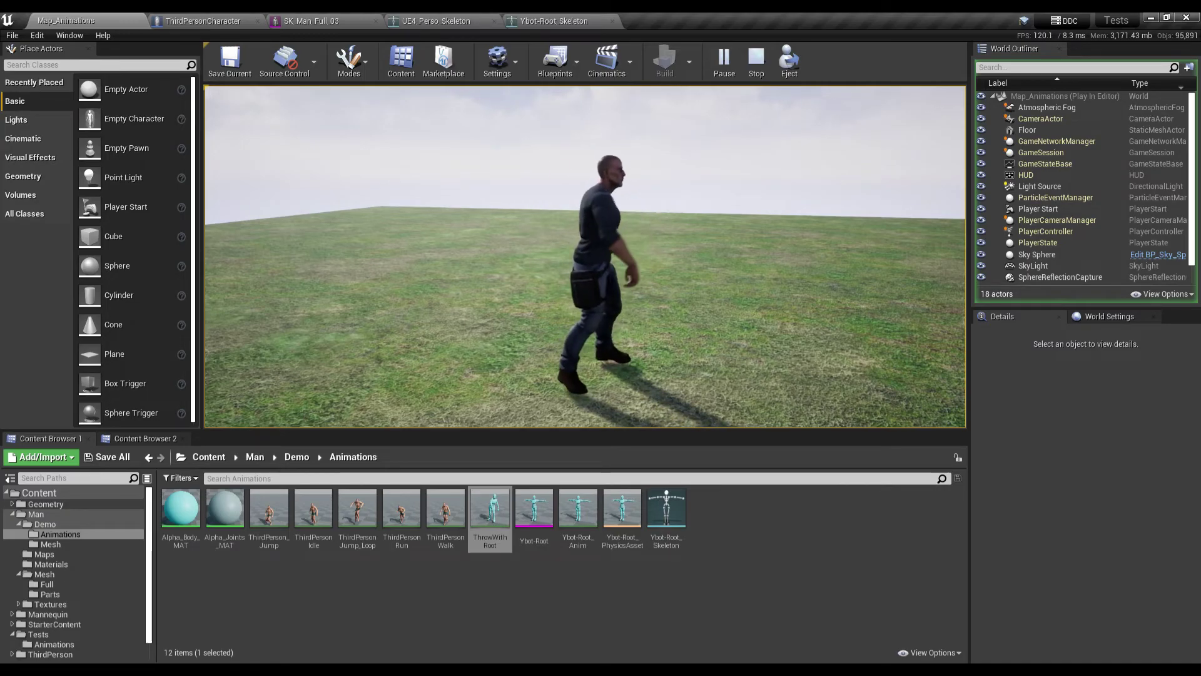
key(e)
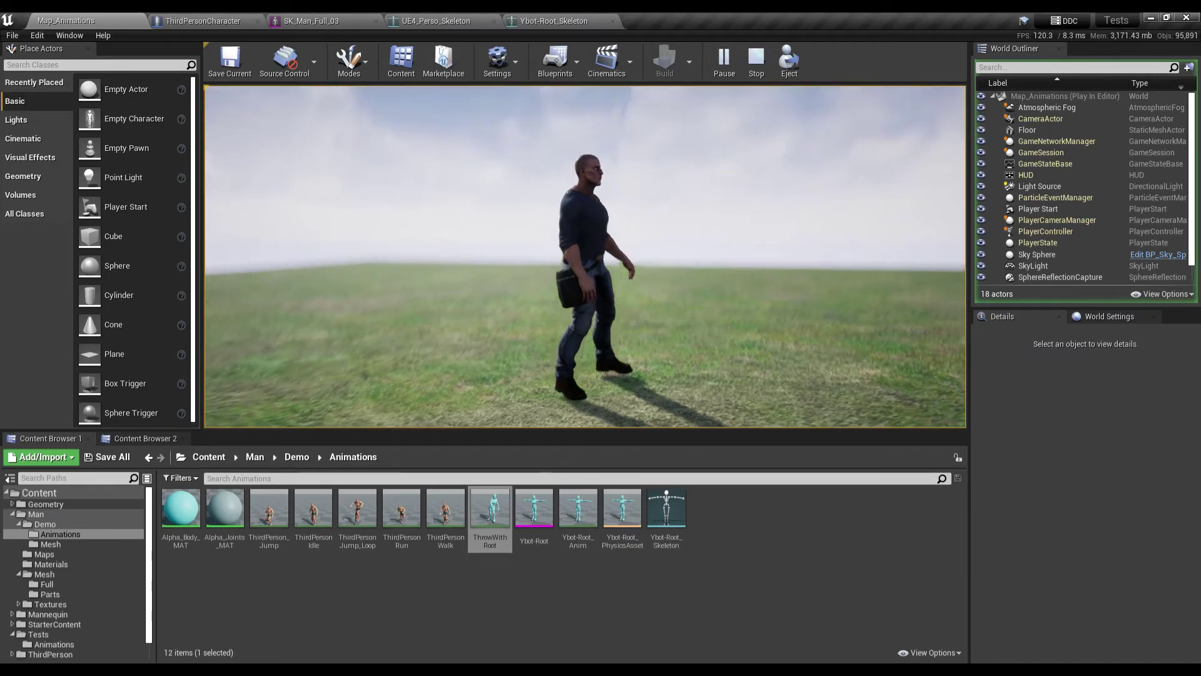
key(Escape)
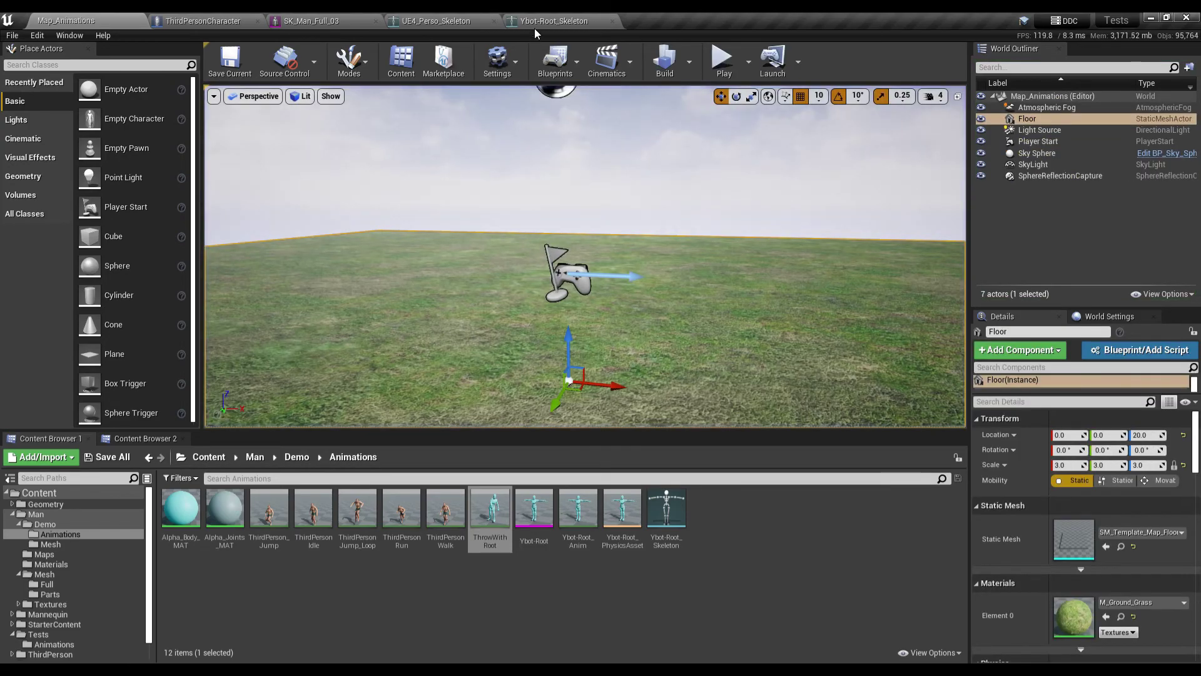
Switch via the UE4_Perso_Skeleton tab to the Ybot-Root_Skeleton asset.
click(523, 23)
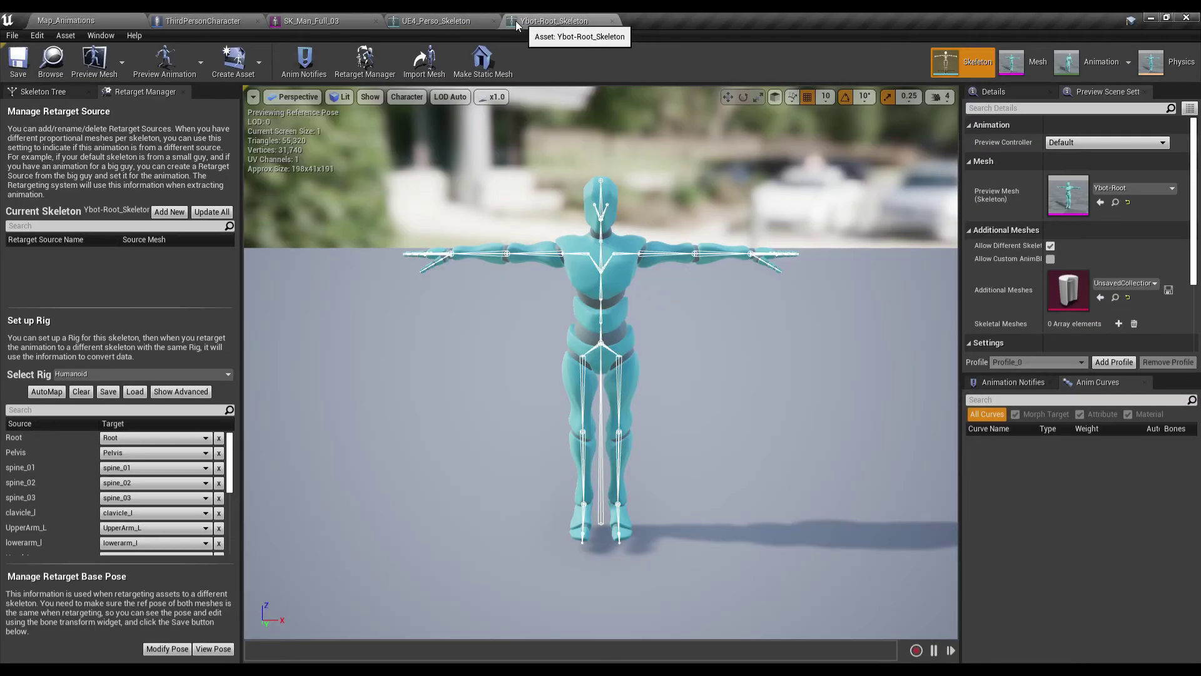
click(453, 20)
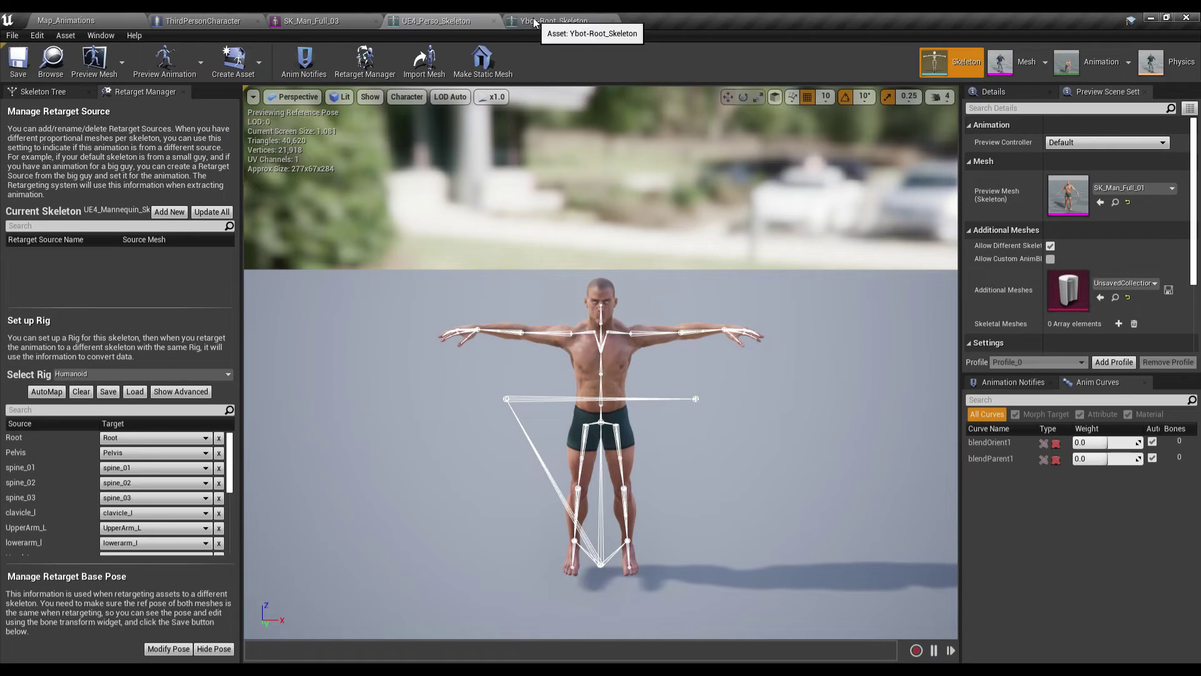
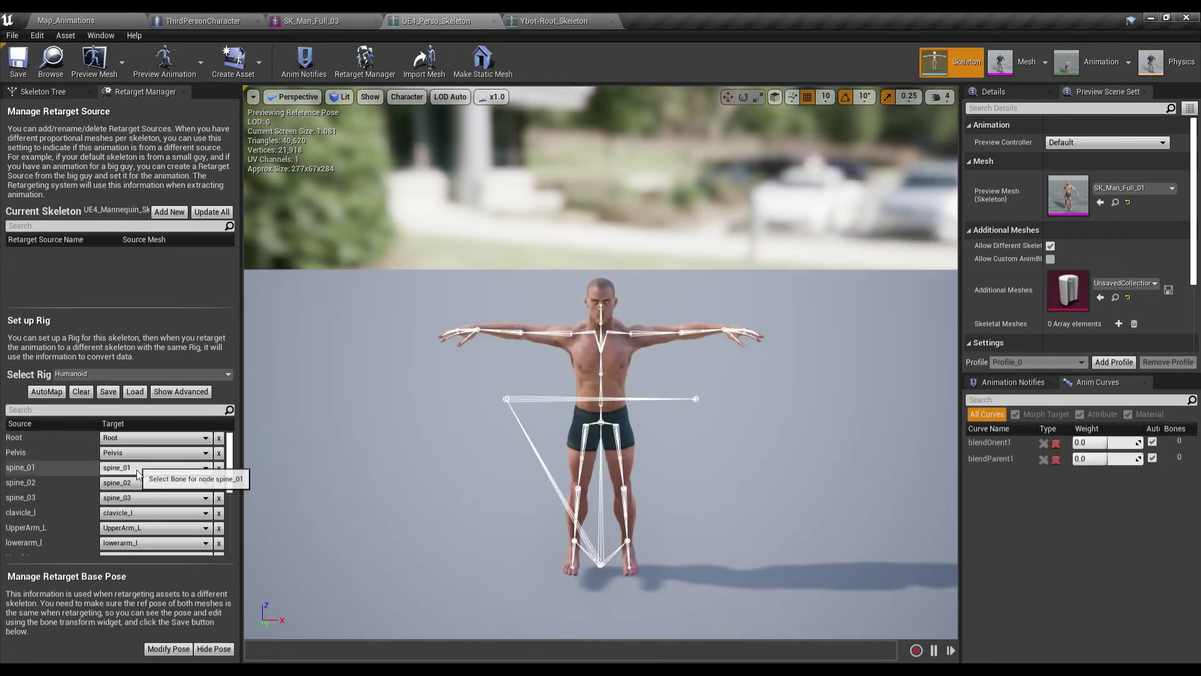
scroll(170, 461, down, 2)
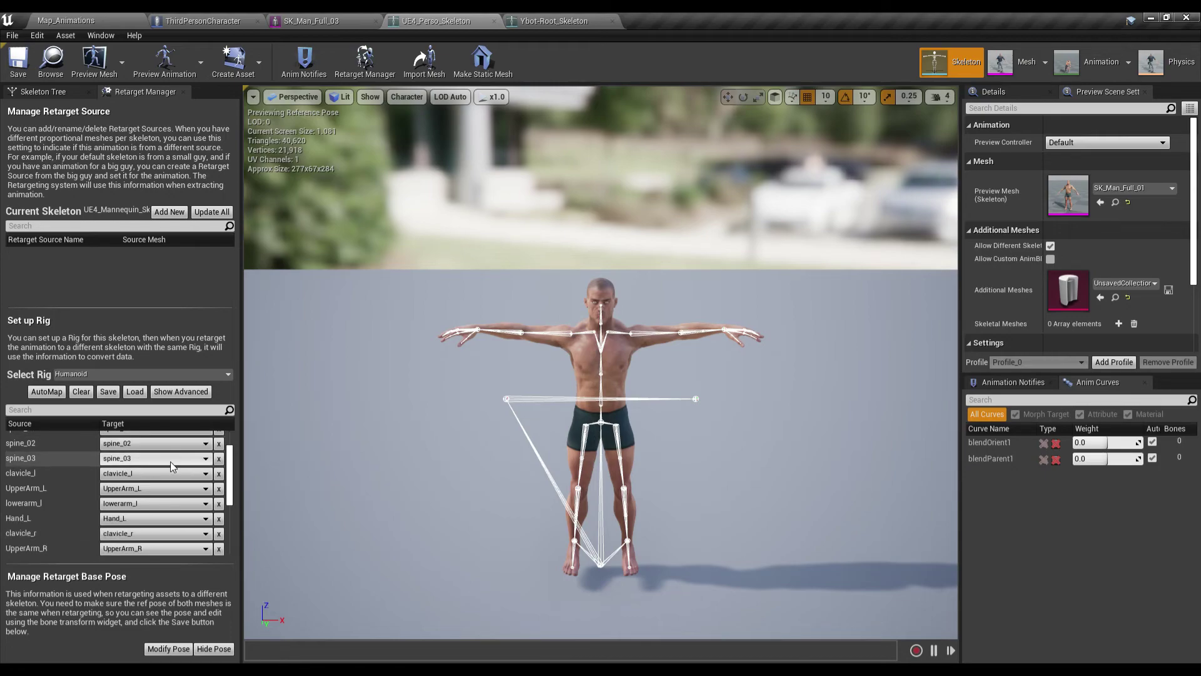
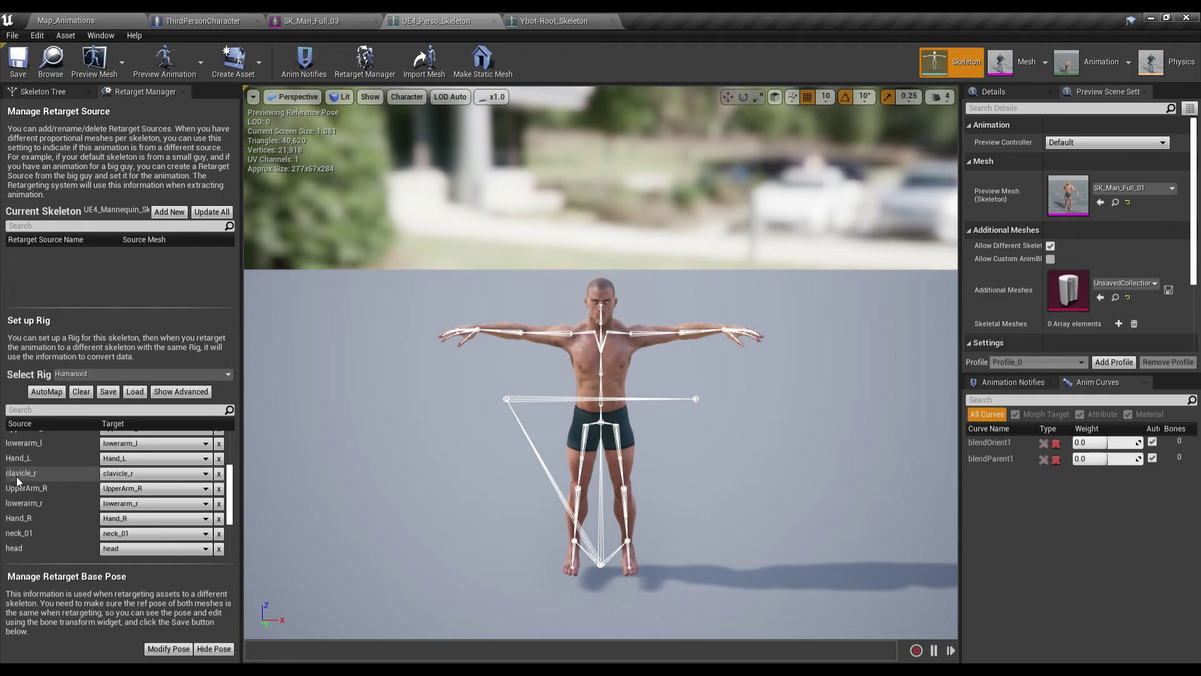
scroll(143, 476, down, 2)
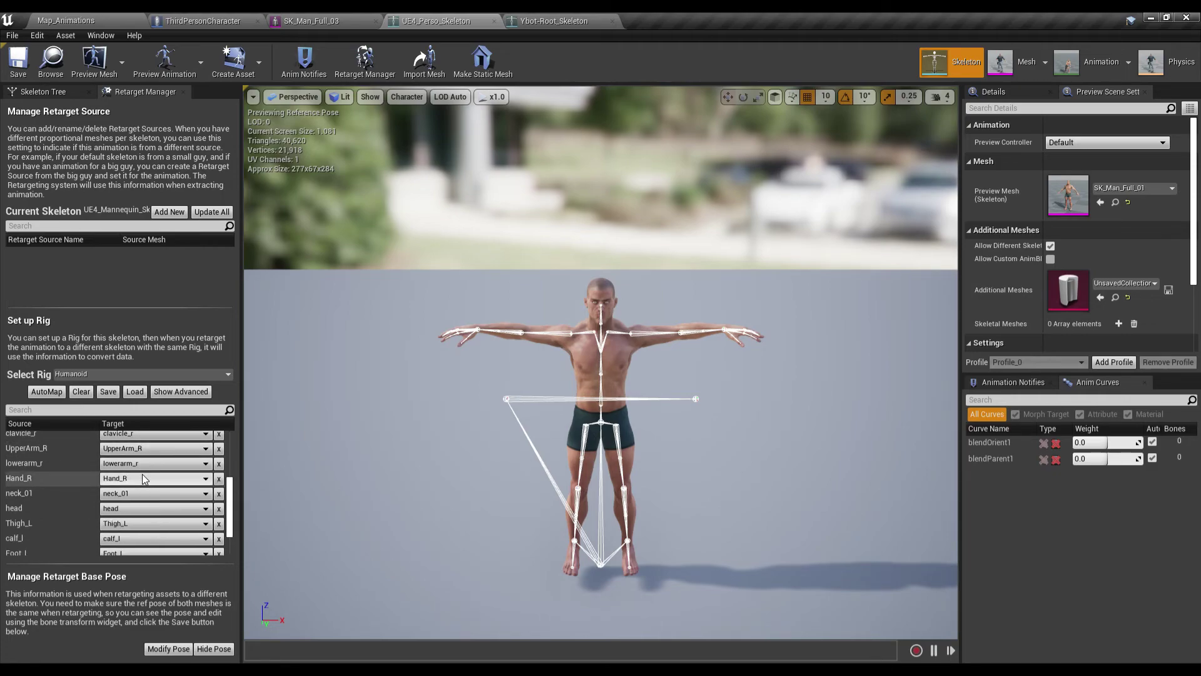
scroll(141, 476, down, 2)
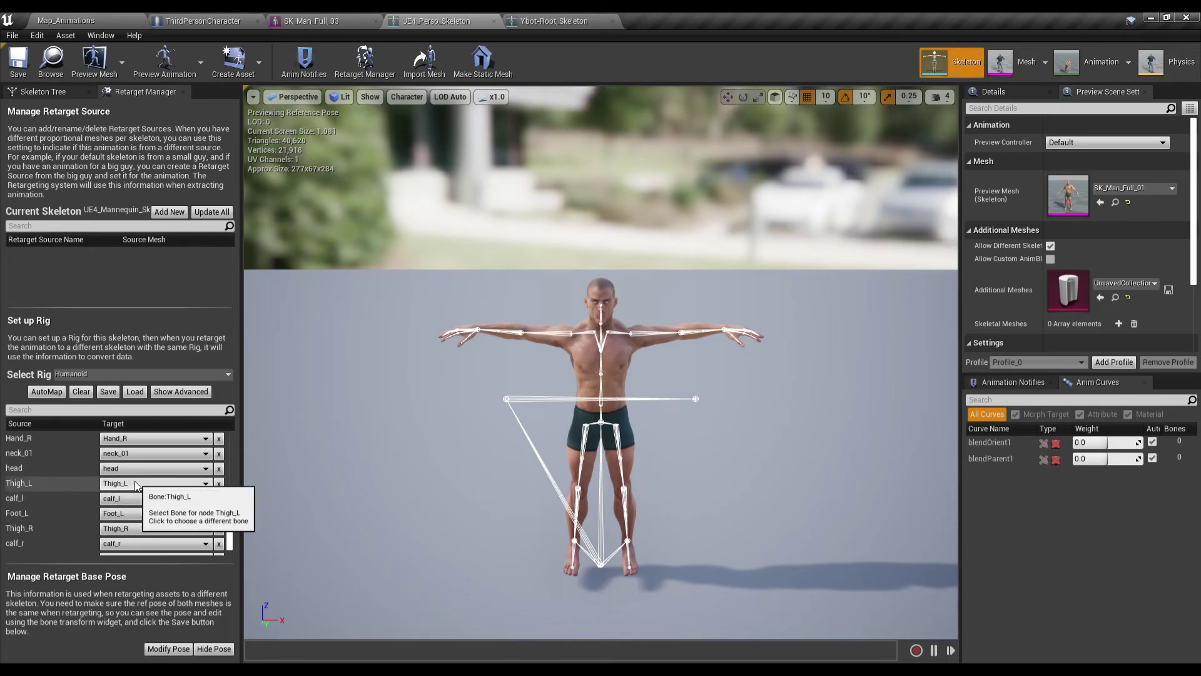
scroll(136, 485, down, 1)
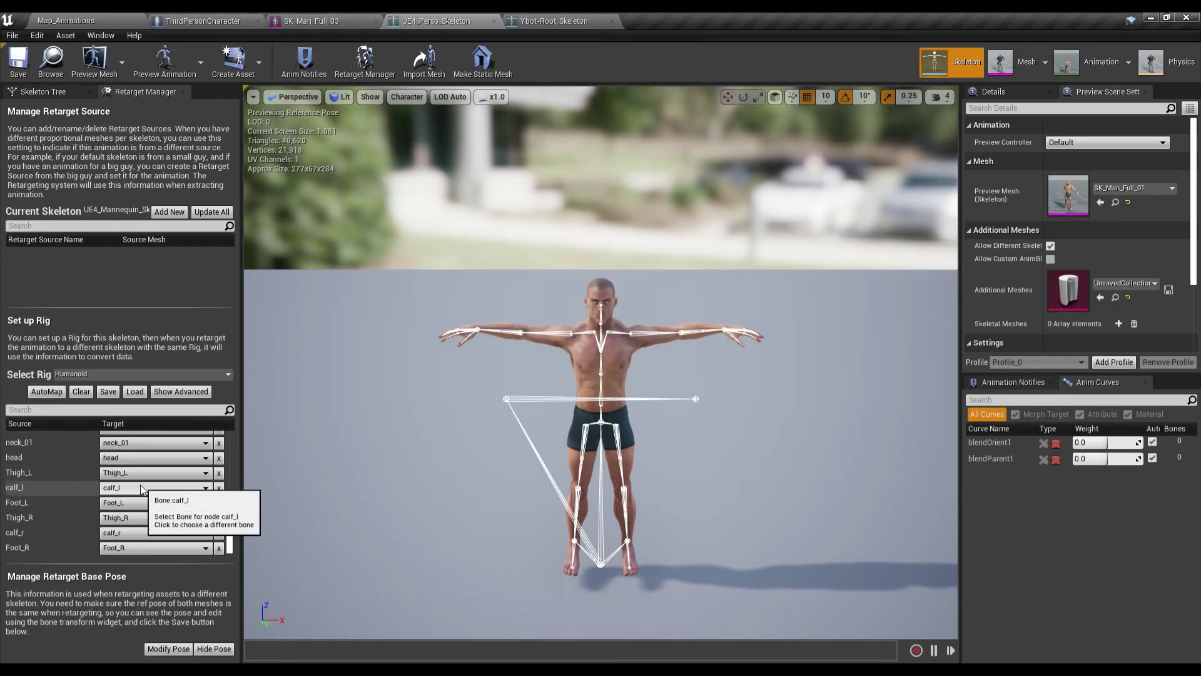